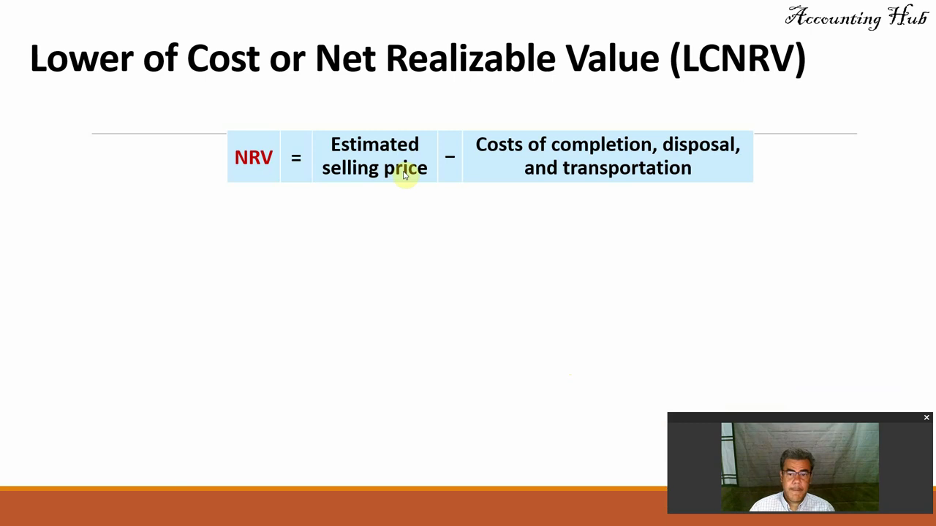
# Reveal the slide's remaining points on net realizable value and the LCNRV rule
pyautogui.click(452, 267)
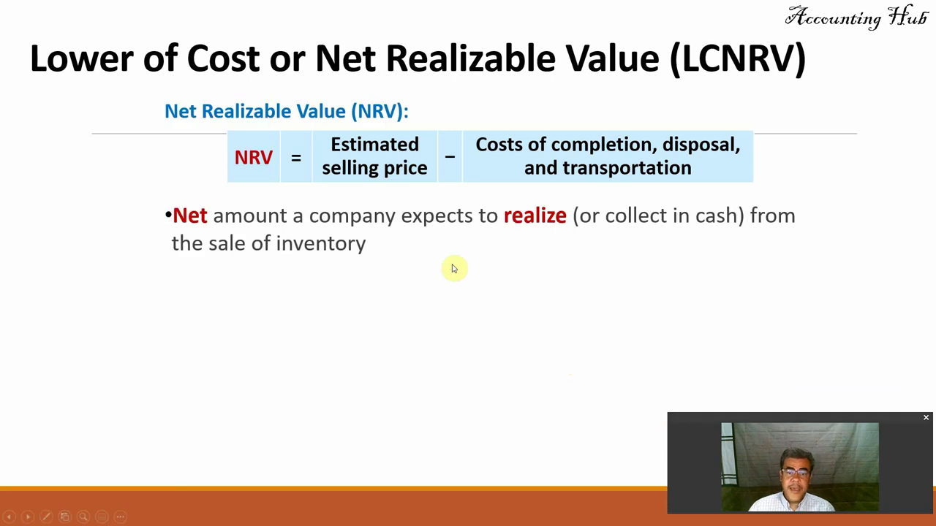
pyautogui.click(452, 268)
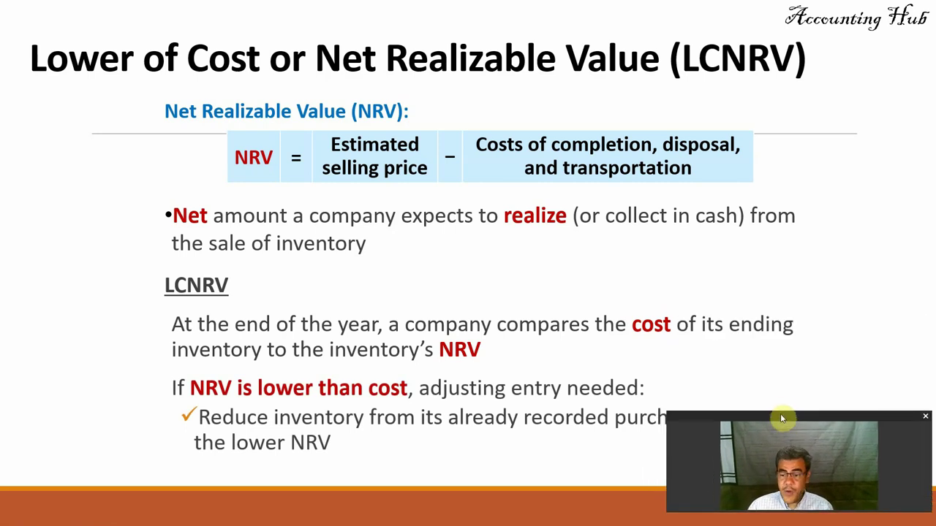
# Switch from the slide show to the Inventory Write-Down workbook in Excel
pyautogui.hotkey('alt', 'Tab')
pyautogui.hotkey('alt', 'Tab')
pyautogui.hotkey('alt', 'Tab')
pyautogui.hotkey('alt', 'Tab')
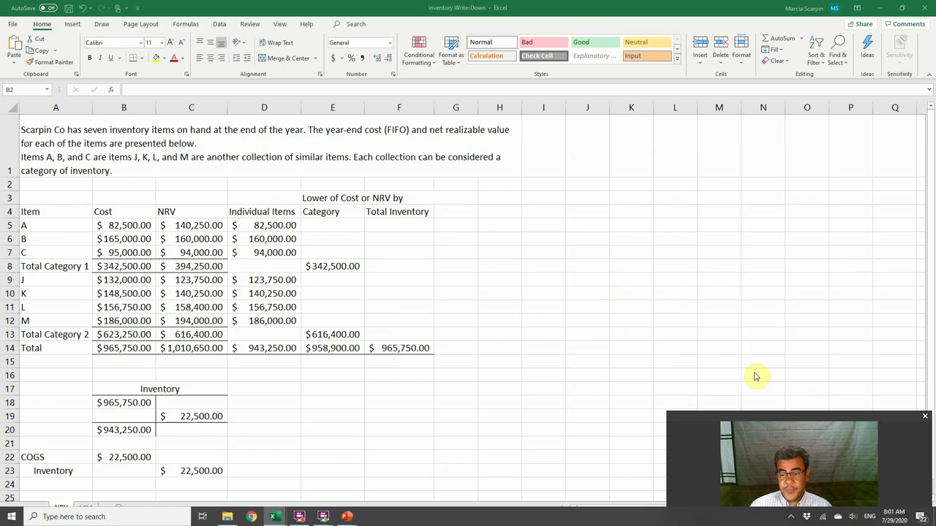
pyautogui.moveTo(789, 417); pyautogui.dragTo(794, 407)
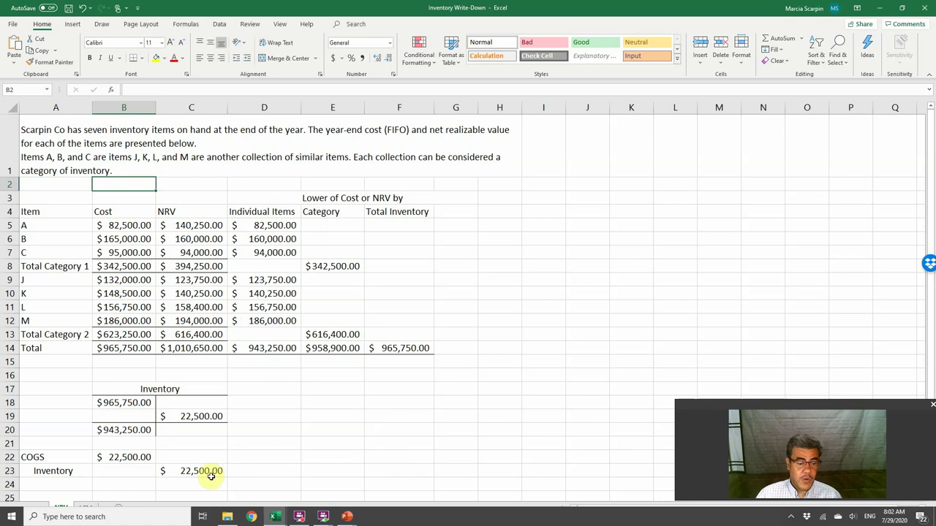
pyautogui.click(88, 509)
pyautogui.click(63, 509)
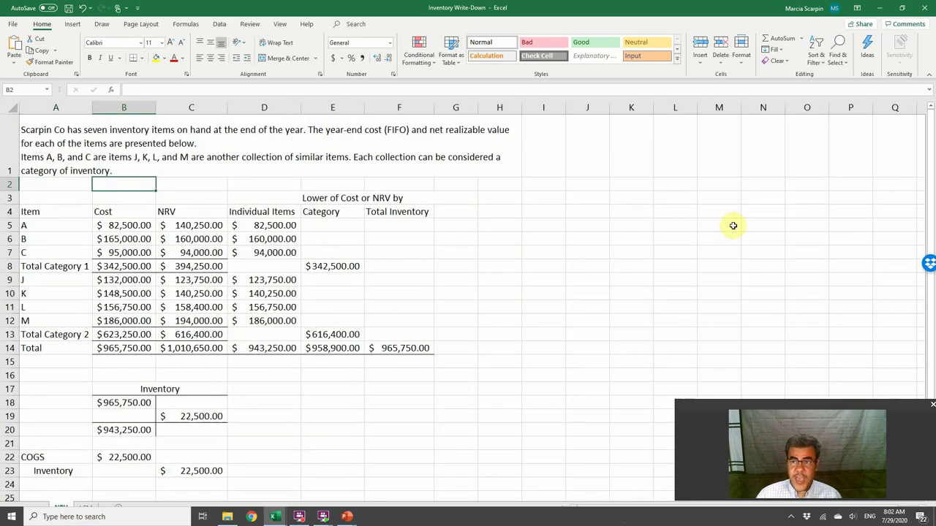
pyautogui.click(902, 8)
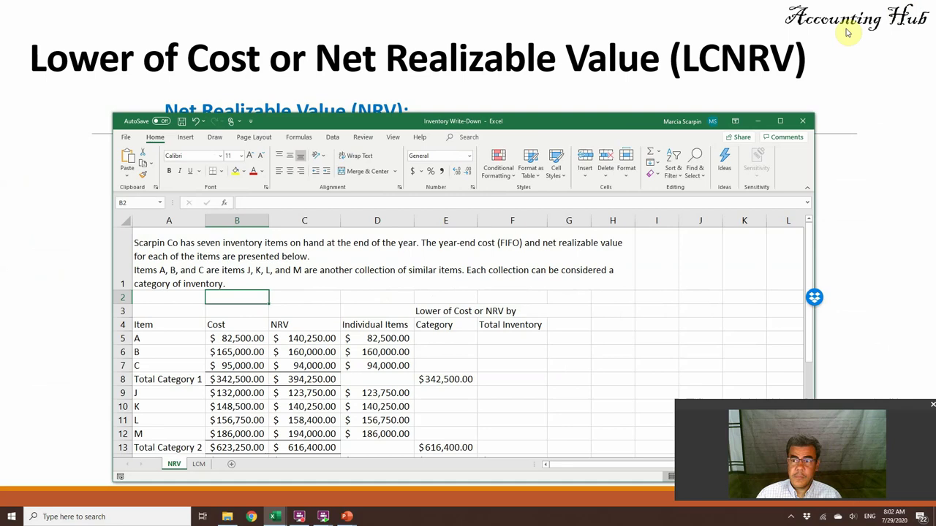
pyautogui.click(780, 121)
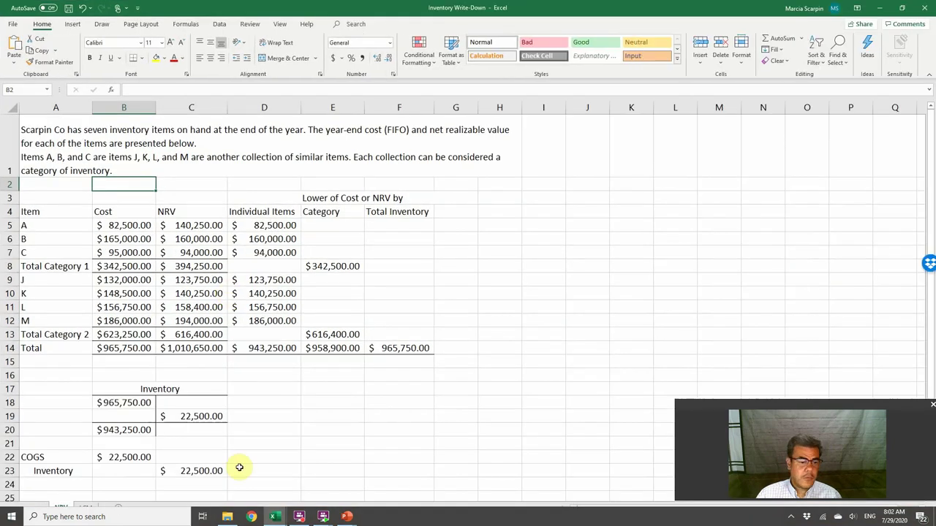
pyautogui.click(324, 516)
pyautogui.click(420, 460)
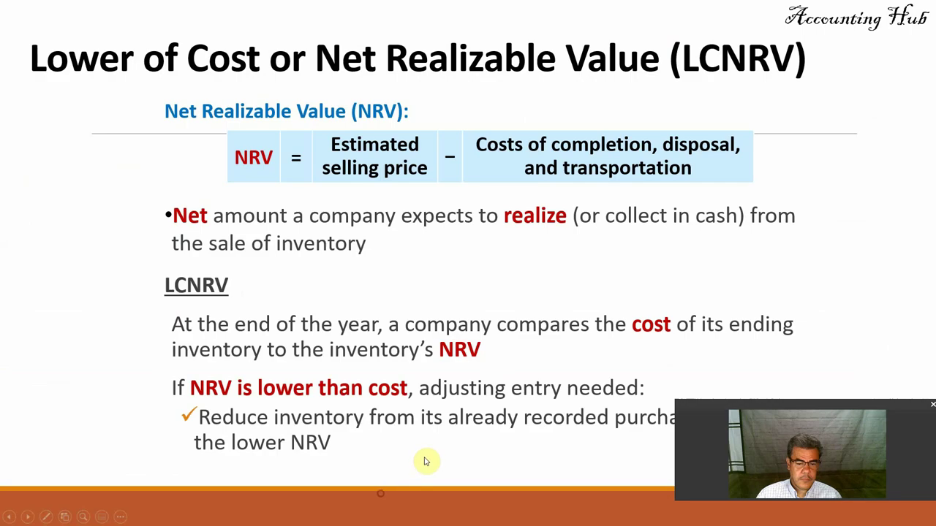
# Switch back to the Inventory Write-Down workbook in Excel, look at the LCM sheet and return to the NRV sheet
pyautogui.hotkey('alt', 'Tab')
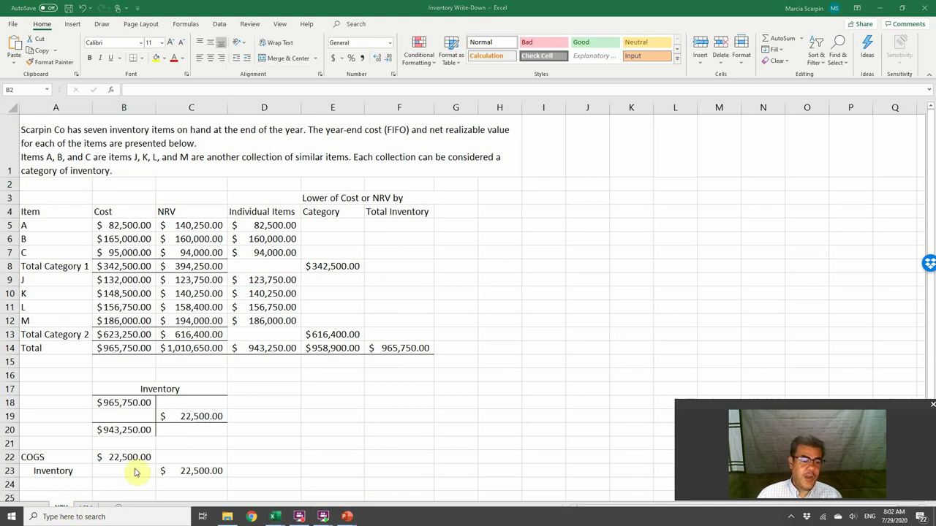
pyautogui.click(82, 507)
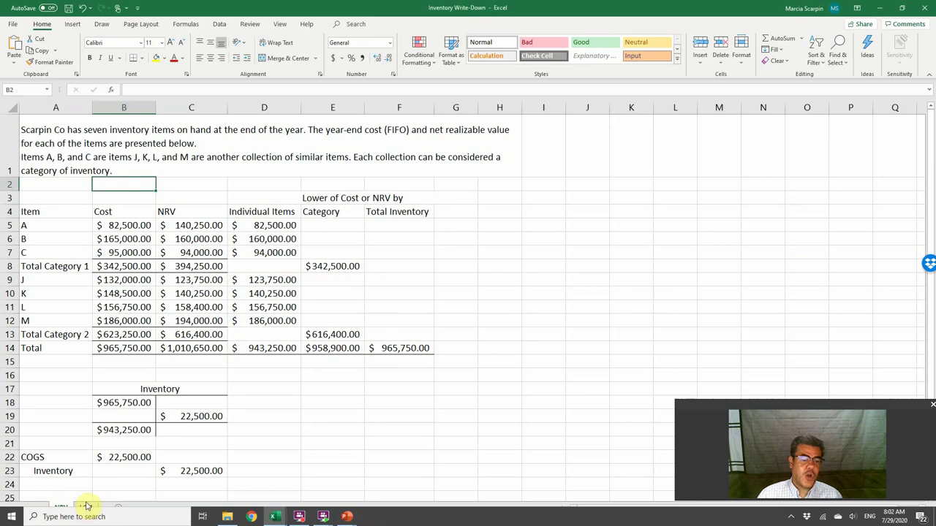
pyautogui.click(87, 505)
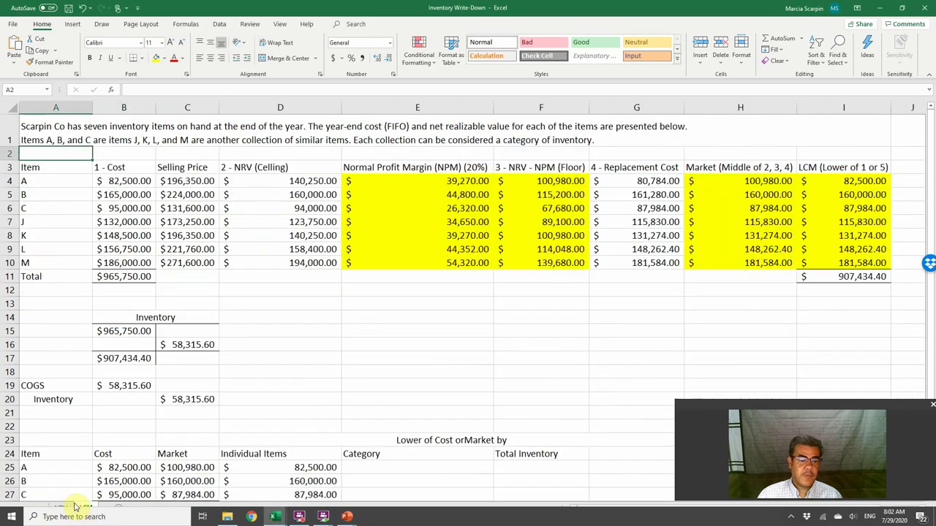
pyautogui.click(62, 507)
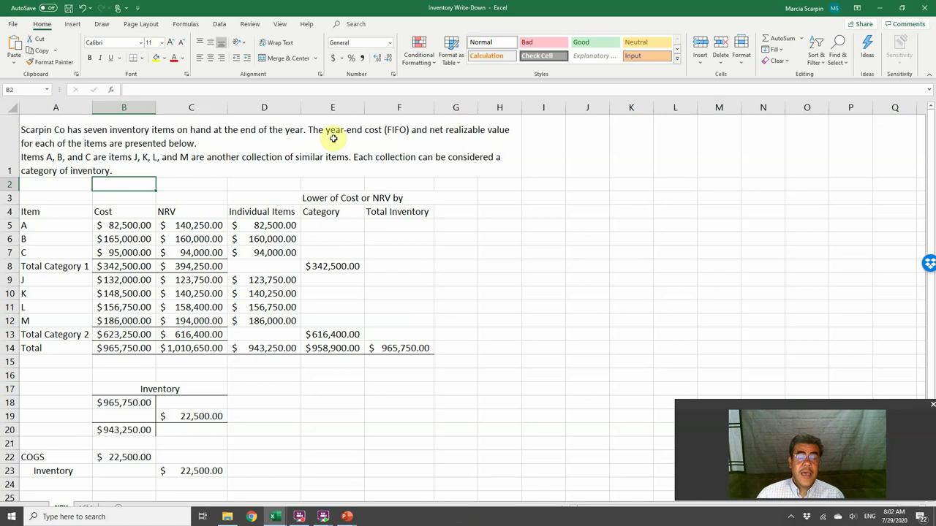
# On the LCM sheet, change the cost method in the problem text in A1 from FIFO to LIFO
pyautogui.click(85, 507)
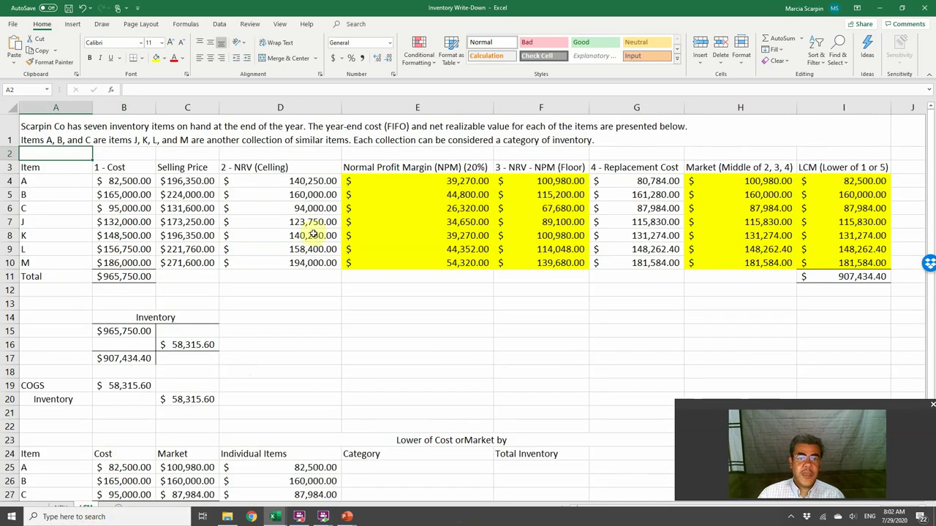
pyautogui.doubleClick(389, 126)
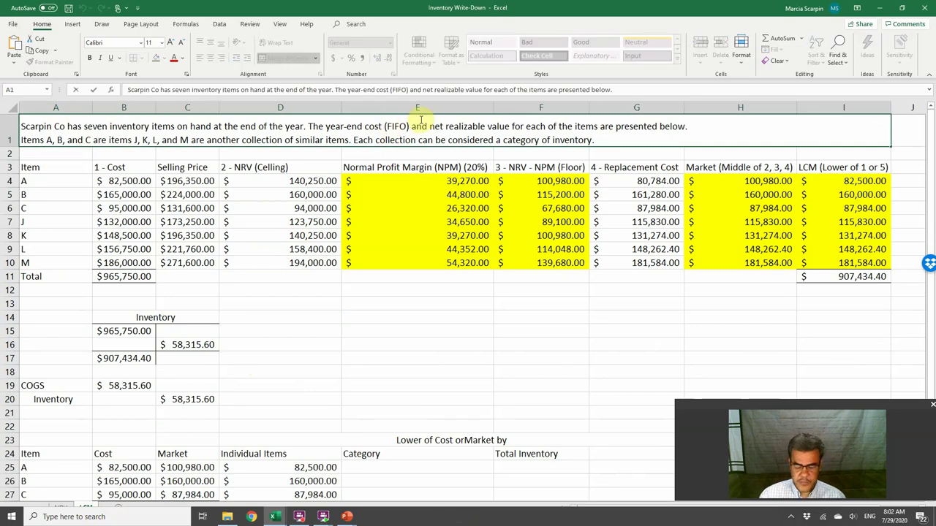
pyautogui.press('BackSpace')
pyautogui.write('L')
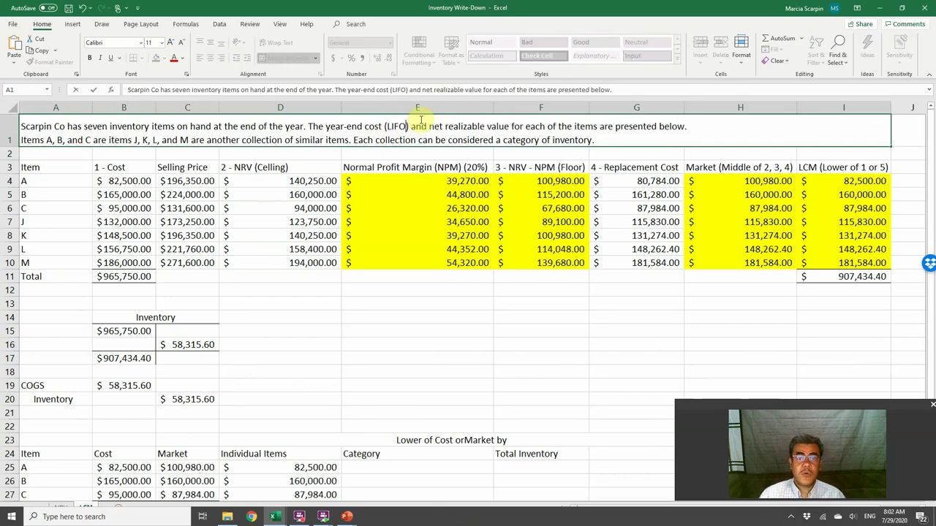
pyautogui.press('Return')
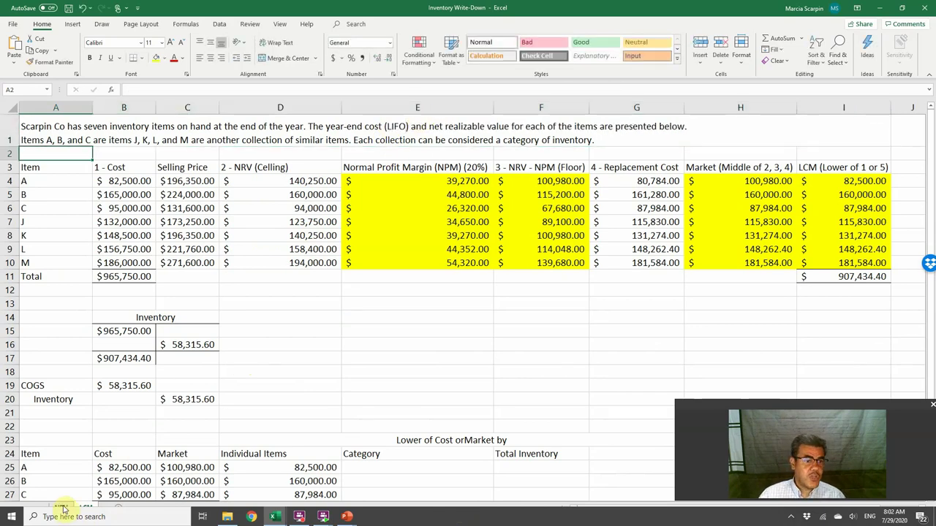
# On the NRV sheet, change FIFO to LIFO in the problem text in A1
pyautogui.click(61, 508)
pyautogui.click(391, 130)
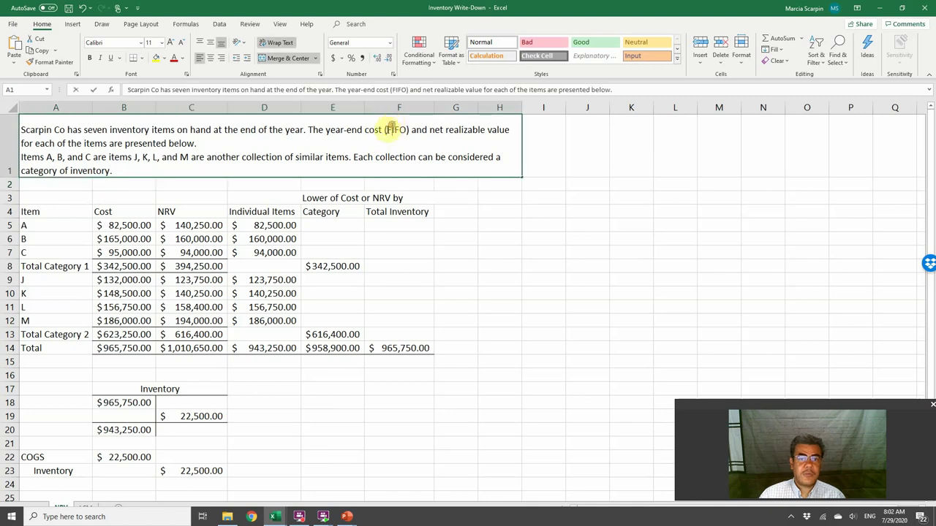
pyautogui.doubleClick(392, 130)
pyautogui.press('BackSpace')
pyautogui.write('L')
pyautogui.press('Return')
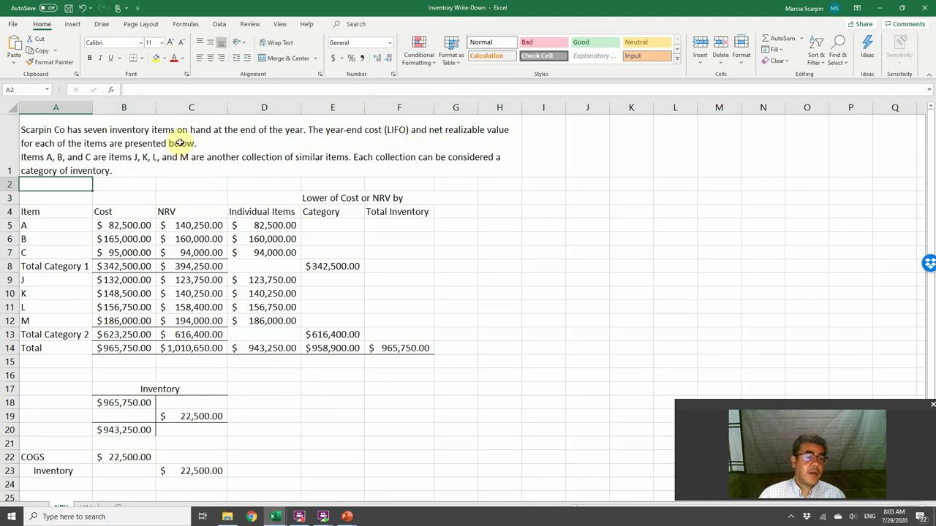
# Reword the NRV problem text in A1 to read "Items A, B, and C are similar items and J, K, L, and M"
pyautogui.doubleClick(110, 159)
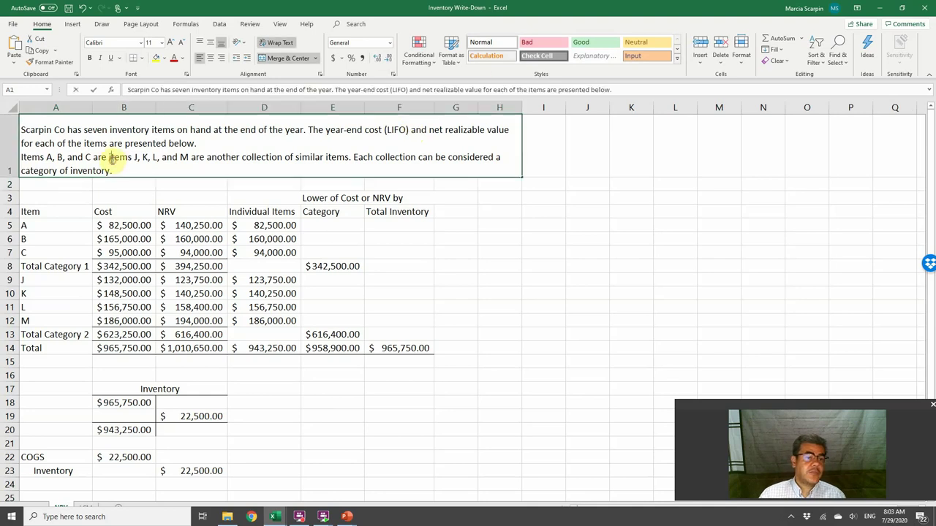
pyautogui.write('similar')
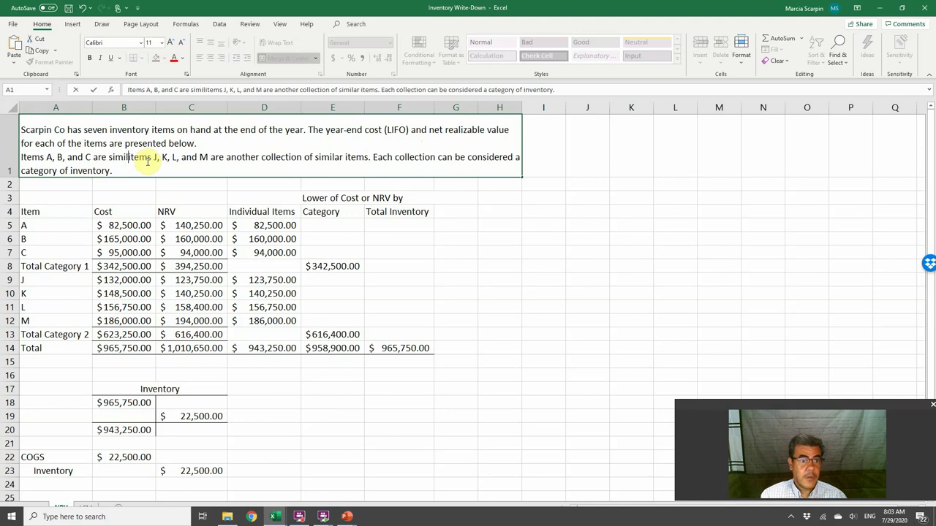
pyautogui.press('Return')
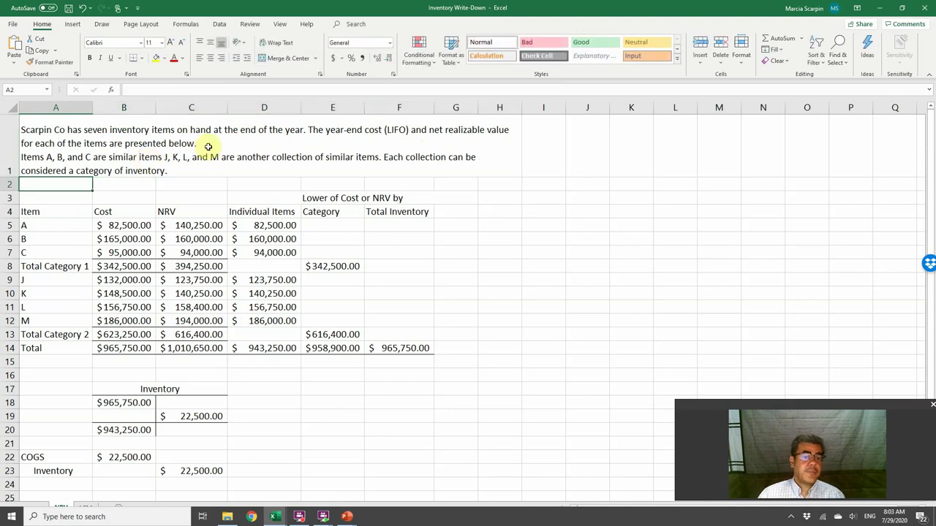
pyautogui.click(162, 157)
pyautogui.doubleClick(162, 158)
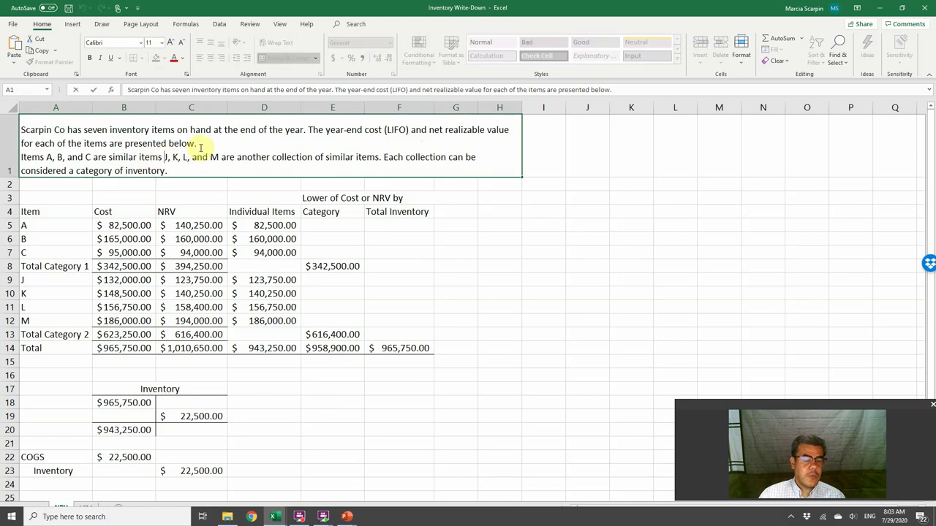
pyautogui.write('and')
pyautogui.press('Return')
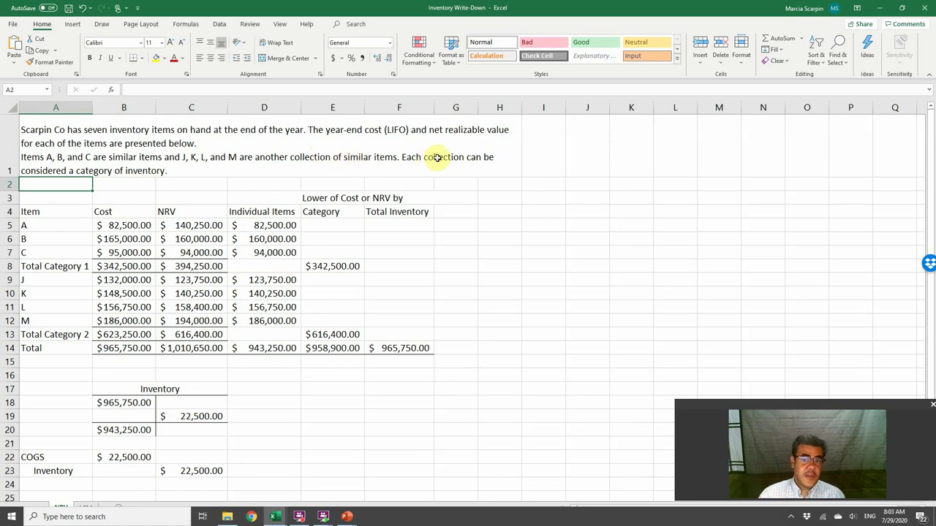
# Copy the full problem text from A1 of the NRV sheet and replace the text in A1 of the LCM sheet with it
pyautogui.doubleClick(181, 169)
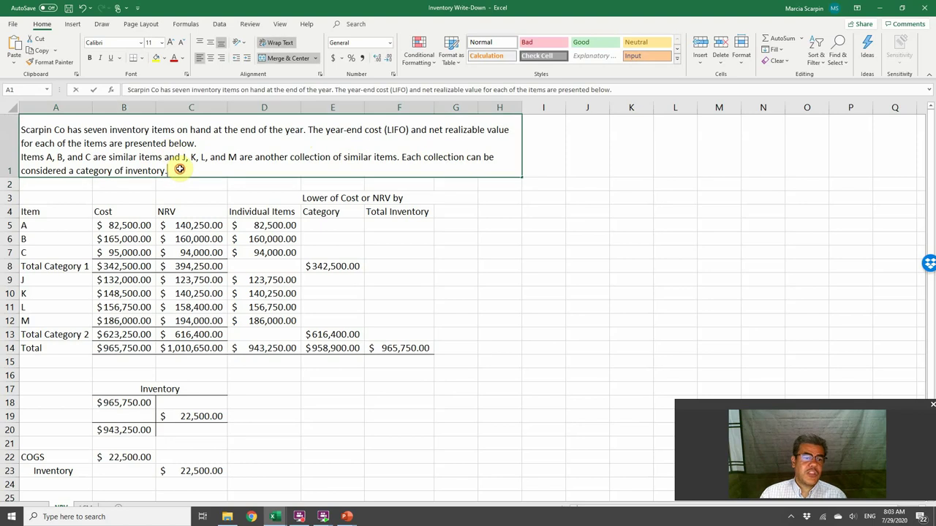
pyautogui.moveTo(180, 169); pyautogui.dragTo(20, 115)
pyautogui.hotkey('ctrl', 'c')
pyautogui.press('Escape')
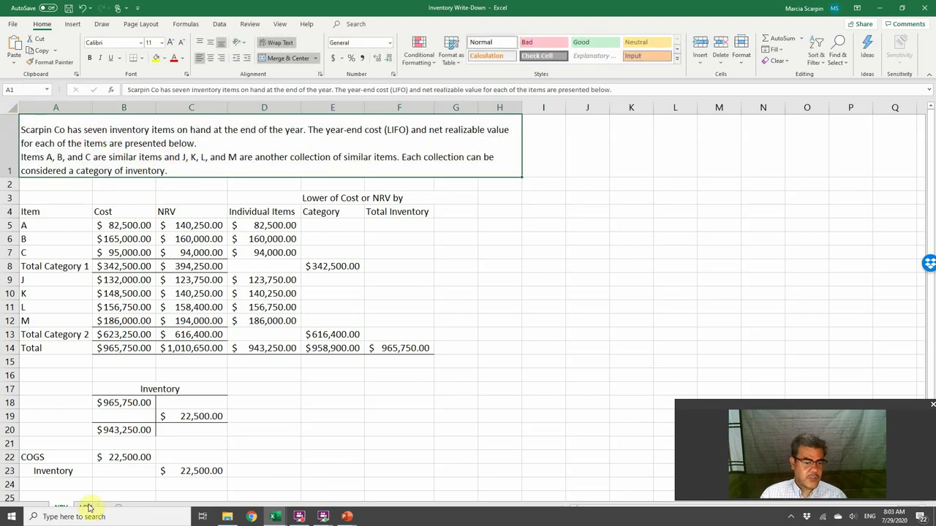
pyautogui.click(88, 507)
pyautogui.doubleClick(163, 137)
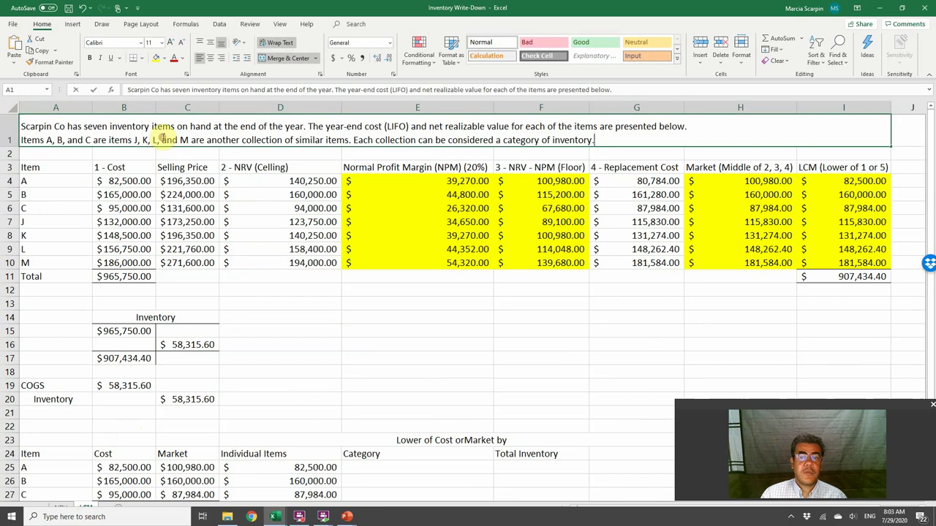
pyautogui.moveTo(623, 140); pyautogui.dragTo(3, 121)
pyautogui.hotkey('ctrl', 'v')
pyautogui.press('Return')
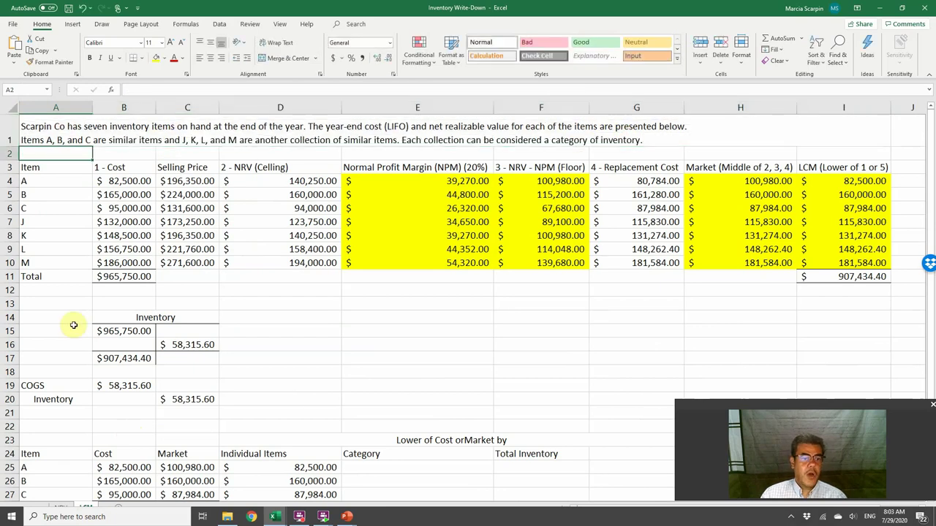
# On the NRV sheet, clear the Lower of Cost or NRV results in D5:F14
pyautogui.click(64, 506)
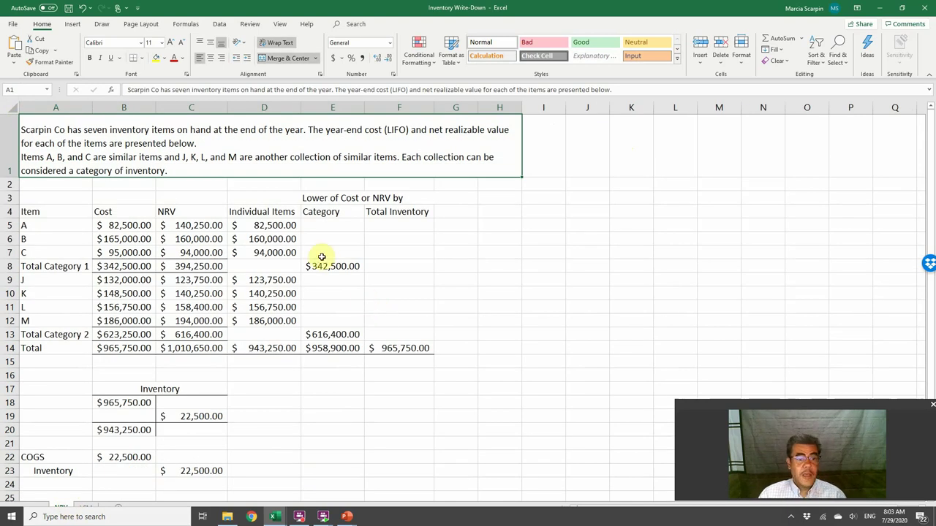
pyautogui.moveTo(281, 225); pyautogui.dragTo(405, 346)
pyautogui.press('Delete')
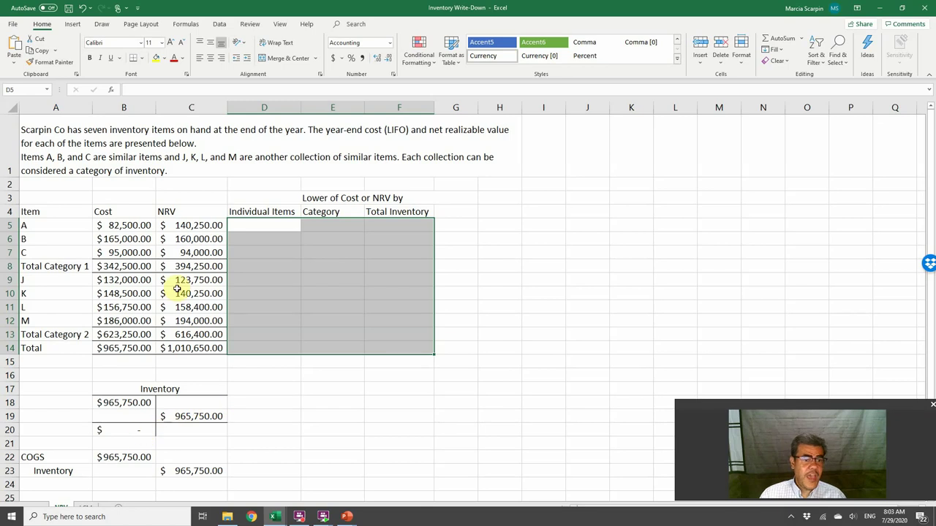
# Review the Cost and NRV columns and the Individual Items, Category and Total Inventory headings, ending on cell D5 for item A
pyautogui.moveTo(133, 228); pyautogui.dragTo(128, 338)
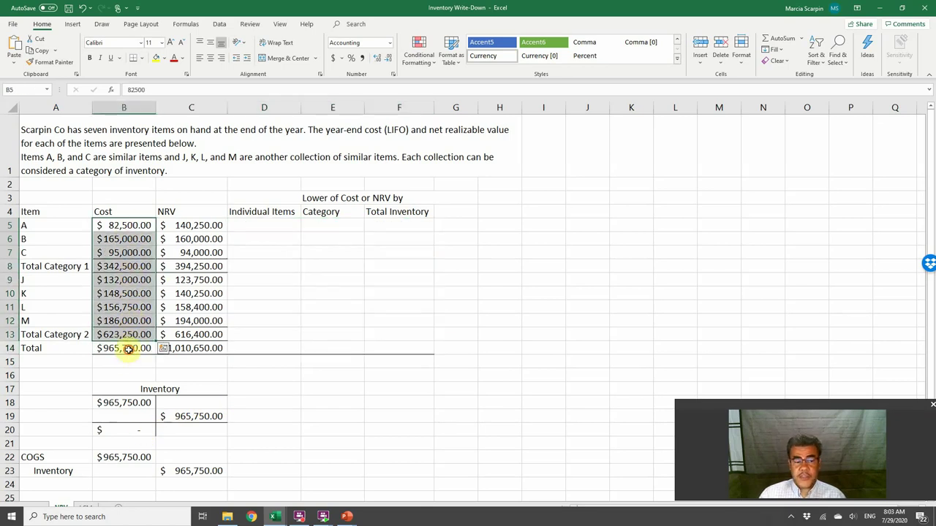
pyautogui.moveTo(196, 226); pyautogui.dragTo(198, 334)
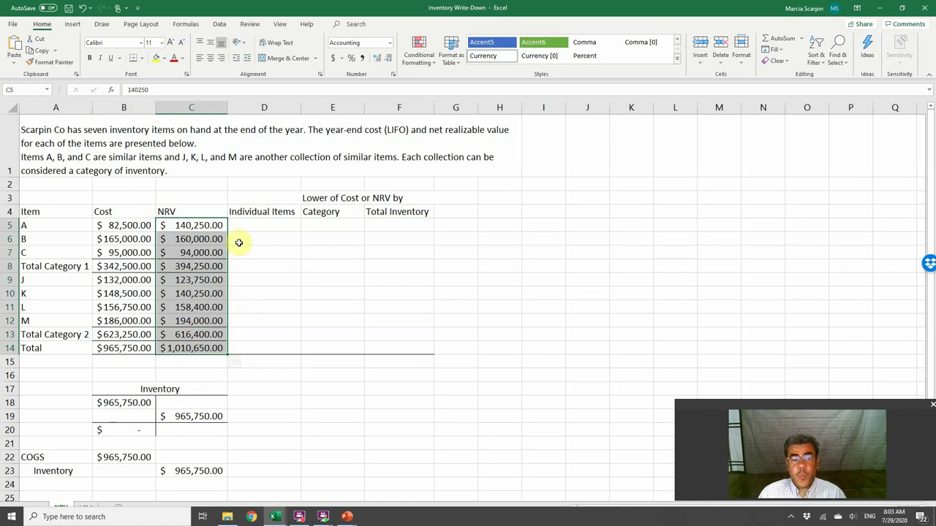
pyautogui.click(263, 211)
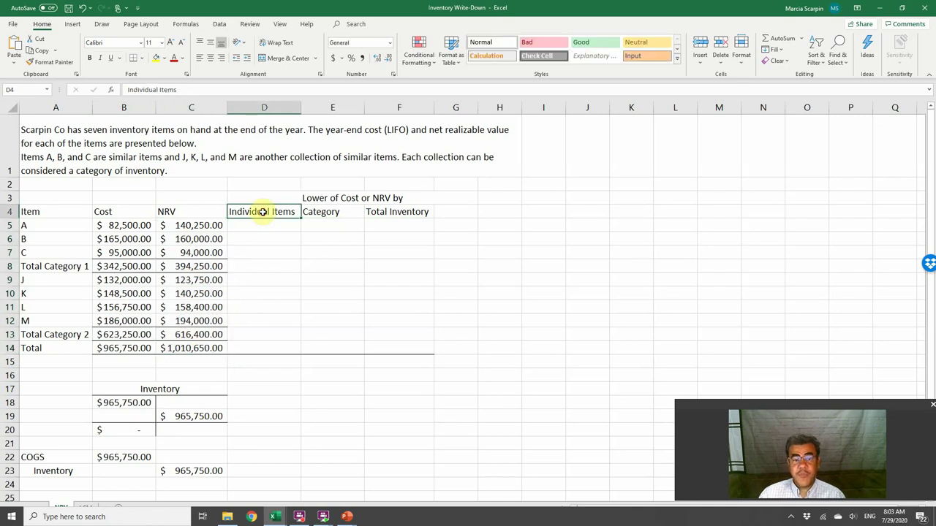
pyautogui.click(332, 210)
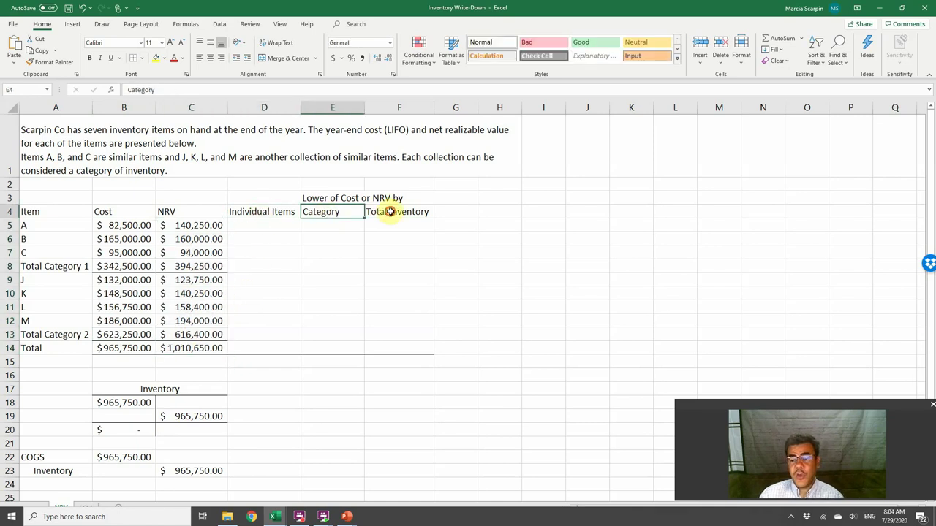
pyautogui.click(390, 211)
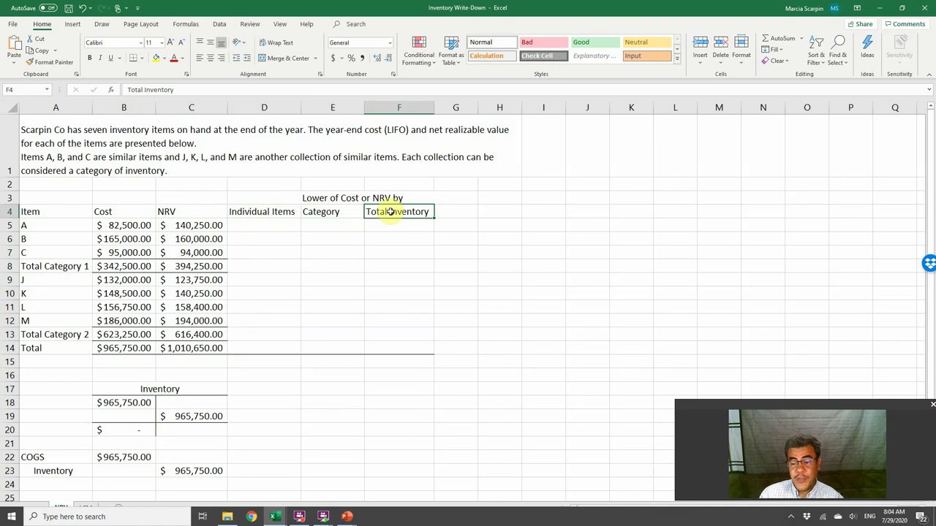
pyautogui.click(270, 225)
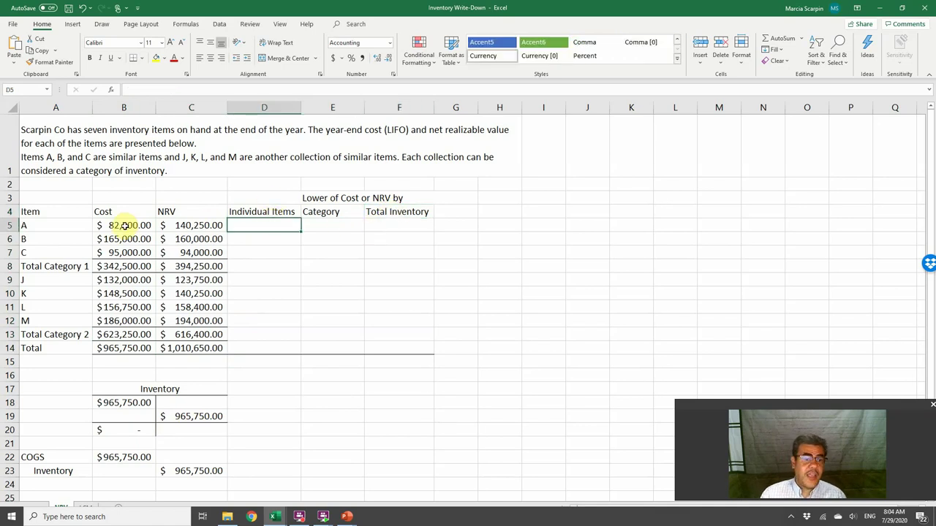
# In D5, compute the lower of cost or NRV for item A with =MIN(B5:C5)
pyautogui.moveTo(131, 225); pyautogui.dragTo(198, 251)
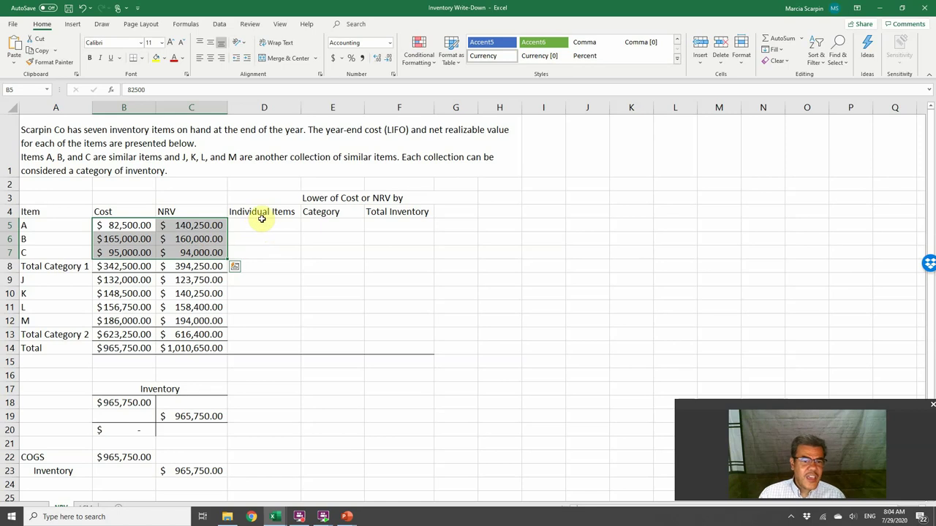
pyautogui.click(261, 223)
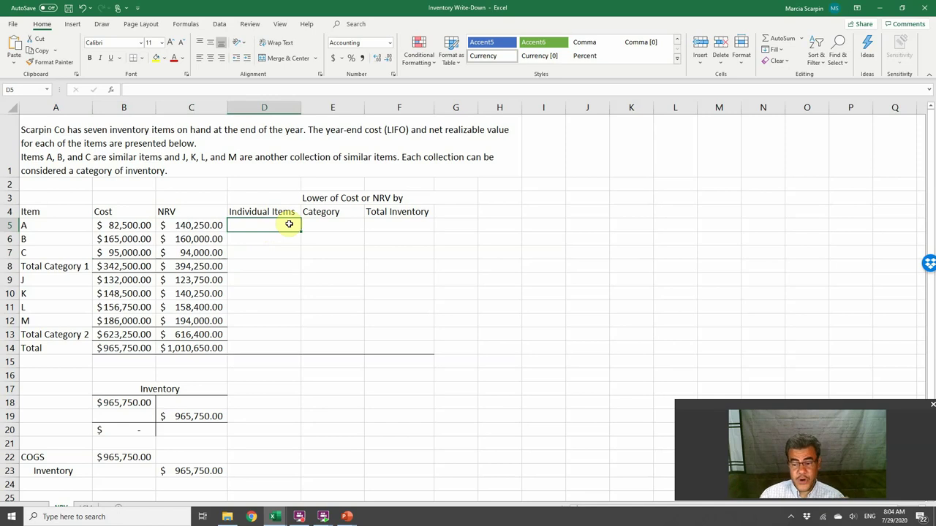
pyautogui.write('=min(')
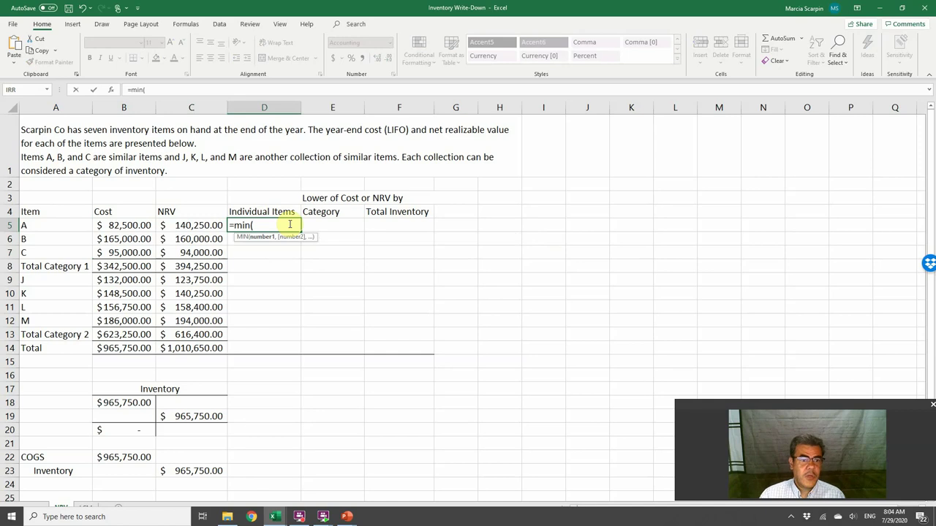
pyautogui.press('Left')
pyautogui.write(',')
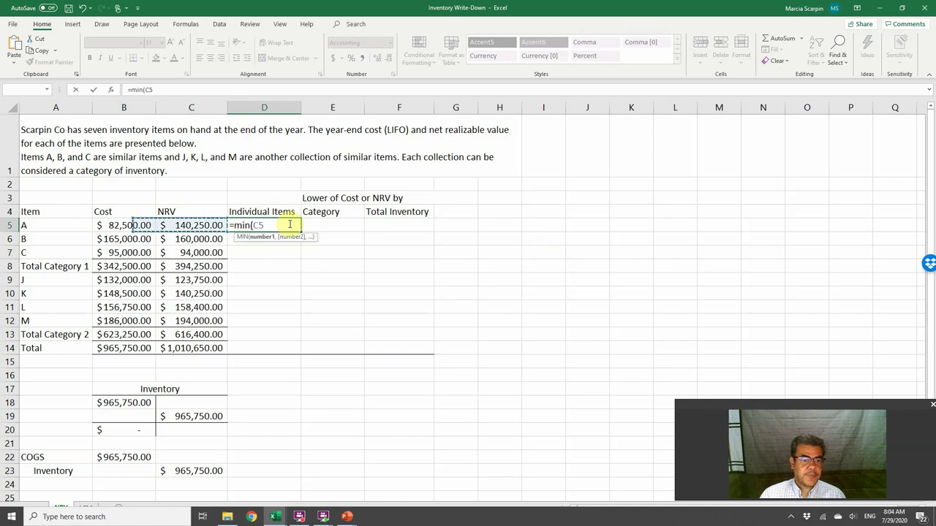
pyautogui.press('Left')
pyautogui.press('Left')
pyautogui.press('Return')
pyautogui.click(290, 225)
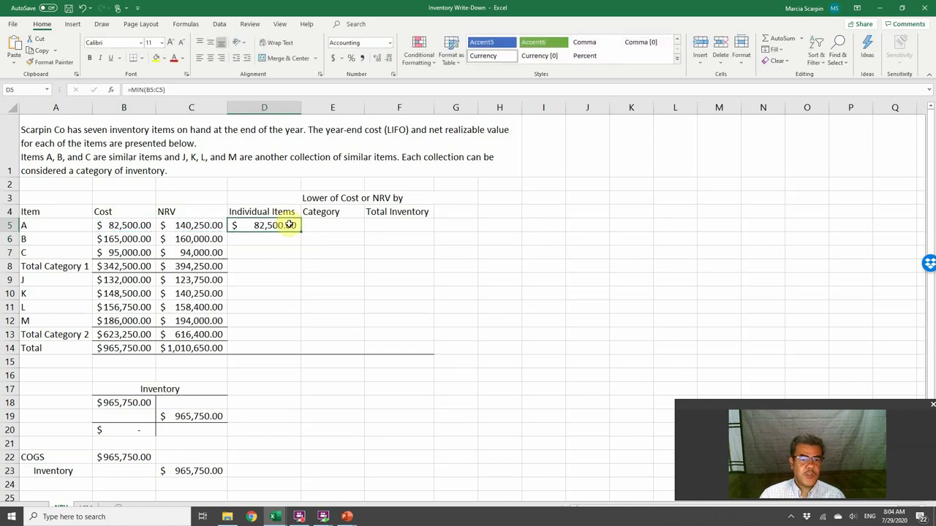
# Copy the MIN formula from D5 down through D7 for items B and C
pyautogui.hotkey('ctrl', 'c')
pyautogui.hotkey('shift', 'Down')
pyautogui.hotkey('shift', 'Down')
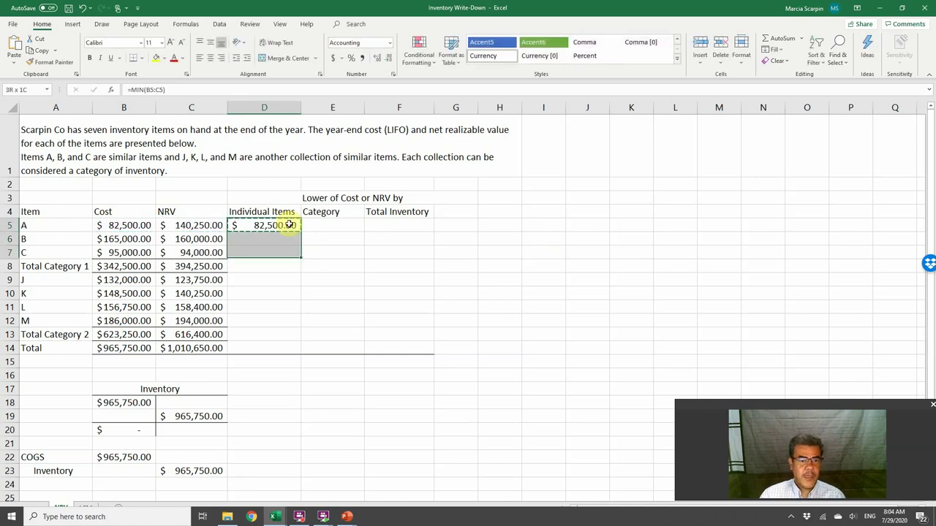
pyautogui.hotkey('ctrl', 'v')
# Paste the same MIN formula into D9:D12 for items J, K, L and M, and end the copy mode
pyautogui.press('Down')
pyautogui.press('Down')
pyautogui.press('Down')
pyautogui.press('Down')
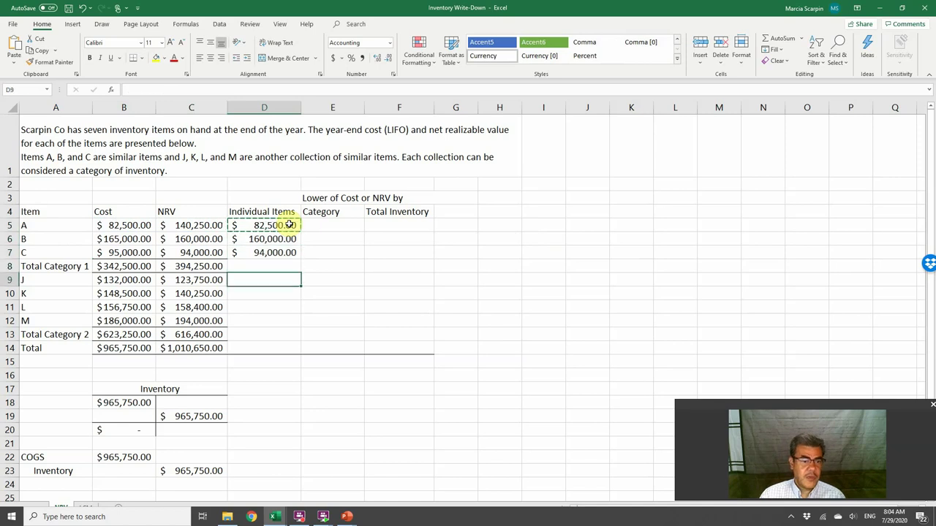
pyautogui.hotkey('shift', 'Down')
pyautogui.hotkey('shift', 'Down')
pyautogui.hotkey('shift', 'Down')
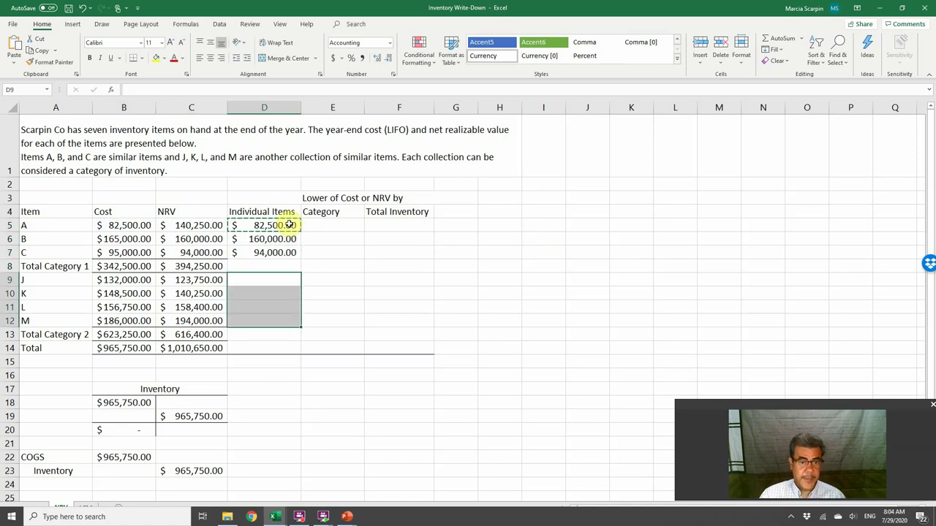
pyautogui.hotkey('ctrl', 'v')
pyautogui.press('Down')
pyautogui.press('Up')
pyautogui.press('Up')
pyautogui.press('Up')
pyautogui.press('Up')
pyautogui.press('Up')
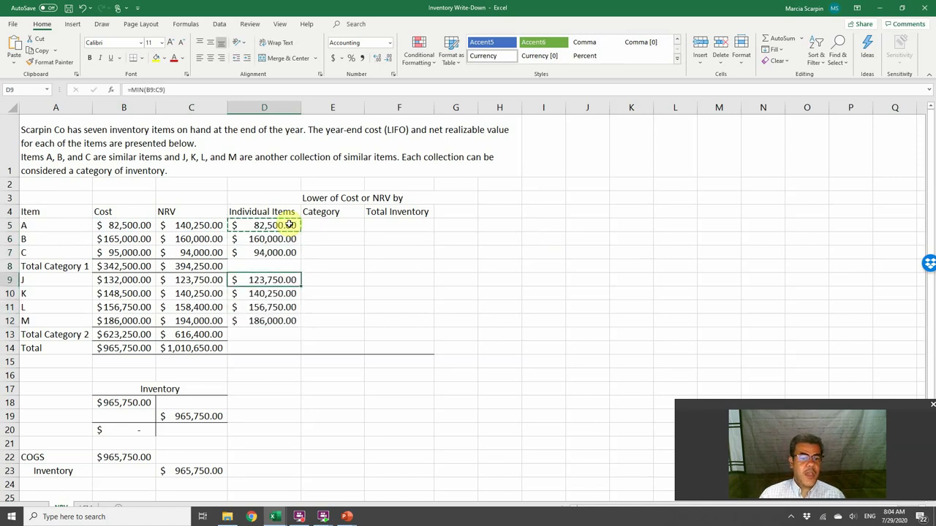
pyautogui.press('Escape')
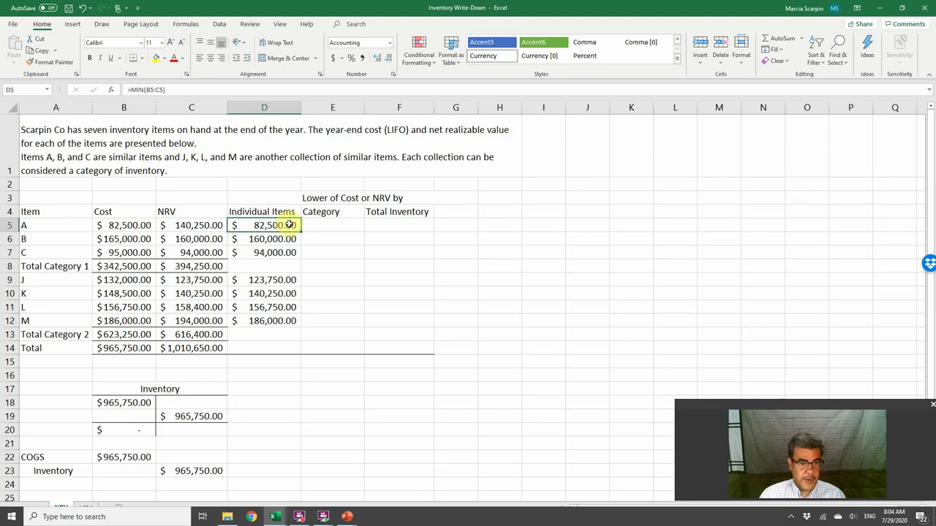
# Check each Individual Items result from A to M against that item's Cost and NRV
pyautogui.press('Left')
pyautogui.press('Left')
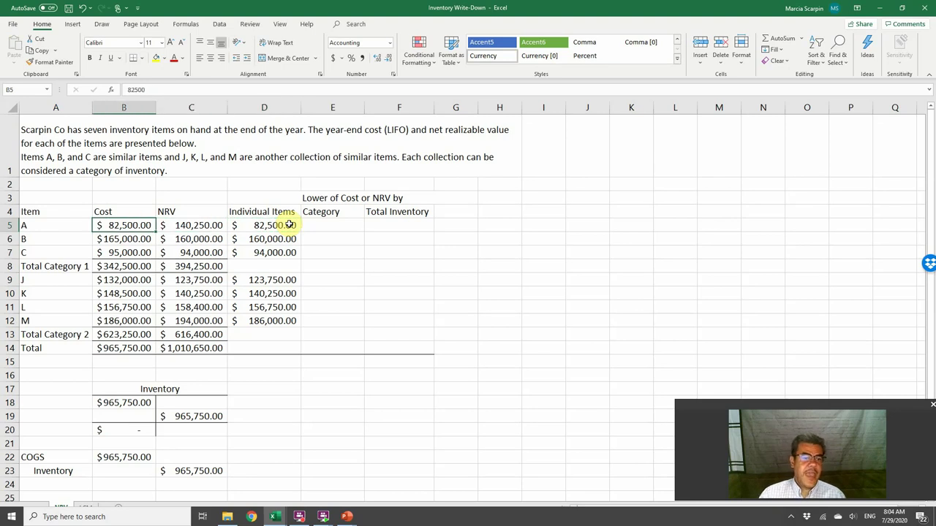
pyautogui.press('Right')
pyautogui.press('Right')
pyautogui.press('Down')
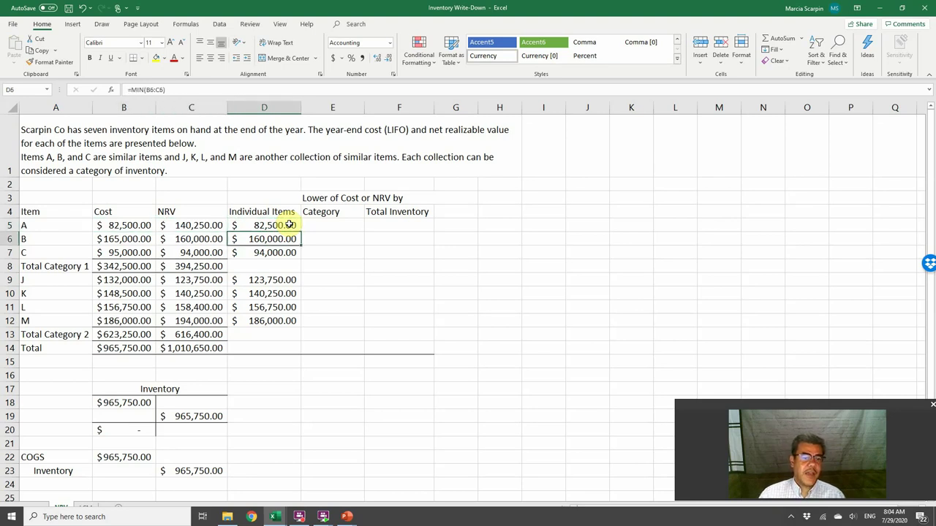
pyautogui.press('Left')
pyautogui.press('Right')
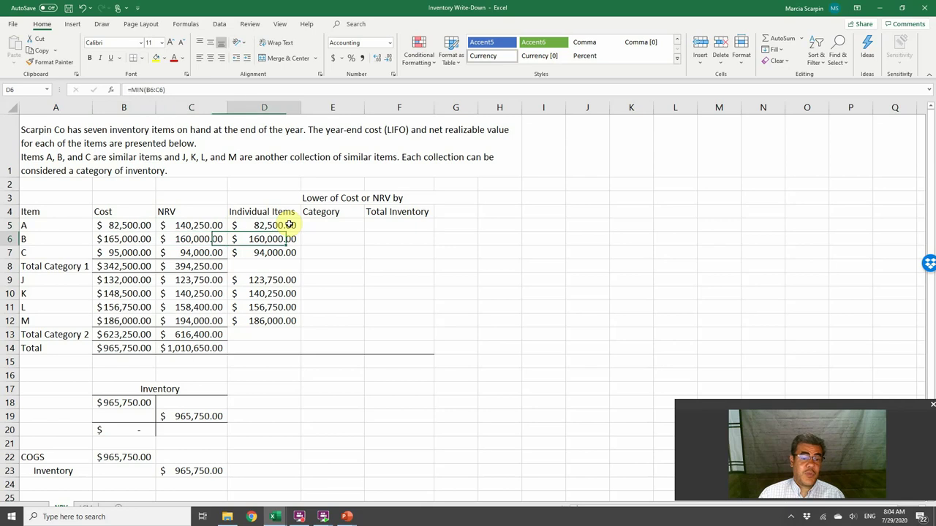
pyautogui.press('Down')
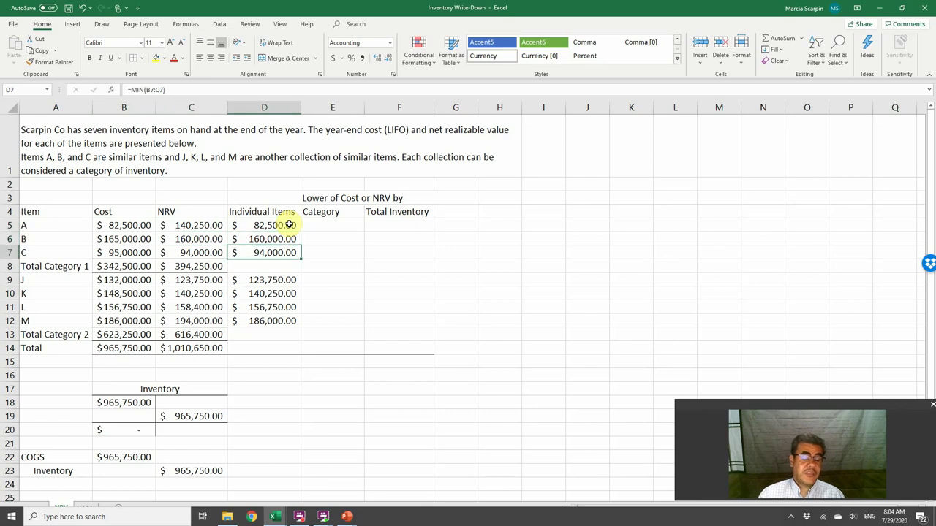
pyautogui.press('Down')
pyautogui.press('Down')
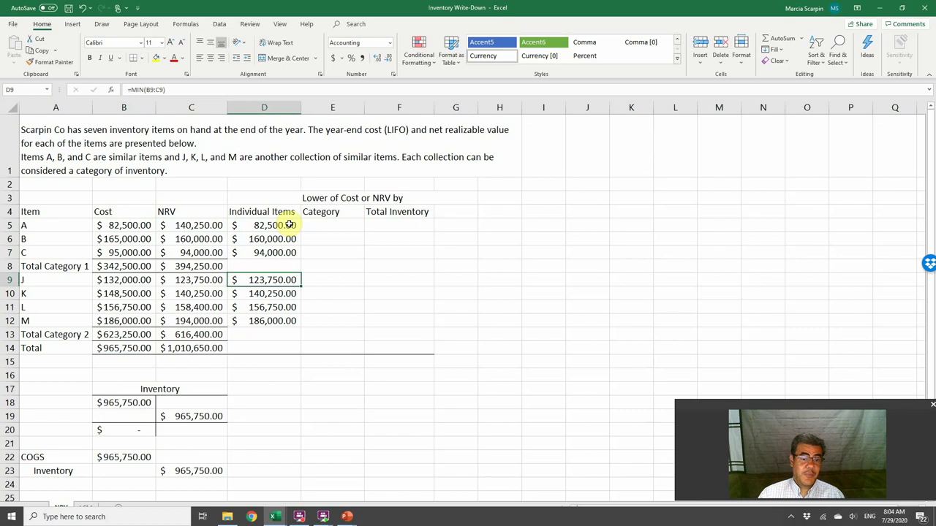
pyautogui.press('Down')
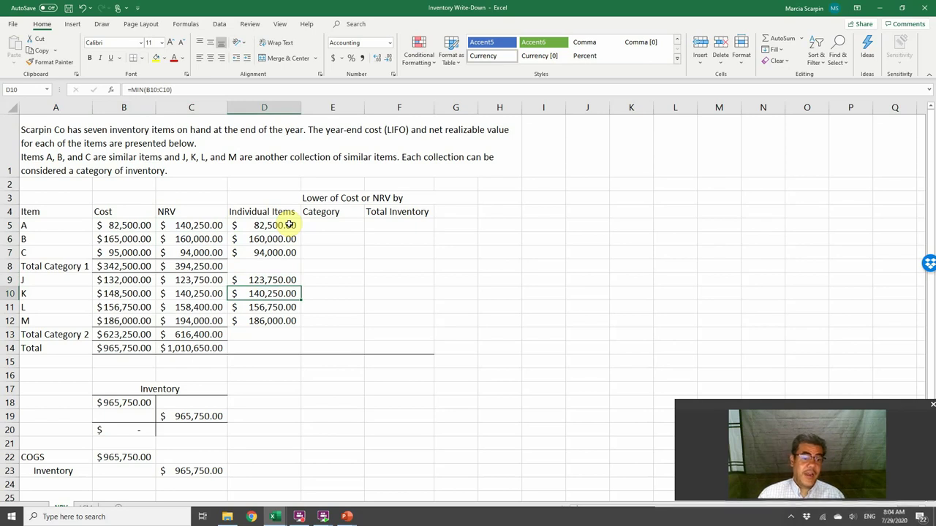
pyautogui.press('Down')
pyautogui.press('Down')
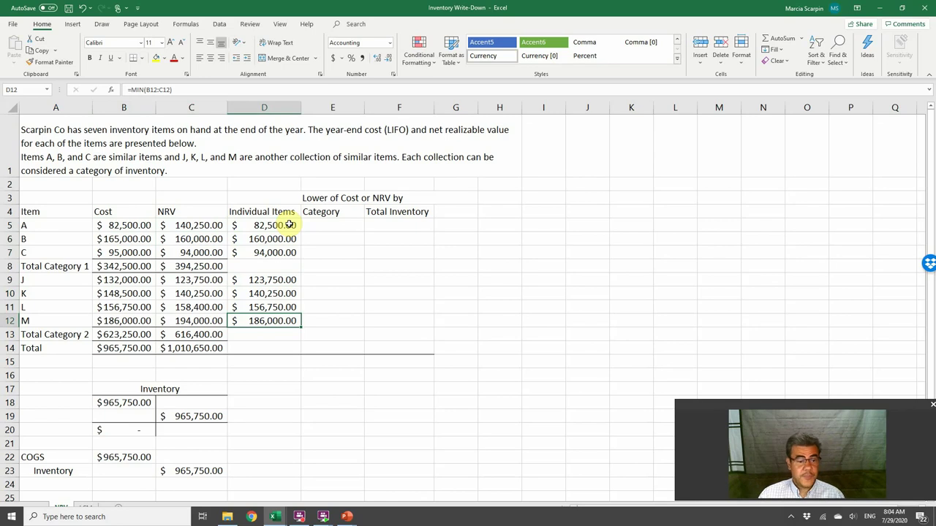
# Total the Individual Items column in D14 with =SUM(D5:D13)
pyautogui.press('Down')
pyautogui.press('Down')
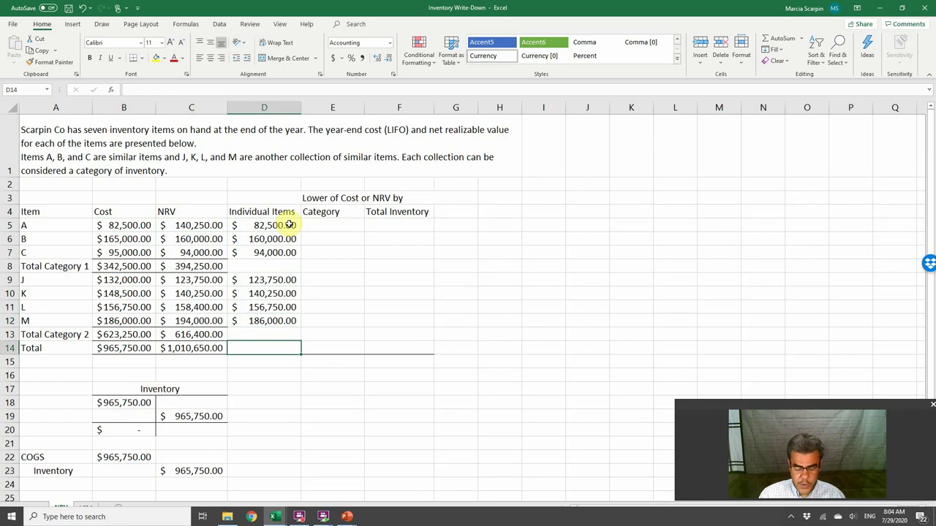
pyautogui.write('=sum(')
pyautogui.press('Up')
pyautogui.hotkey('shift', 'Up')
pyautogui.hotkey('shift', 'Up')
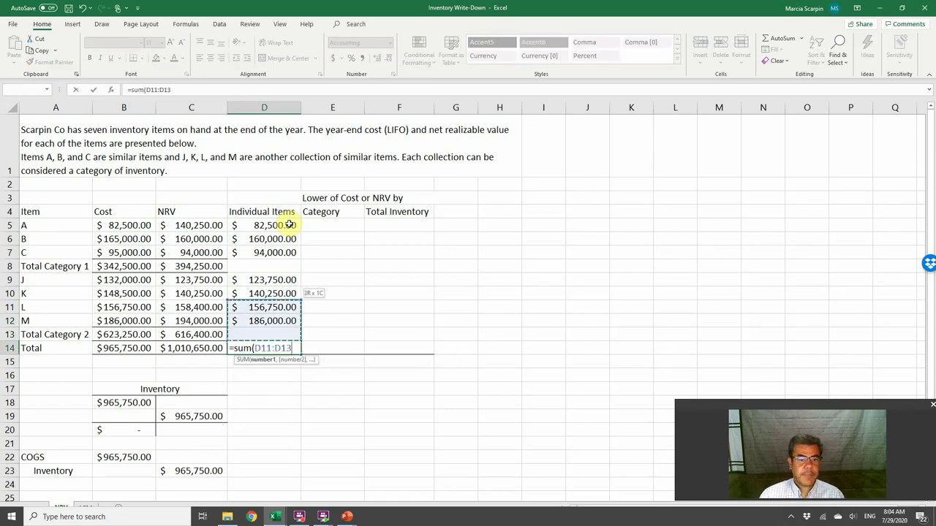
pyautogui.hotkey('shift', 'Up')
pyautogui.hotkey('shift', 'Up')
pyautogui.hotkey('shift', 'Up')
pyautogui.hotkey('shift', 'Up')
pyautogui.hotkey('shift', 'Up')
pyautogui.hotkey('shift', 'Up')
pyautogui.press('Return')
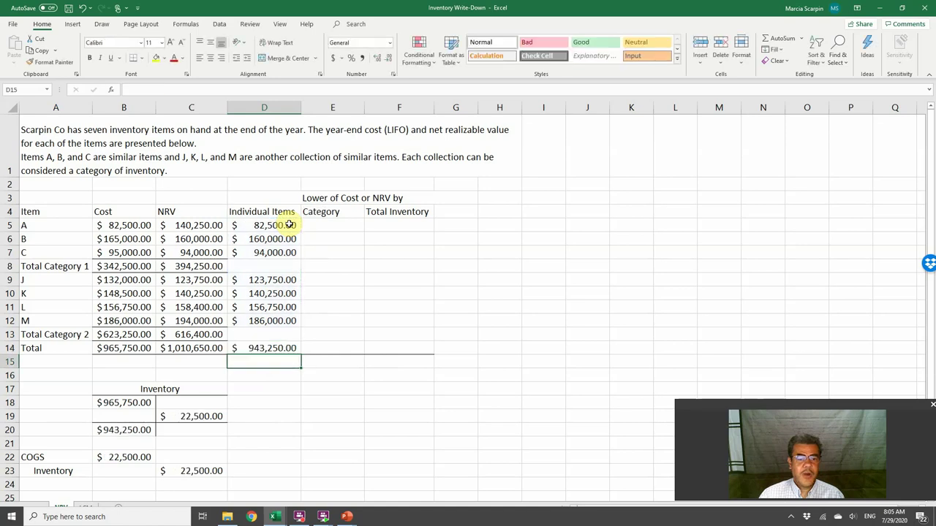
pyautogui.press('Up')
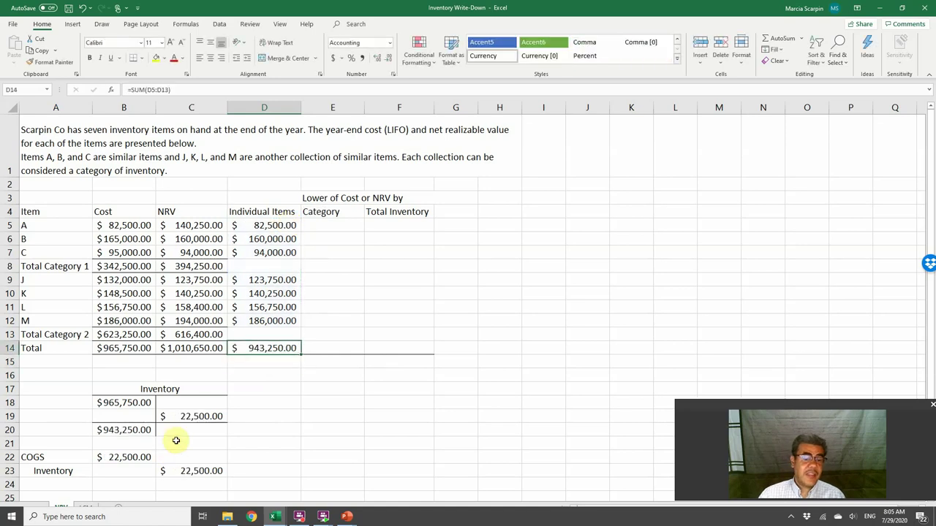
# Clear the Inventory T-account entries in B19:C20 and the COGS and Inventory journal entry amounts in B22:C23
pyautogui.moveTo(130, 416); pyautogui.dragTo(182, 429)
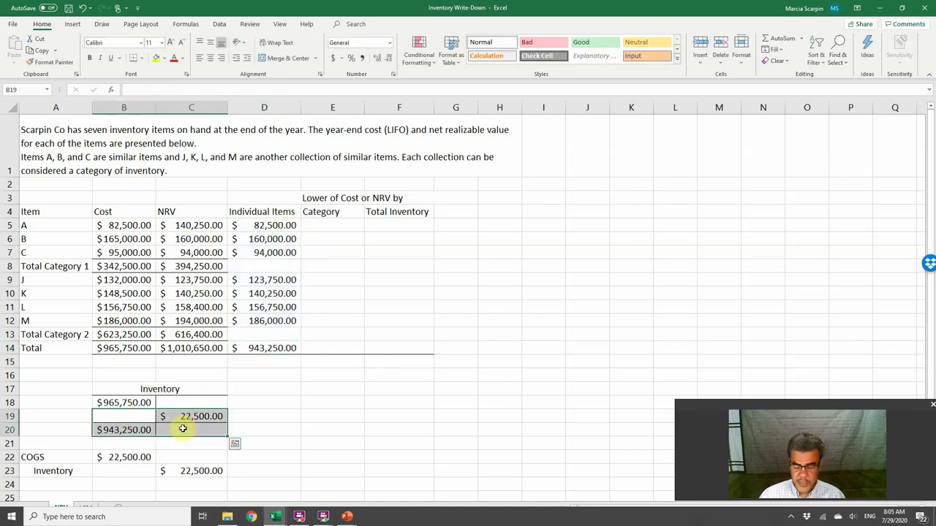
pyautogui.press('Delete')
pyautogui.moveTo(121, 457); pyautogui.dragTo(192, 466)
pyautogui.press('Delete')
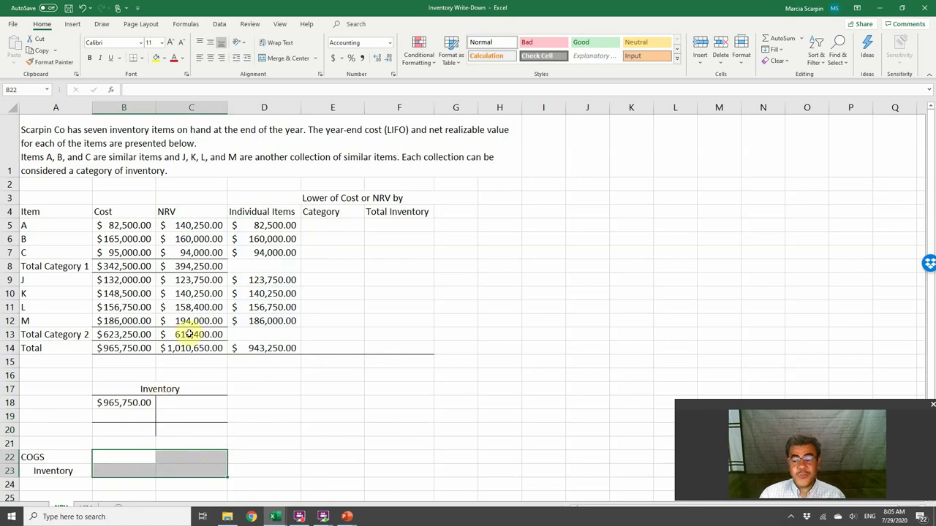
# In the Category column, compute the lower of cost or NRV for Total Category 1 in E8 with =MIN(B8:C8)
pyautogui.click(317, 264)
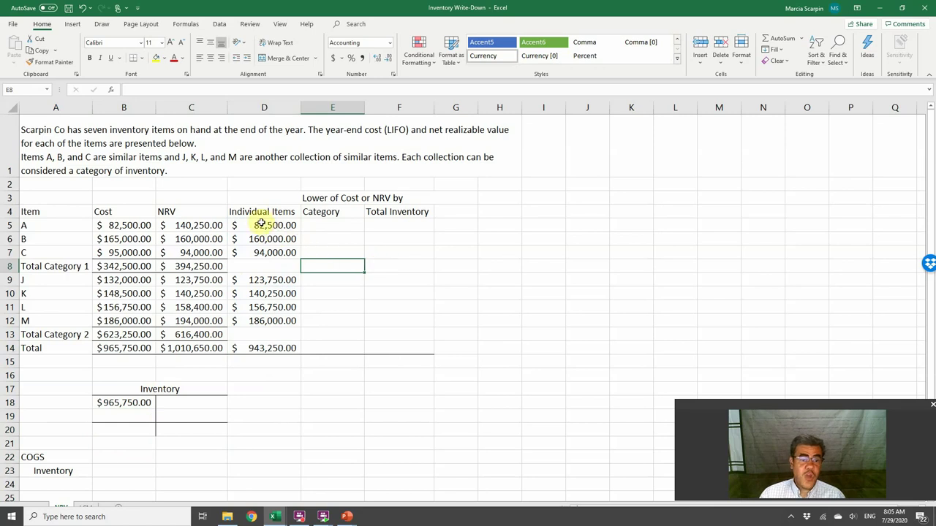
pyautogui.moveTo(260, 226); pyautogui.dragTo(261, 255)
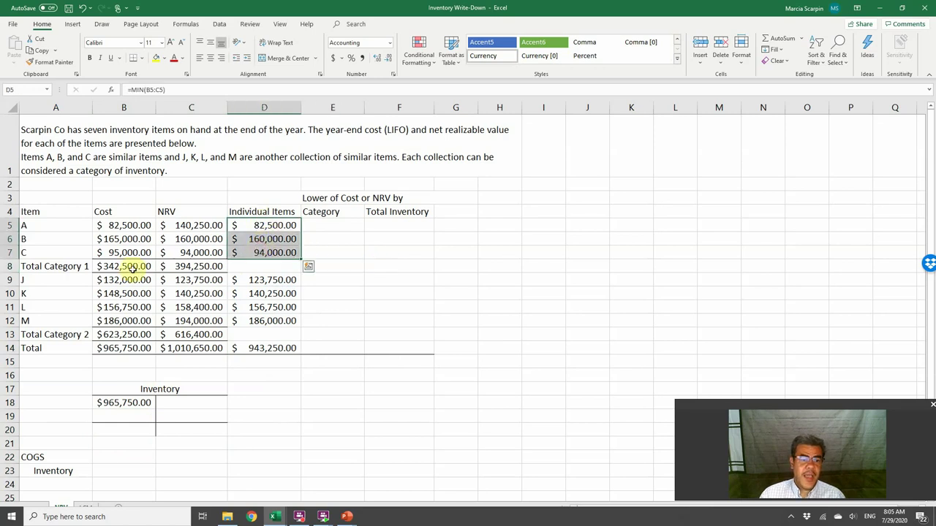
pyautogui.moveTo(124, 267); pyautogui.dragTo(222, 263)
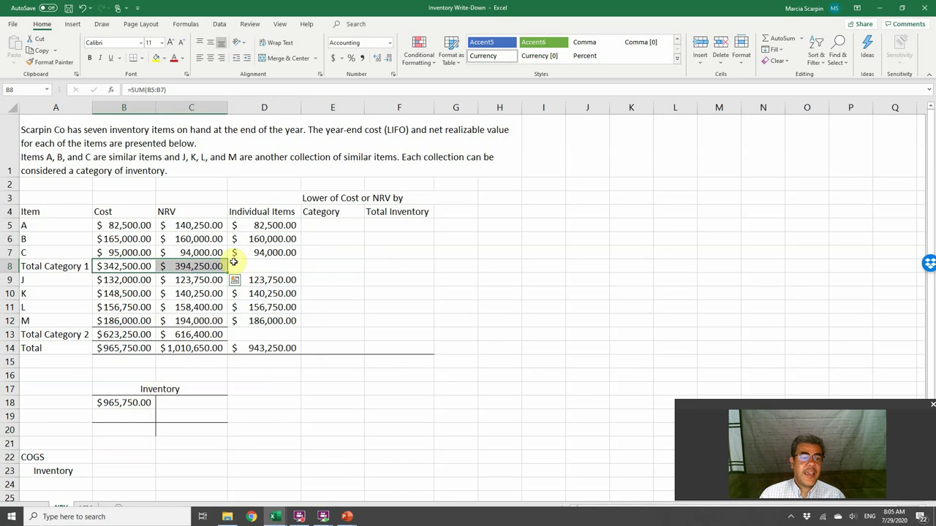
pyautogui.click(186, 227)
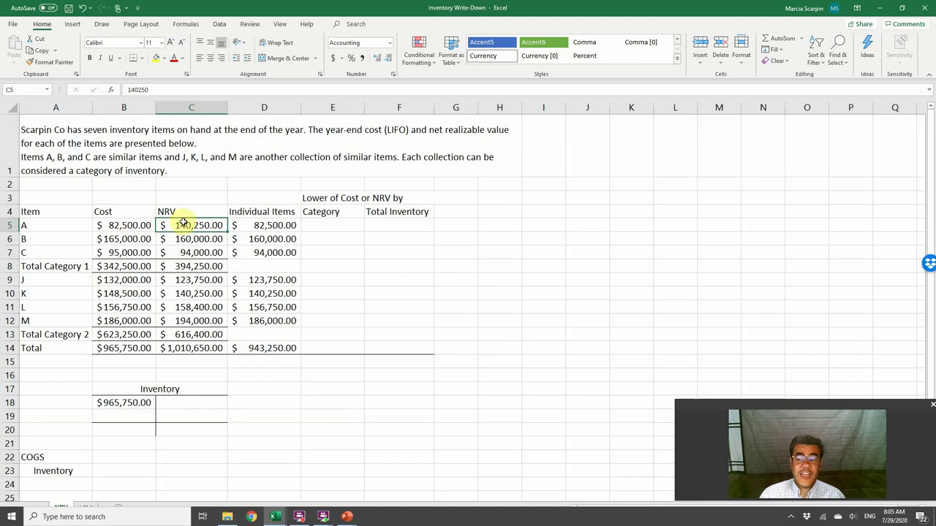
pyautogui.click(333, 266)
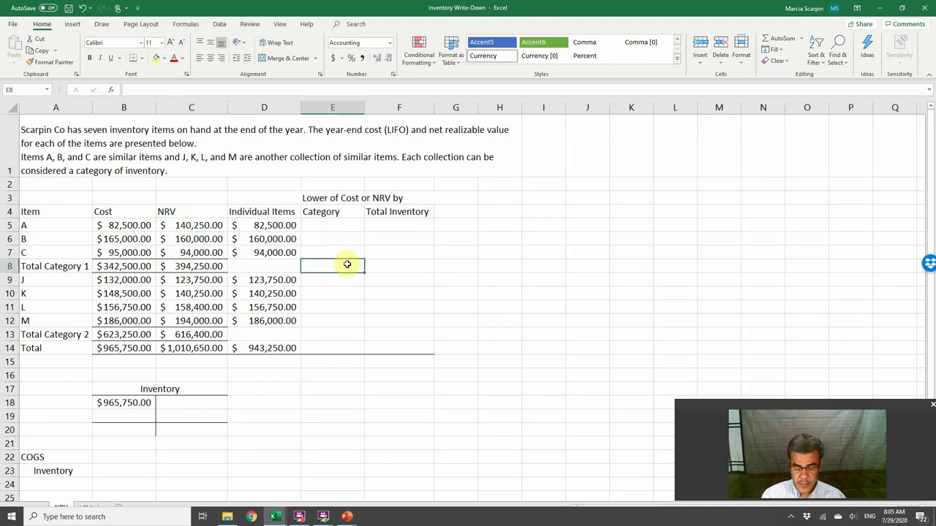
pyautogui.write('=min(')
pyautogui.press('Down')
pyautogui.press('Left')
pyautogui.press('Up')
pyautogui.press('Left')
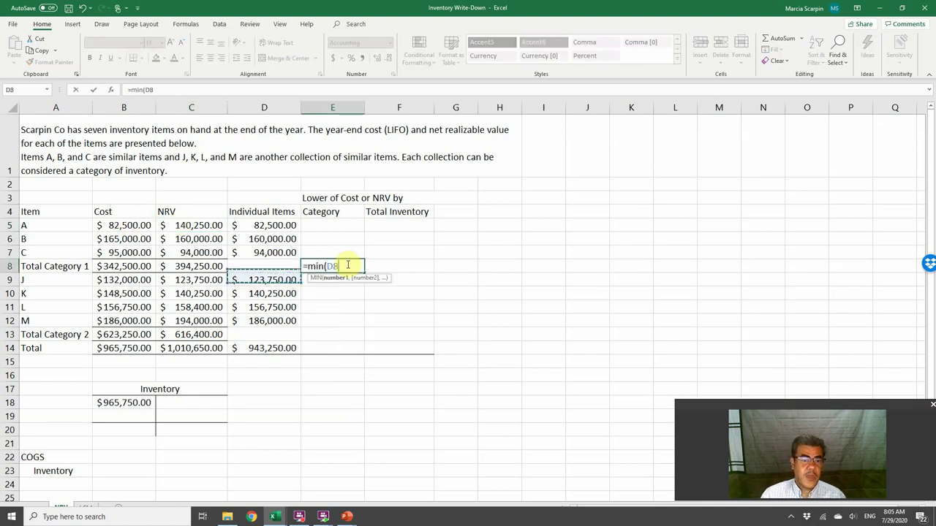
pyautogui.hotkey('shift', 'Left')
pyautogui.press('Return')
pyautogui.click(334, 266)
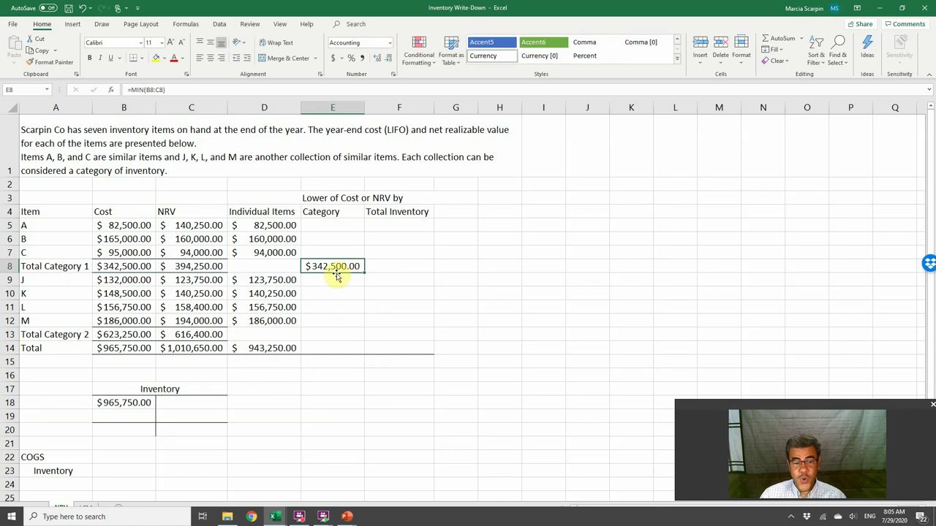
# Copy the MIN formula from E8 to E13 for Total Category 2
pyautogui.click(333, 334)
pyautogui.press('Up')
pyautogui.press('Up')
pyautogui.press('Up')
pyautogui.press('Up')
pyautogui.press('Up')
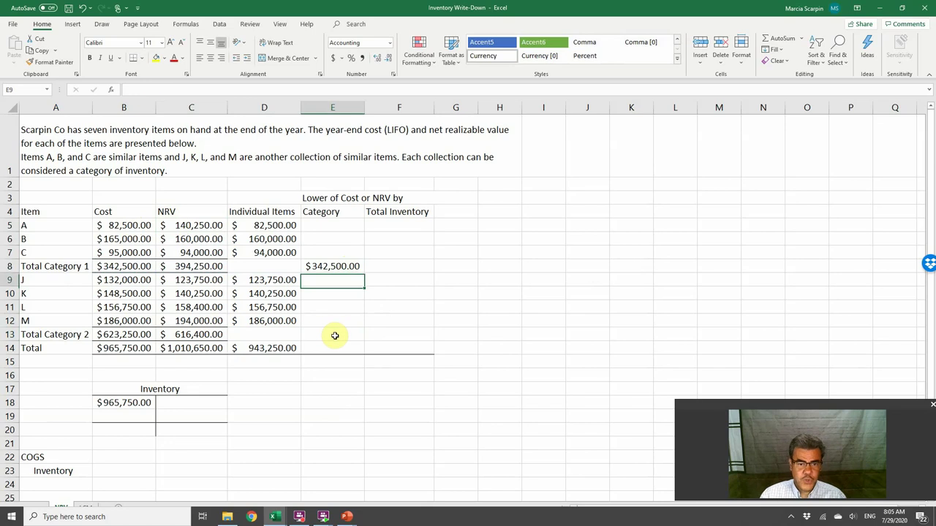
pyautogui.hotkey('ctrl', 'c')
pyautogui.press('Down')
pyautogui.press('Down')
pyautogui.press('Down')
pyautogui.press('Down')
pyautogui.press('Down')
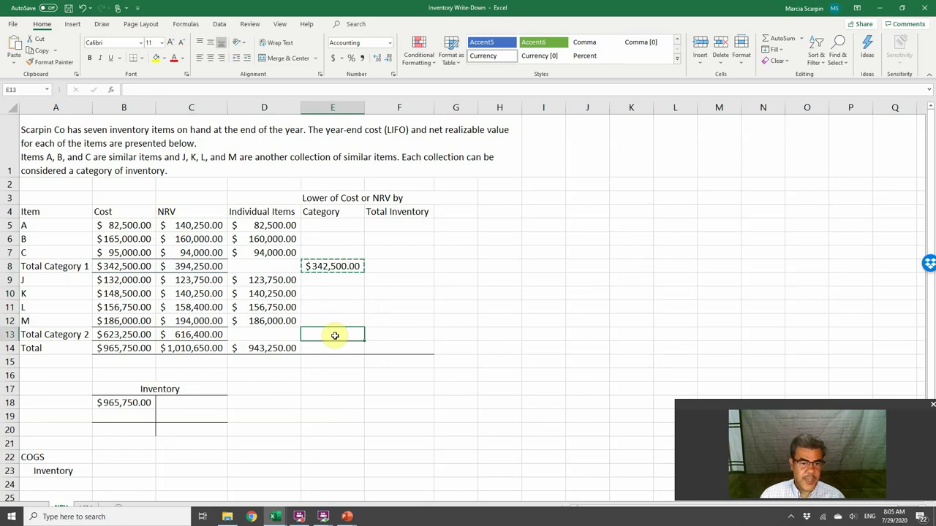
pyautogui.hotkey('ctrl', 'v')
pyautogui.press('Return')
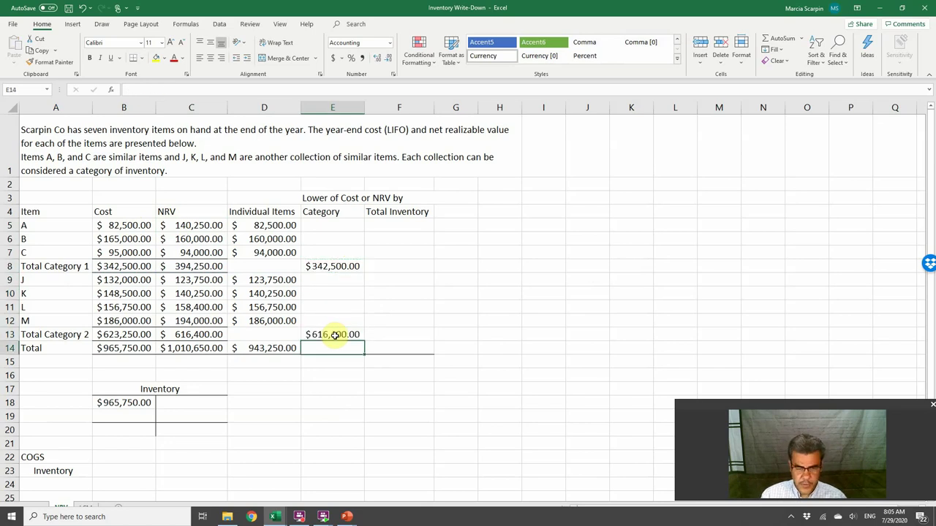
# Copy the Individual Items total formula from D14 to E14 to total the Category column
pyautogui.write('=')
pyautogui.press('Escape')
pyautogui.press('Left')
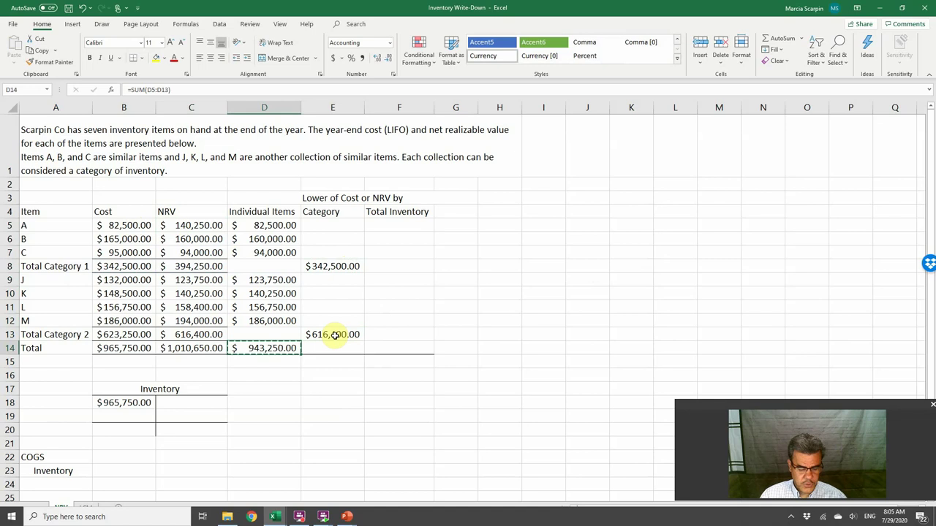
pyautogui.hotkey('ctrl', 'c')
pyautogui.hotkey('shift', 'Right')
pyautogui.hotkey('shift', 'Right')
pyautogui.hotkey('shift', 'Left')
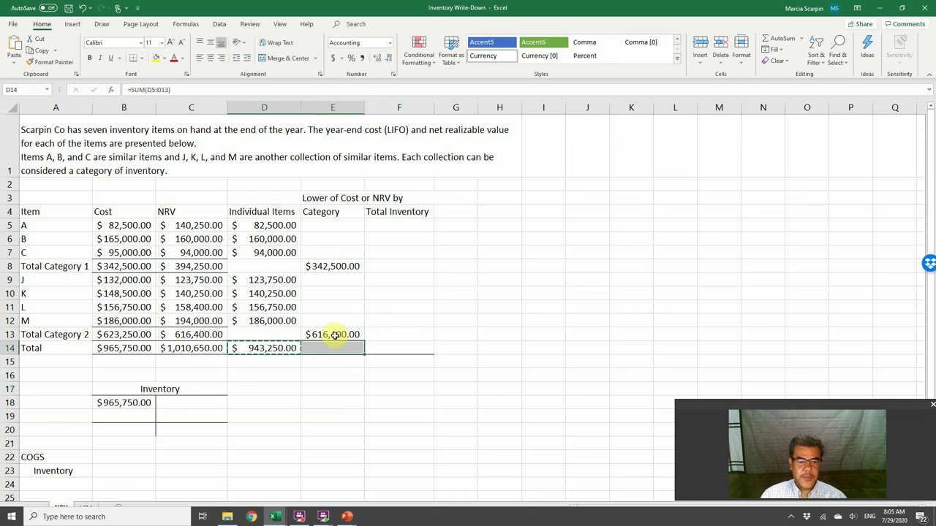
pyautogui.hotkey('ctrl', 'v')
pyautogui.press('Right')
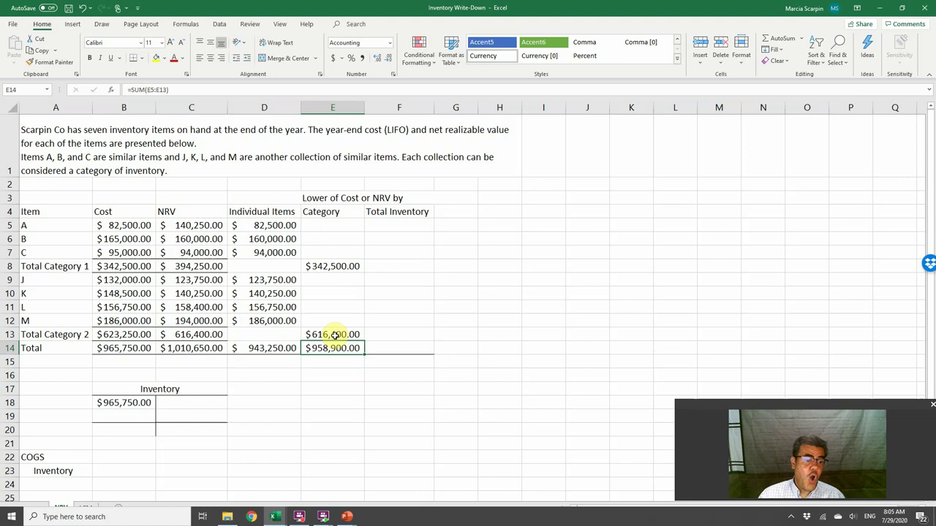
# In the Total Inventory column, compute the lower of total cost or total NRV in F14 with =MIN(B14:C14)
pyautogui.press('Right')
pyautogui.press('Up')
pyautogui.press('Up')
pyautogui.press('Up')
pyautogui.press('Up')
pyautogui.press('Up')
pyautogui.press('Up')
pyautogui.press('Up')
pyautogui.press('Up')
pyautogui.press('Up')
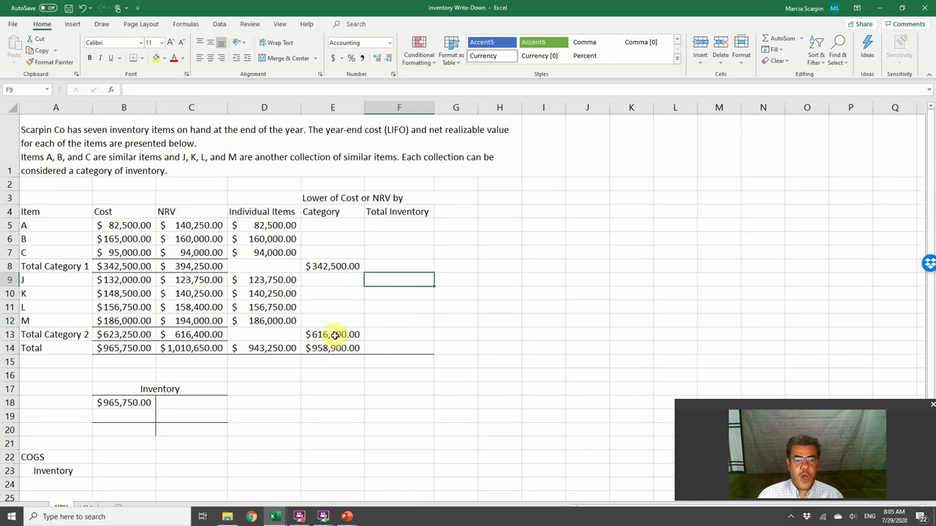
pyautogui.press('Left')
pyautogui.press('Down')
pyautogui.press('Right')
pyautogui.press('Down')
pyautogui.press('Down')
pyautogui.press('Down')
pyautogui.press('Down')
pyautogui.press('Down')
pyautogui.press('Down')
pyautogui.press('Down')
pyautogui.press('Down')
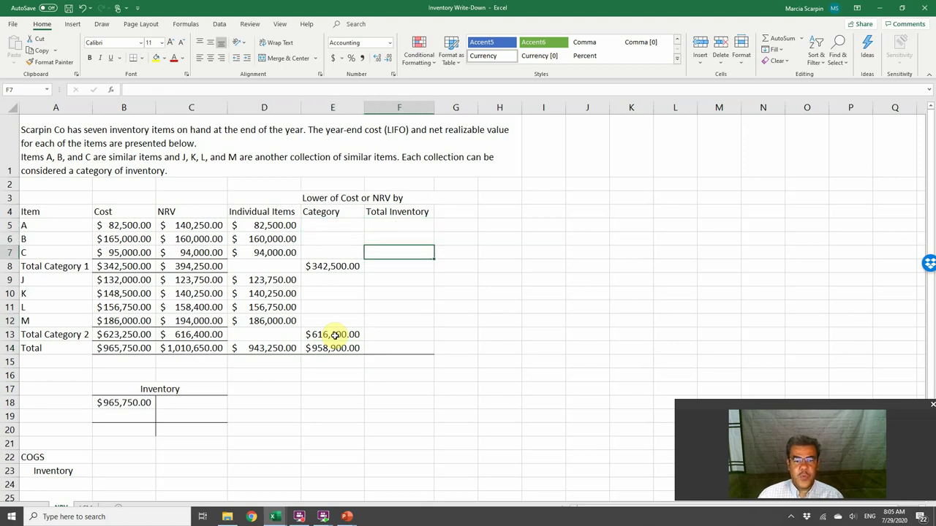
pyautogui.write('=min(')
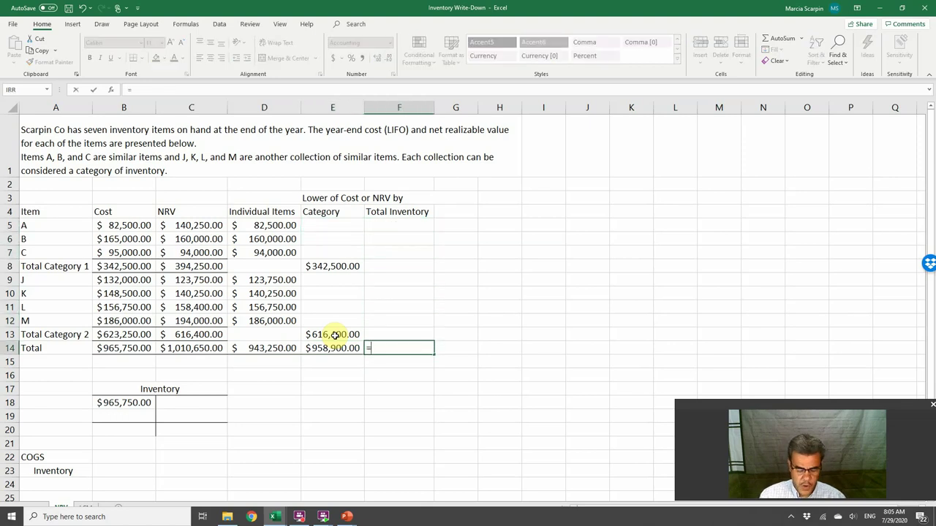
pyautogui.press('Left')
pyautogui.press('Left')
pyautogui.press('Left')
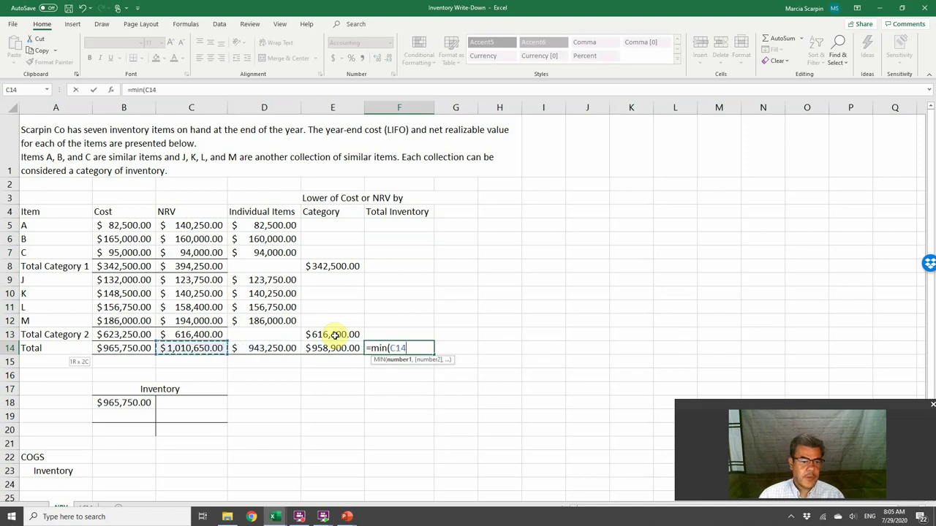
pyautogui.hotkey('shift', 'Left')
pyautogui.press('Return')
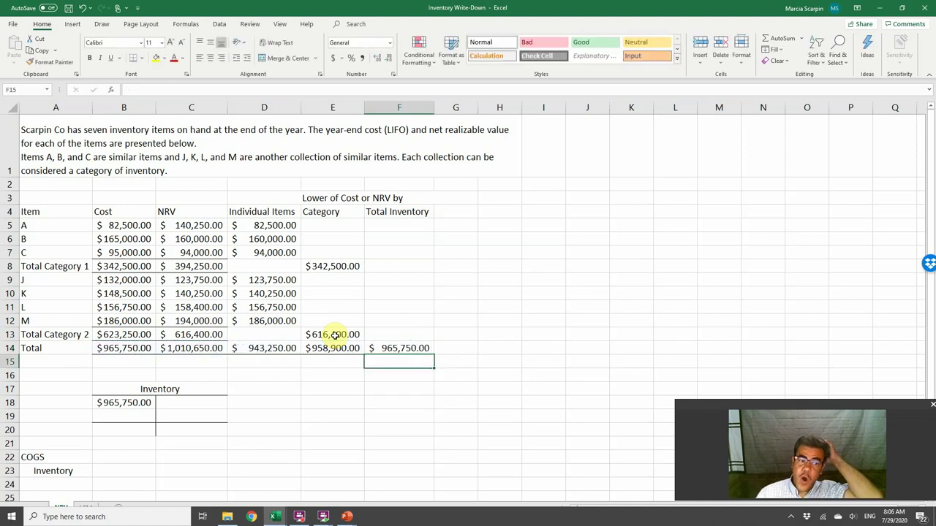
pyautogui.press('Up')
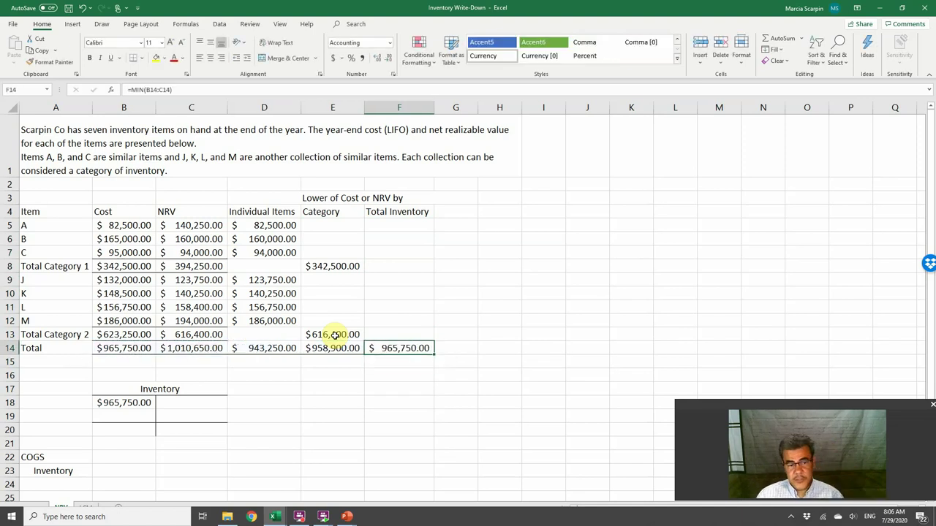
# Review the Individual Items column, the three lower of cost or NRV headings in row 4 and the USGAAP/IFRS note in row 26
pyautogui.press('Left')
pyautogui.press('Left')
pyautogui.press('Down')
pyautogui.press('Down')
pyautogui.press('Down')
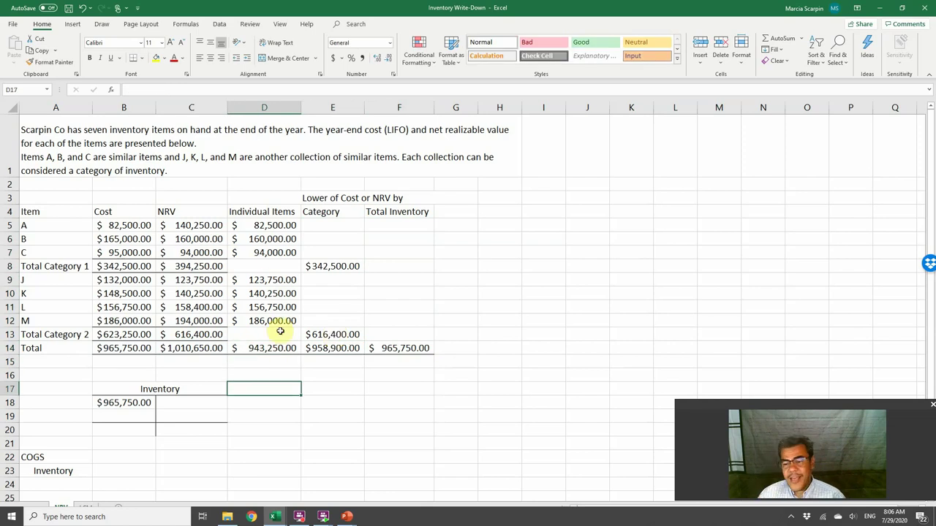
pyautogui.moveTo(259, 211); pyautogui.dragTo(268, 346)
pyautogui.scroll(-1, 292, 397)
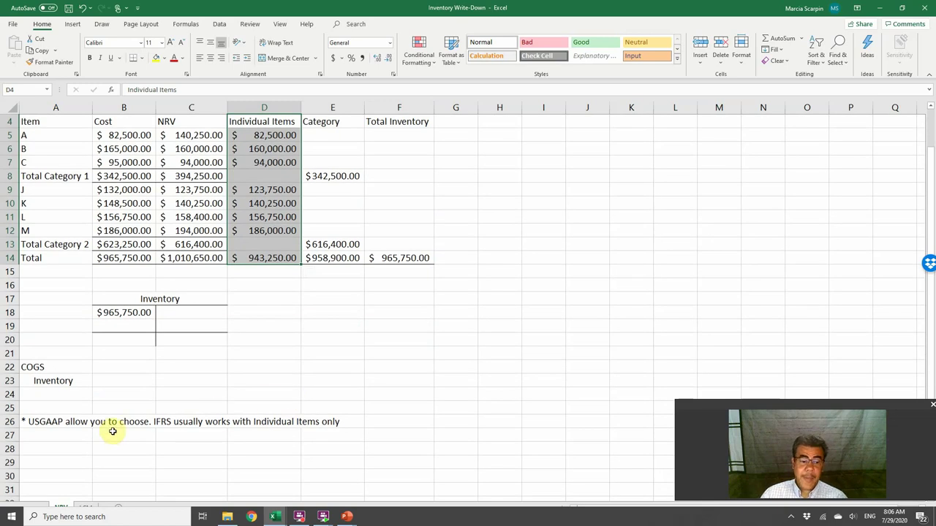
pyautogui.scroll(1, 113, 432)
pyautogui.click(276, 210)
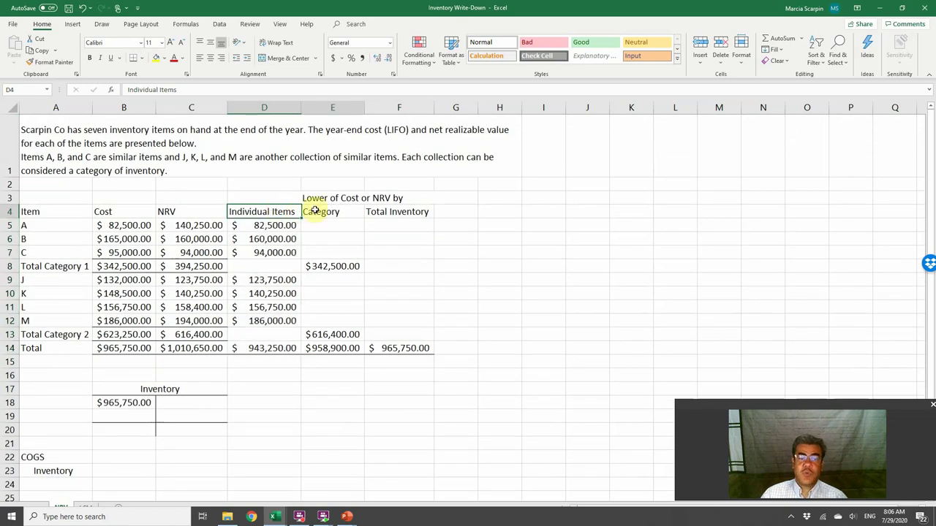
pyautogui.moveTo(315, 210); pyautogui.dragTo(396, 205)
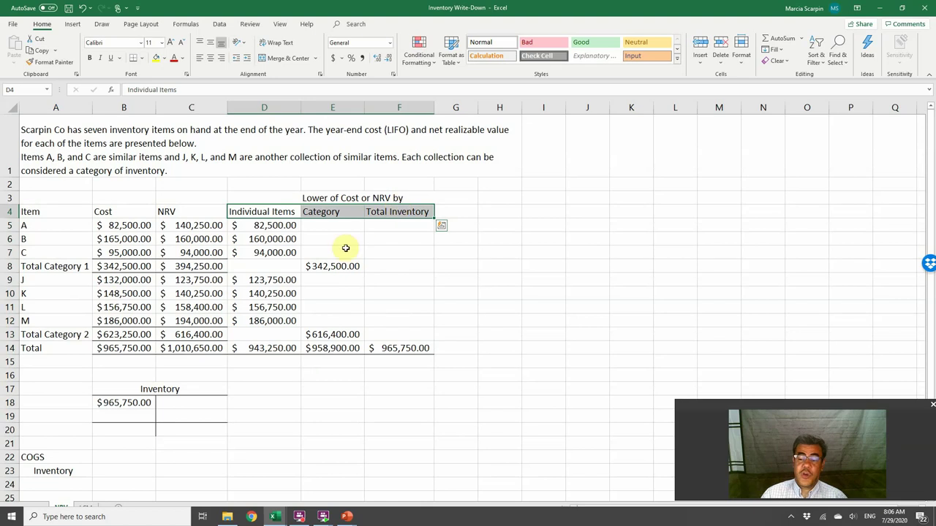
pyautogui.click(252, 417)
pyautogui.scroll(-2, 251, 418)
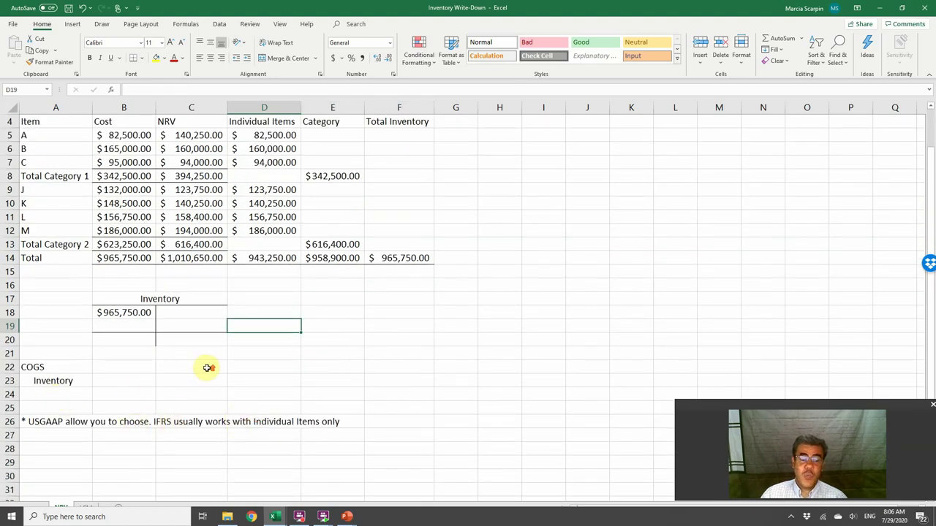
# Highlight the Individual Items column from D4 to D14 with a yellow fill
pyautogui.scroll(1, 206, 367)
pyautogui.moveTo(269, 207); pyautogui.dragTo(252, 345)
pyautogui.click(156, 58)
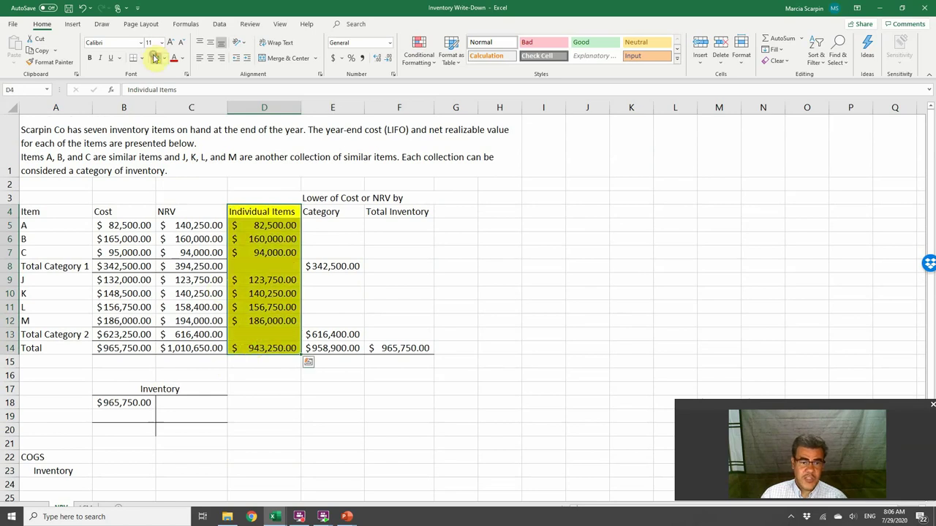
pyautogui.click(279, 374)
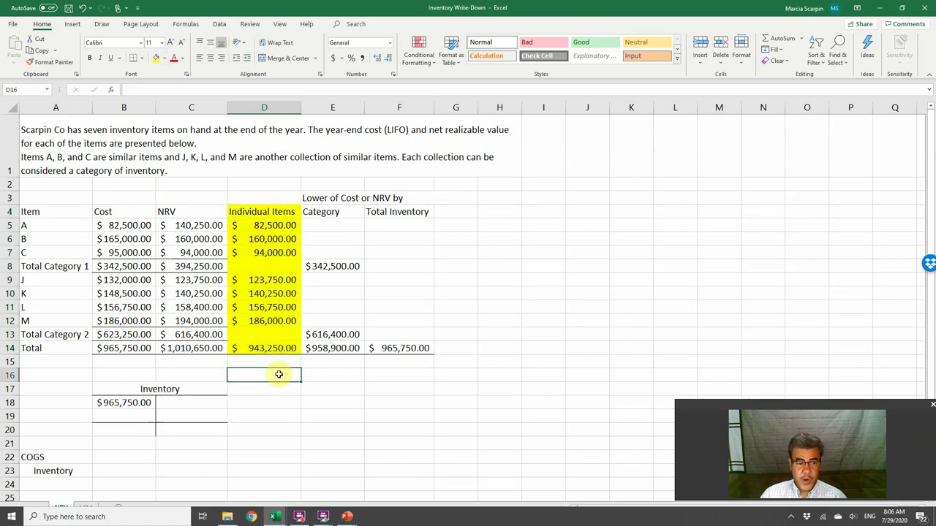
# Enter the ending balance of the Inventory T-account in B20 by linking it to the Individual Items total with +D14
pyautogui.click(124, 346)
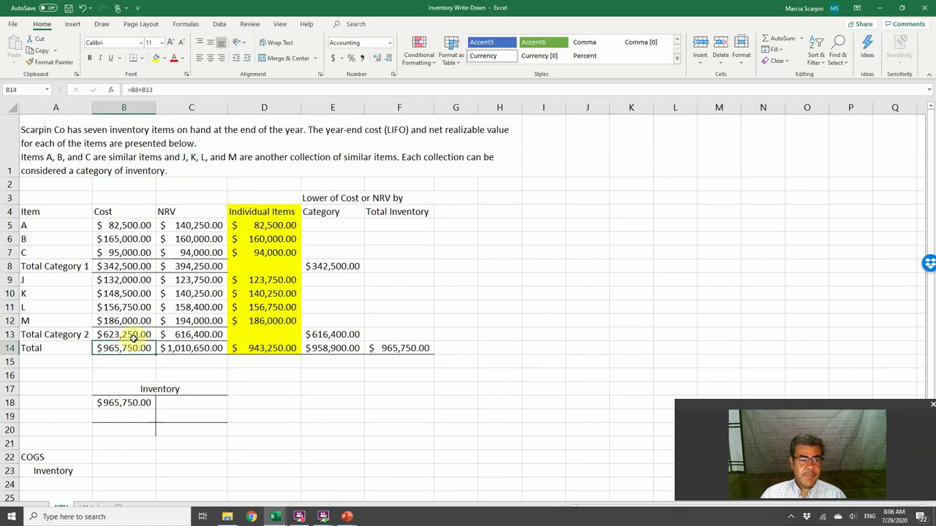
pyautogui.click(128, 403)
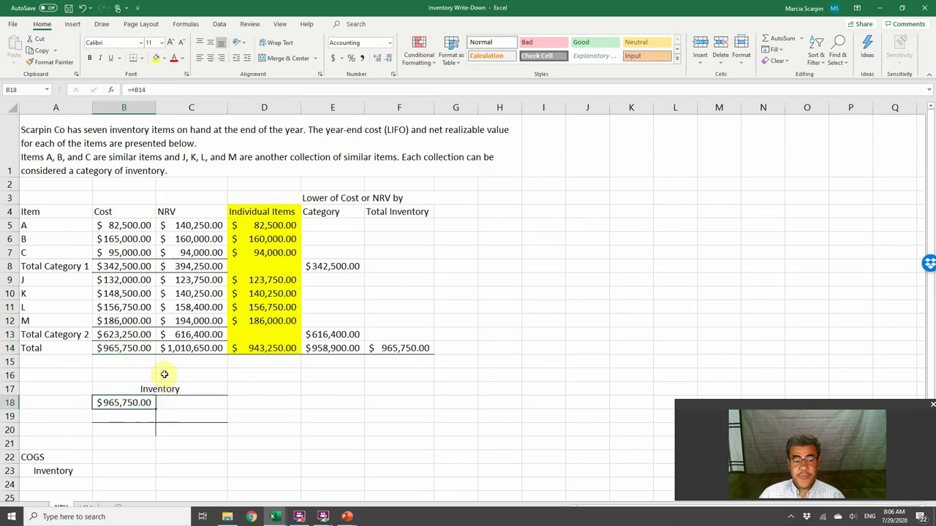
pyautogui.click(272, 347)
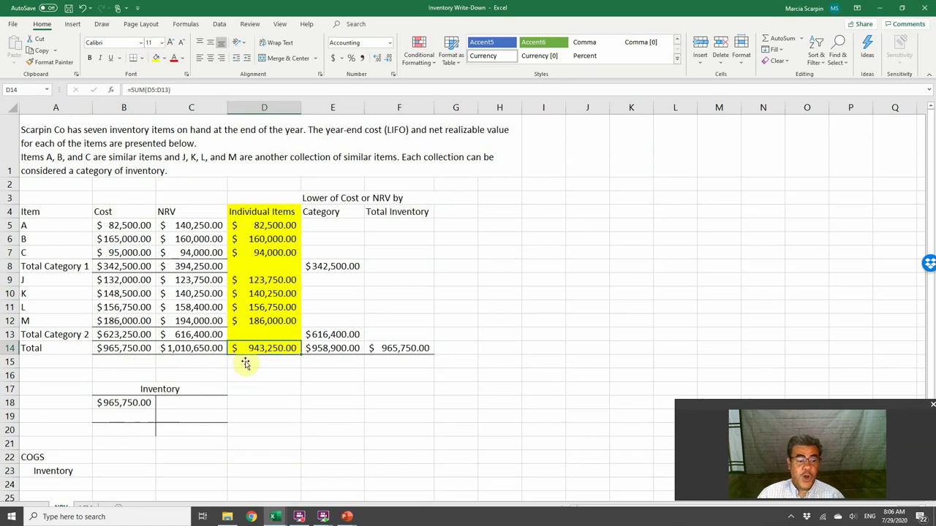
pyautogui.click(125, 428)
pyautogui.write('+')
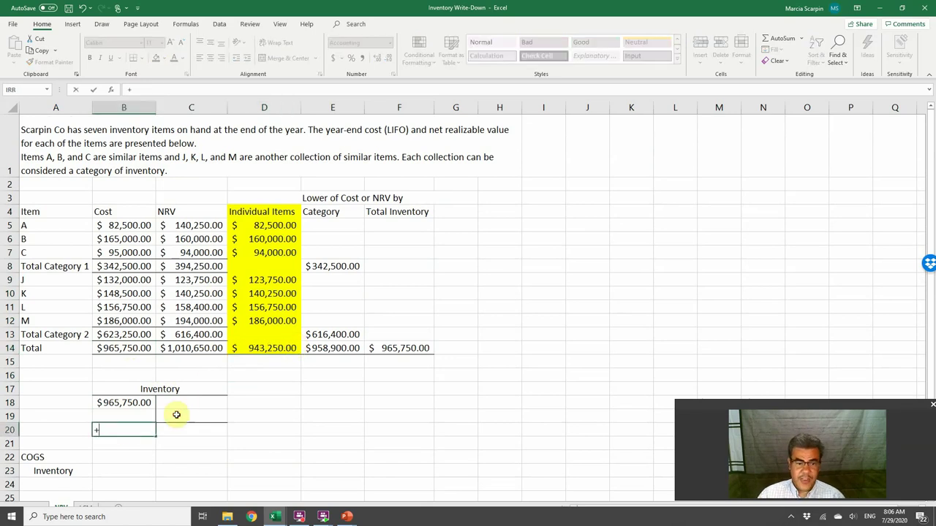
pyautogui.click(267, 349)
pyautogui.press('Return')
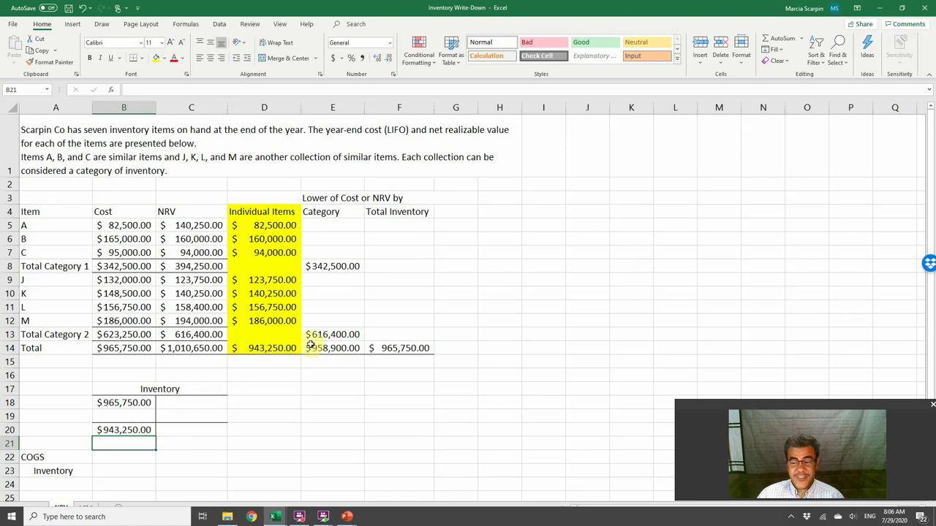
# Calculate the write-down on the credit side of the Inventory T-account in C19 with +B18-B20
pyautogui.click(124, 416)
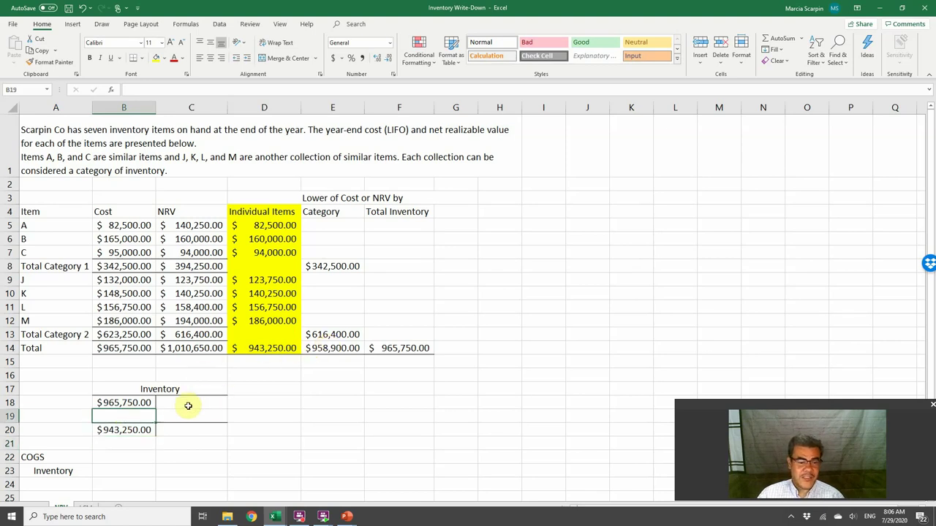
pyautogui.click(188, 415)
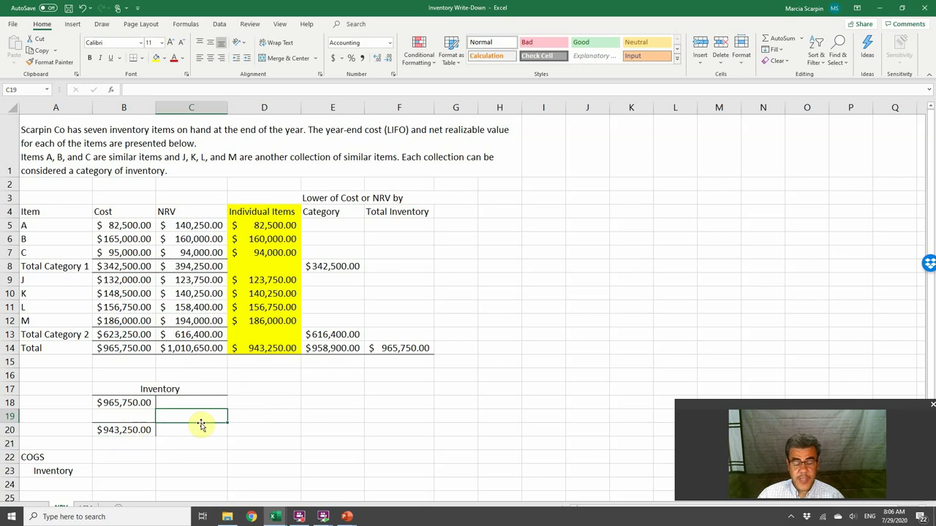
pyautogui.write('+')
pyautogui.press('Up')
pyautogui.press('Left')
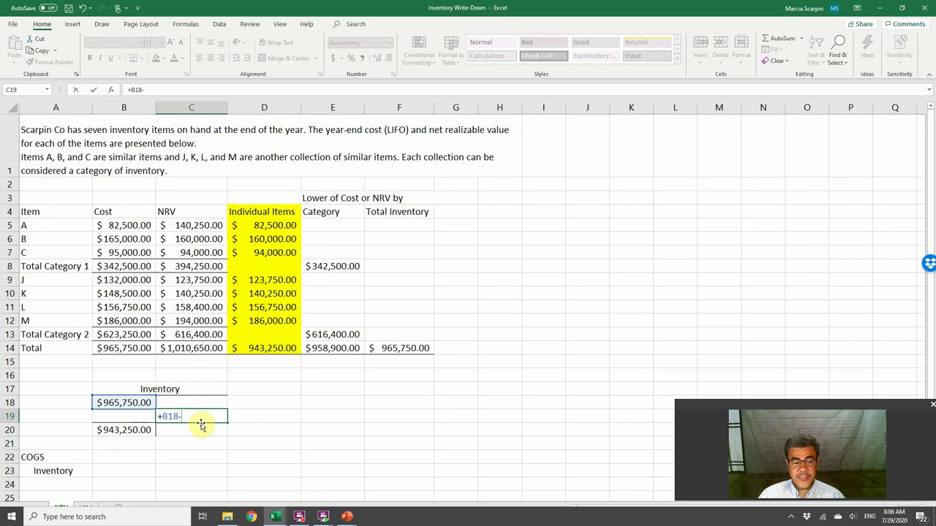
pyautogui.write('-')
pyautogui.press('Down')
pyautogui.press('Left')
pyautogui.press('Return')
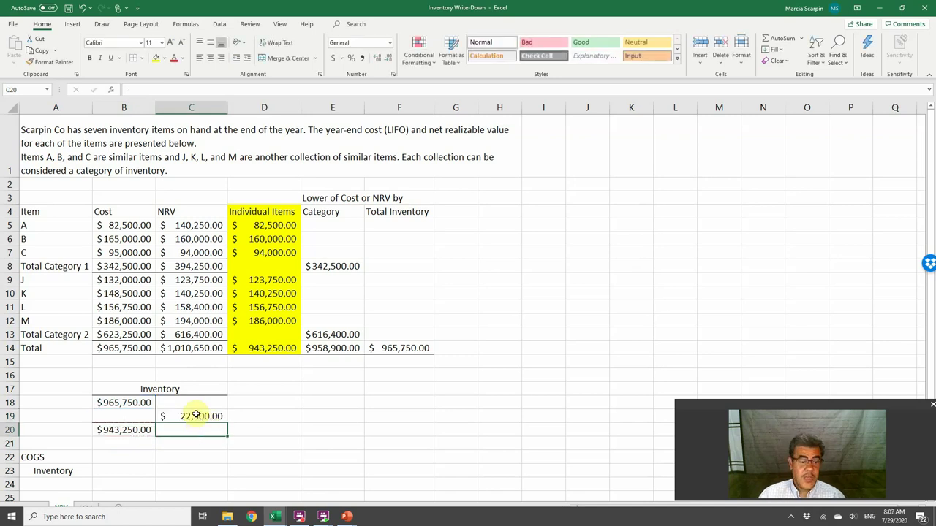
# Enter the Inventory credit of the journal entry in C23 by linking it to the write-down with +C19
pyautogui.click(189, 475)
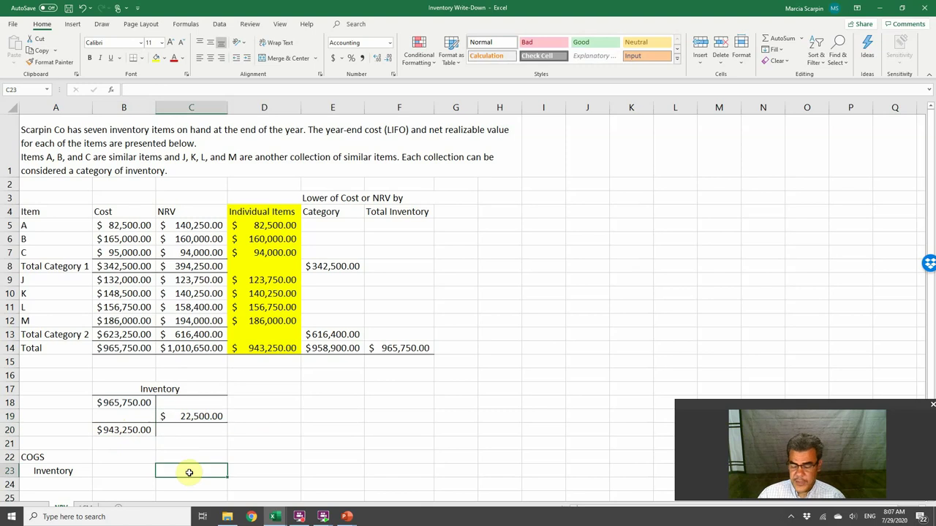
pyautogui.write('+')
pyautogui.click(202, 412)
pyautogui.press('Return')
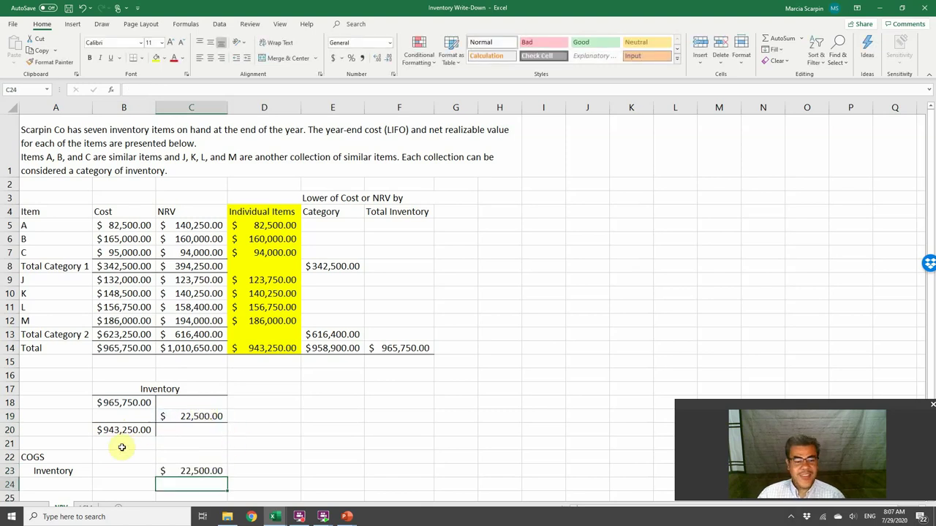
# Enter the COGS debit of the journal entry in B22 by linking it to the Inventory credit with +C23
pyautogui.click(120, 455)
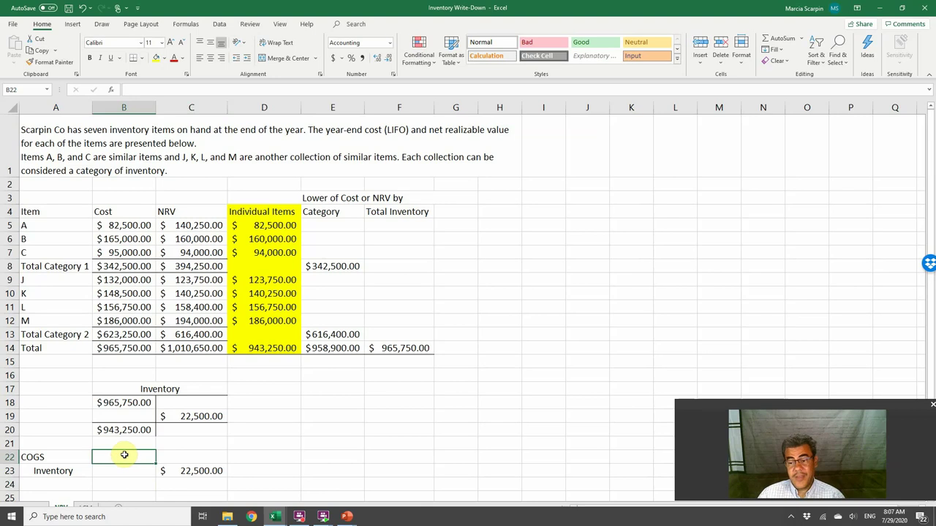
pyautogui.write('+')
pyautogui.press('Right')
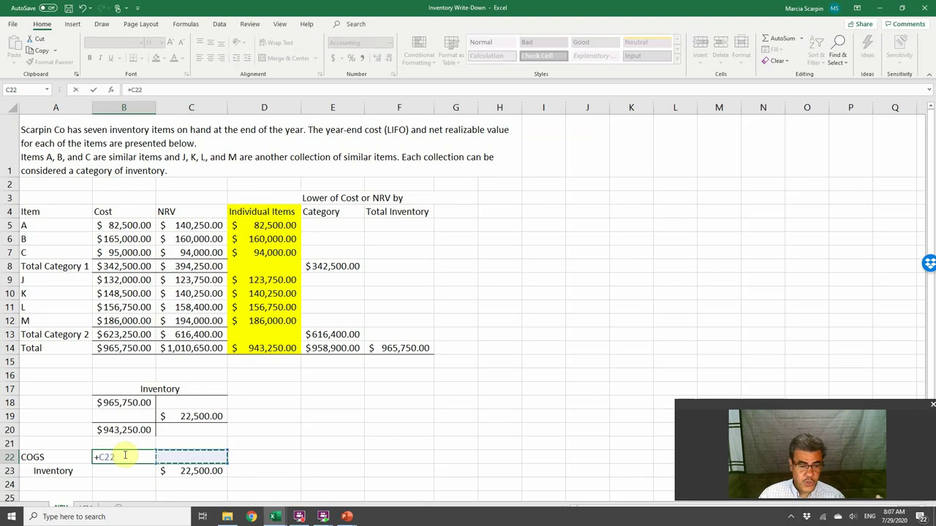
pyautogui.press('Down')
pyautogui.hotkey('ctrl', 'Return')
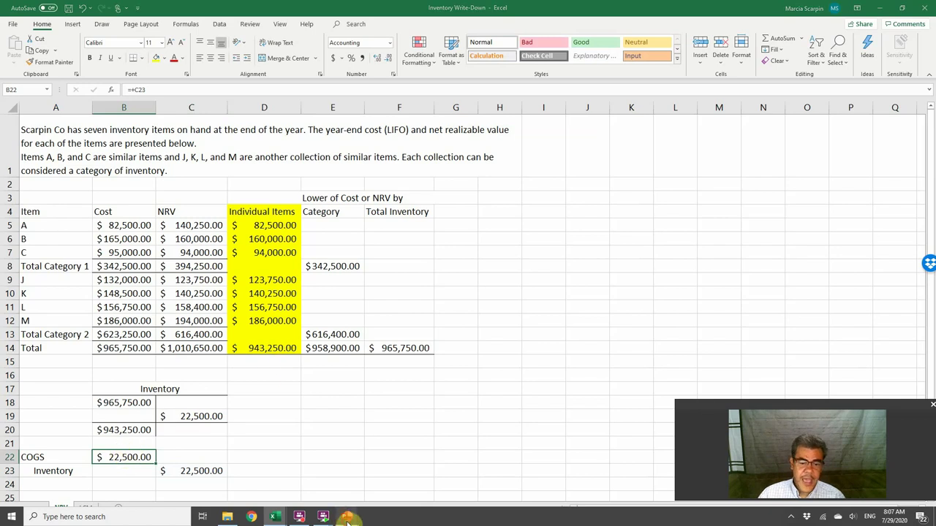
# Switch to the open PowerPoint presentation
pyautogui.moveTo(346, 515)
pyautogui.click(398, 475)
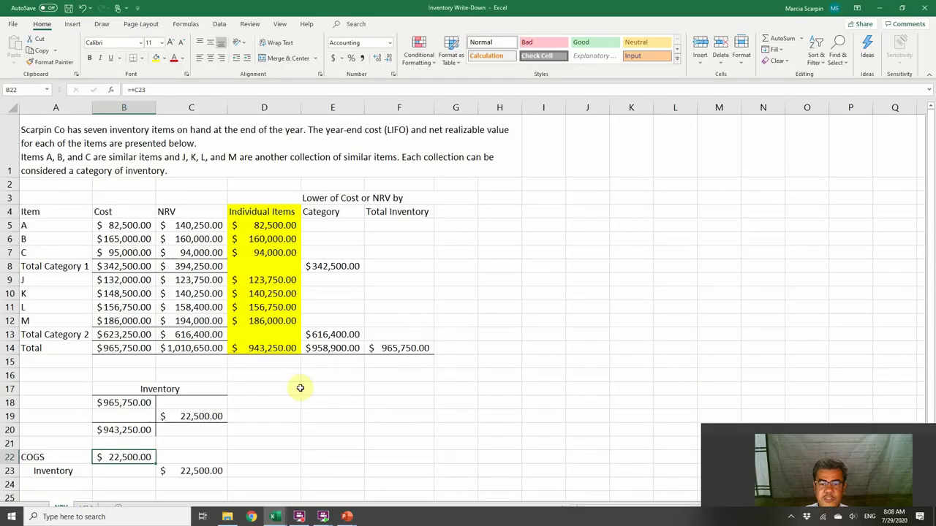
# On the LCM sheet, examine the Replacement Cost column and the item costs in B4:B10, and trace those costs back to the NRV sheet
pyautogui.click(85, 506)
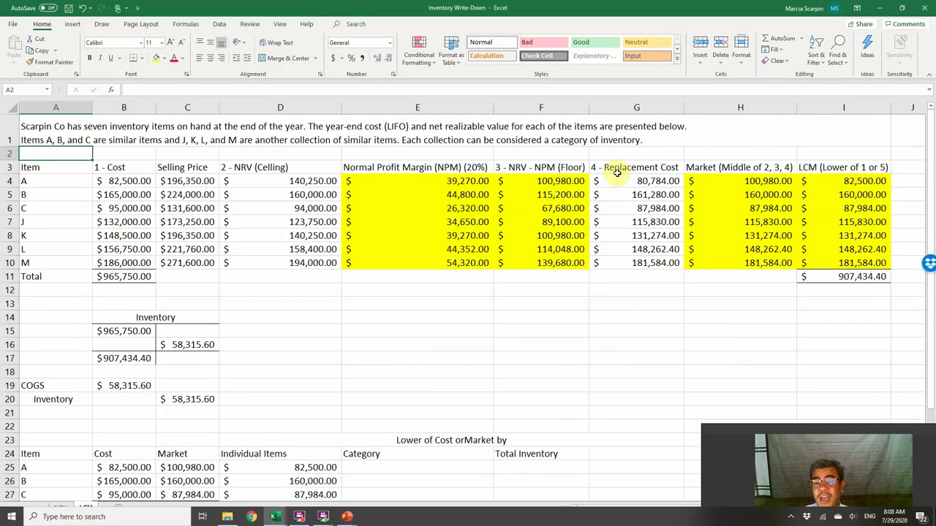
pyautogui.moveTo(627, 168); pyautogui.dragTo(639, 261)
pyautogui.moveTo(815, 429); pyautogui.dragTo(790, 414)
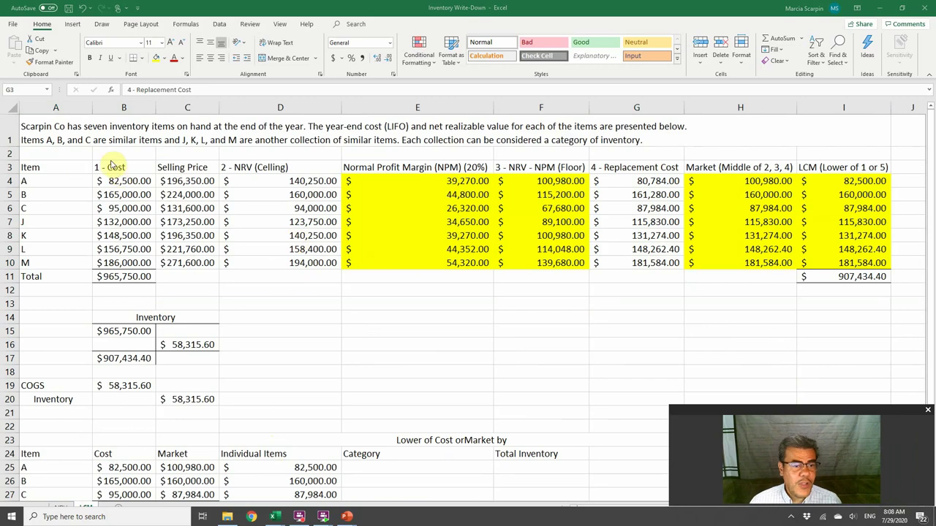
pyautogui.moveTo(123, 183); pyautogui.dragTo(128, 264)
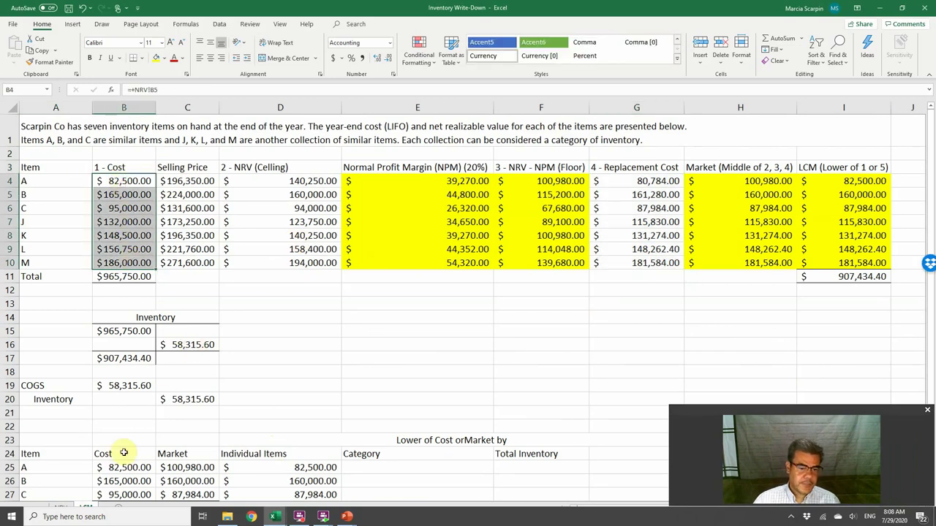
pyautogui.hotkey('ctrl', 'c')
pyautogui.click(62, 506)
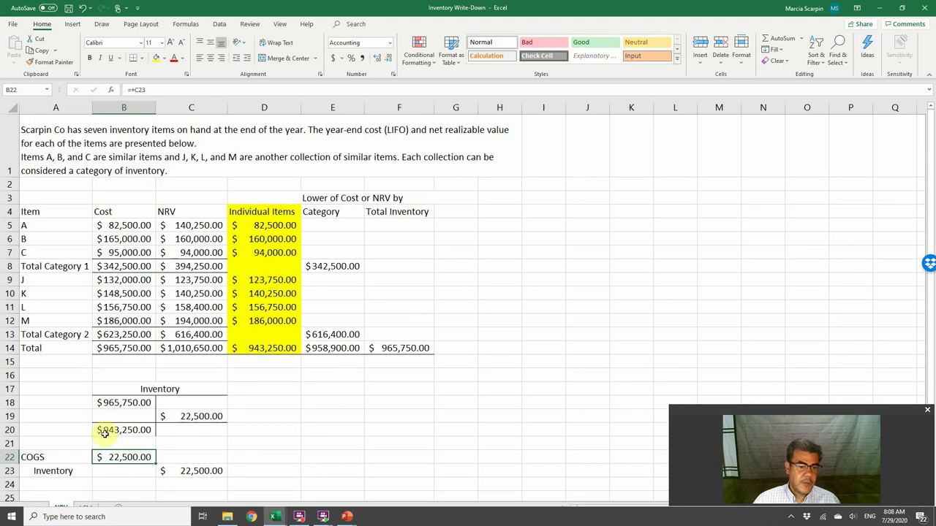
# On the LCM sheet, examine the Selling Price, NRV and Normal Profit Margin columns, tracing the NRV amounts back to the NRV sheet
pyautogui.click(119, 456)
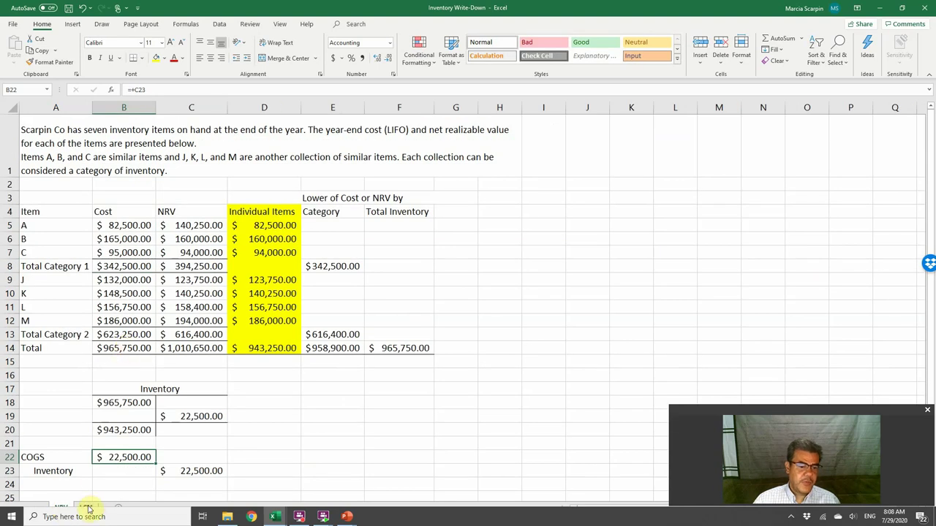
pyautogui.click(86, 507)
pyautogui.moveTo(192, 182); pyautogui.dragTo(202, 263)
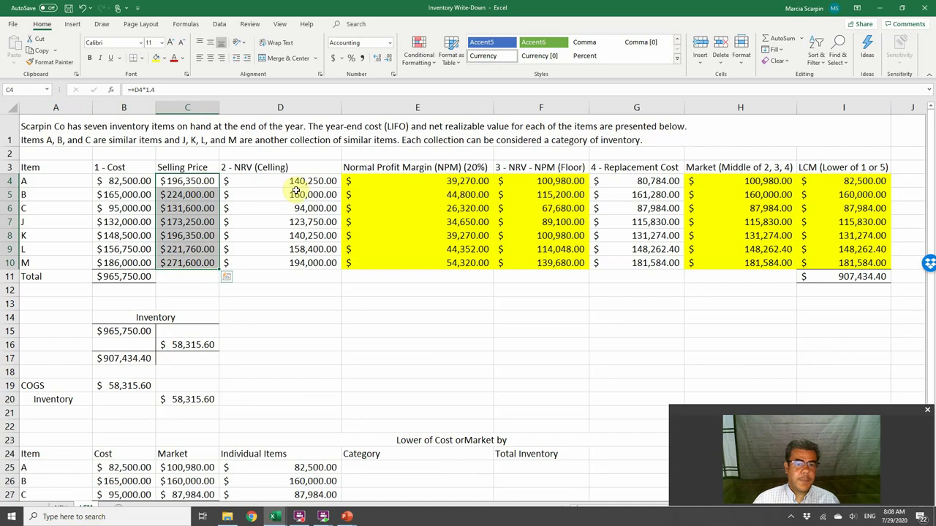
pyautogui.moveTo(296, 183); pyautogui.dragTo(292, 267)
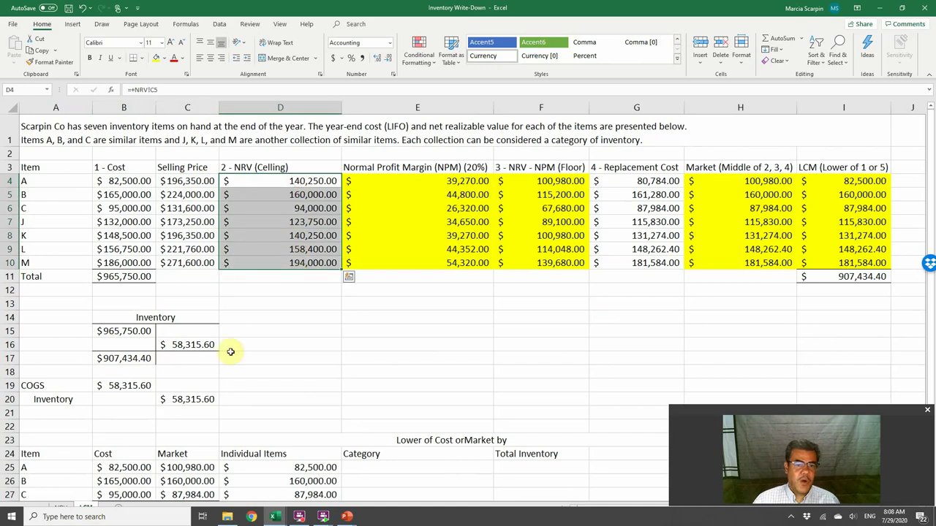
pyautogui.click(71, 507)
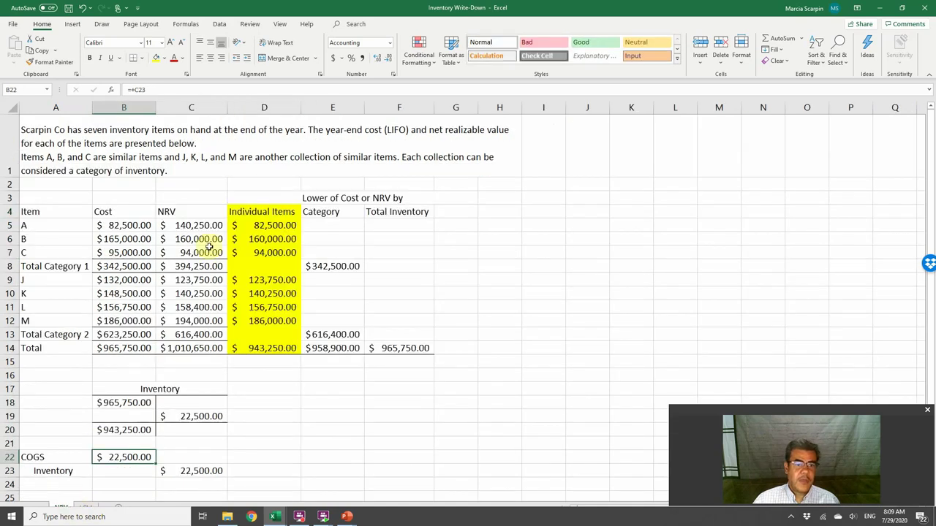
pyautogui.click(89, 507)
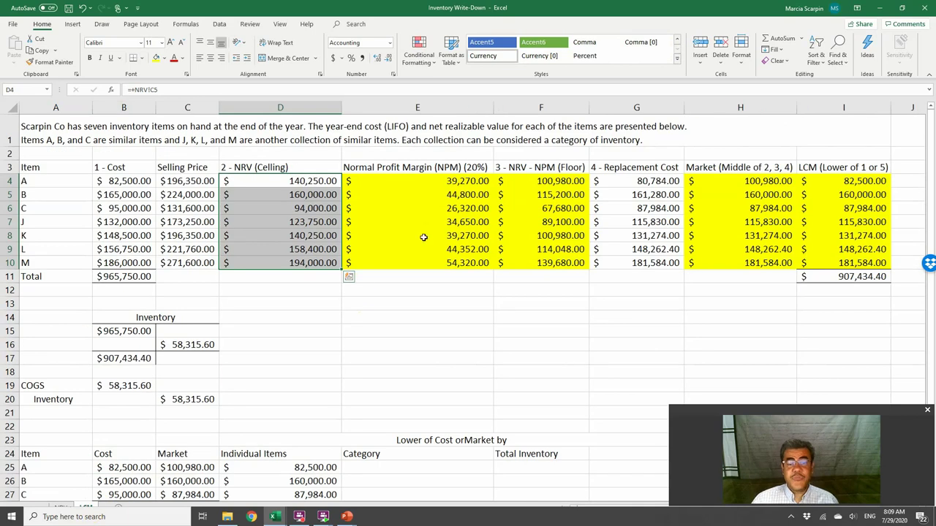
pyautogui.click(451, 181)
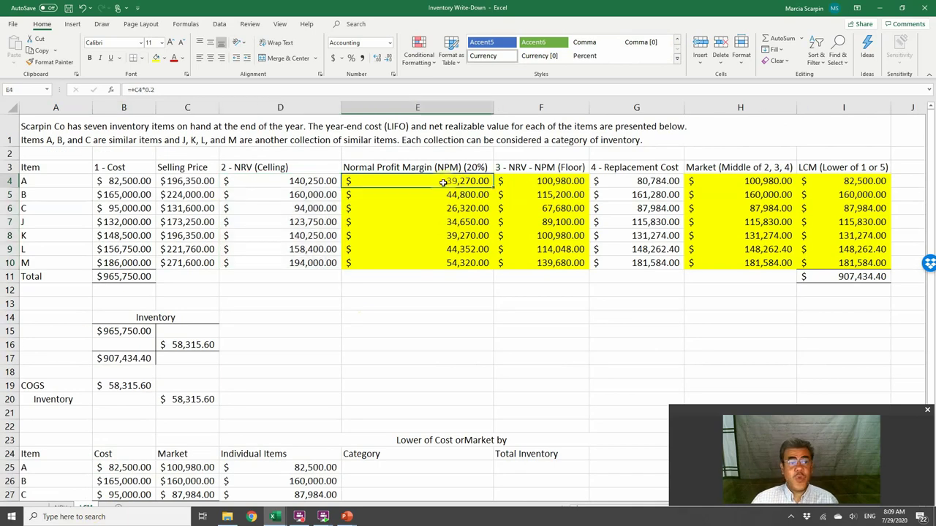
pyautogui.click(188, 180)
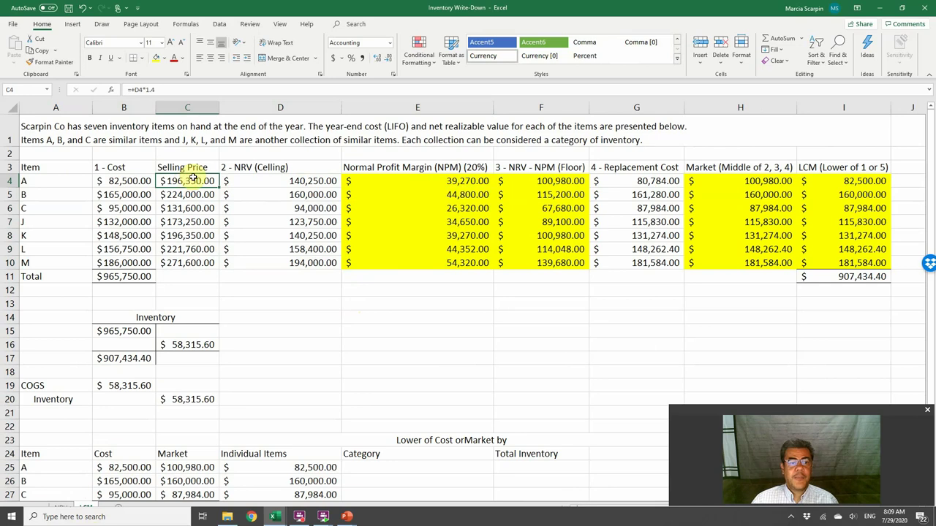
pyautogui.moveTo(193, 179); pyautogui.dragTo(195, 258)
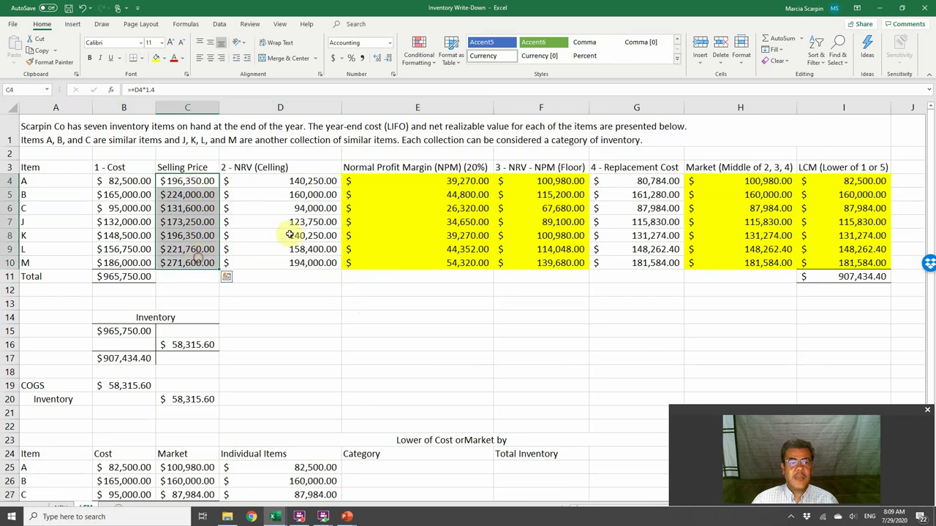
# Clear the Normal Profit Margin amounts in E4:E10
pyautogui.click(404, 176)
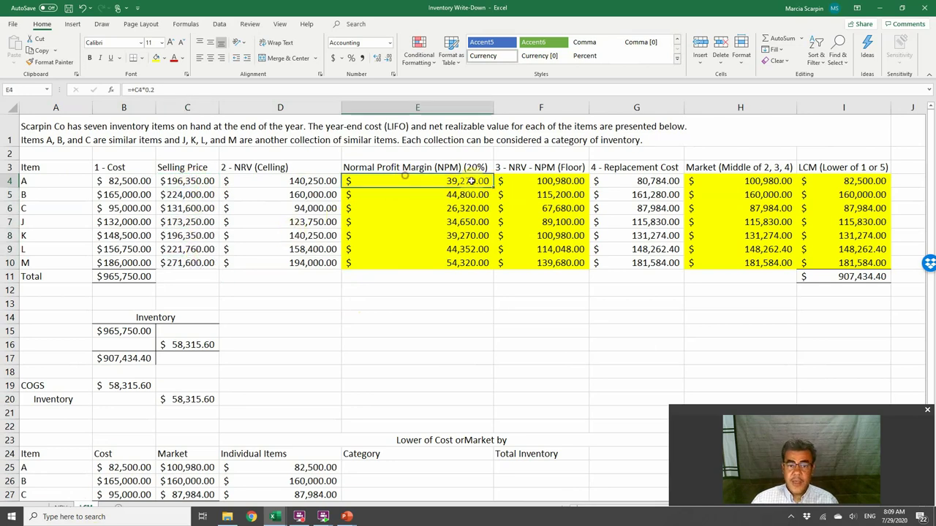
pyautogui.hotkey('shift', 'Down')
pyautogui.hotkey('shift', 'Down')
pyautogui.hotkey('shift', 'Down')
pyautogui.hotkey('shift', 'Down')
pyautogui.hotkey('shift', 'Down')
pyautogui.hotkey('shift', 'Down')
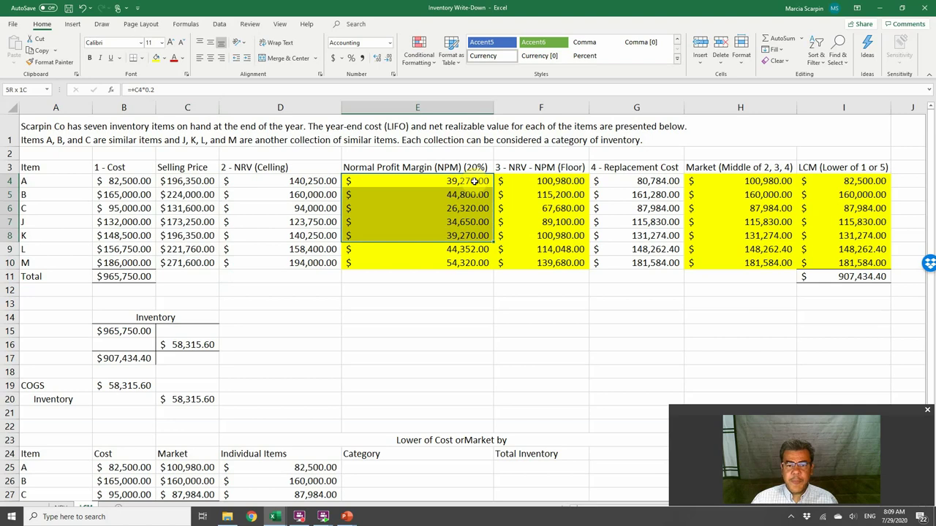
pyautogui.press('Delete')
# Calculate item A's normal profit margin in E4 from its selling price with +C4*20%
pyautogui.click(474, 181)
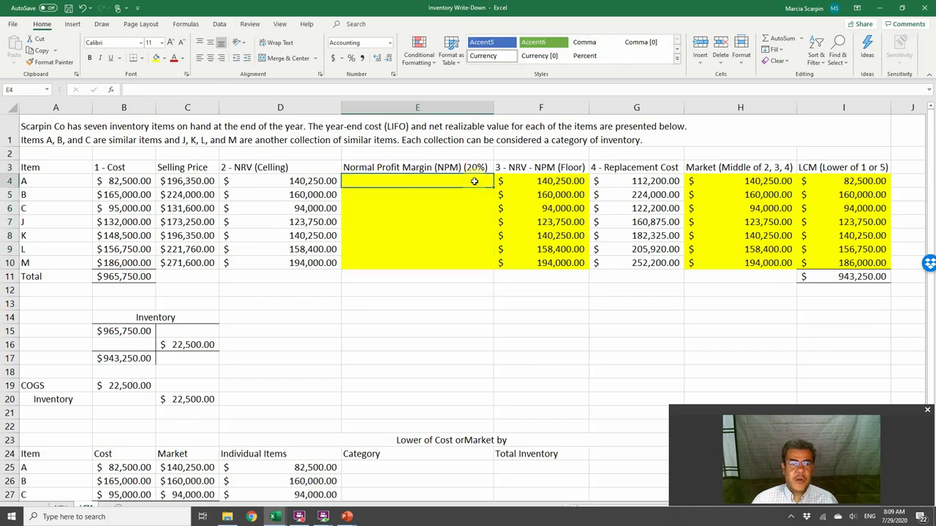
pyautogui.click(189, 182)
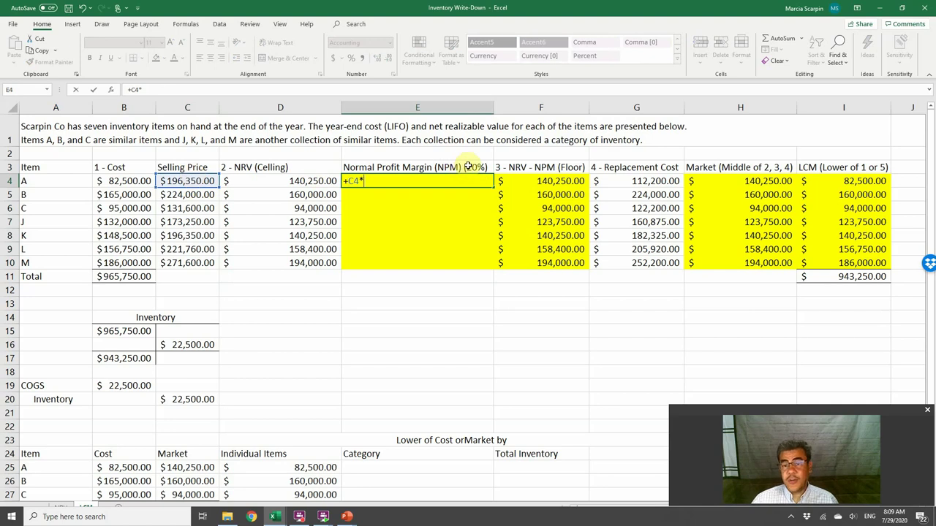
pyautogui.write('%')
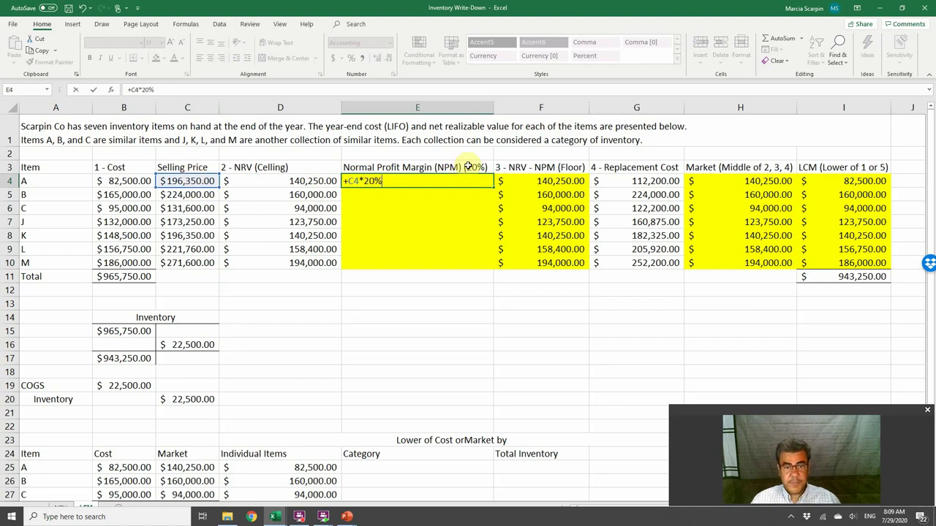
pyautogui.hotkey('ctrl', 'Return')
# Copy the normal profit margin formula from E4 down through E10 for the remaining items
pyautogui.hotkey('ctrl', 'c')
pyautogui.hotkey('shift', 'Down')
pyautogui.hotkey('shift', 'Down')
pyautogui.hotkey('shift', 'Down')
pyautogui.hotkey('shift', 'Down')
pyautogui.hotkey('shift', 'Down')
pyautogui.hotkey('shift', 'Down')
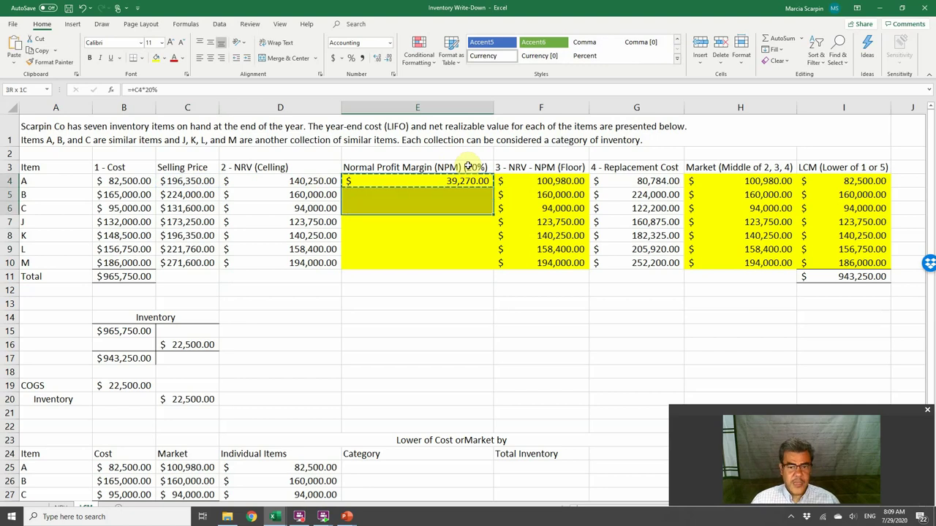
pyautogui.hotkey('ctrl', 'v')
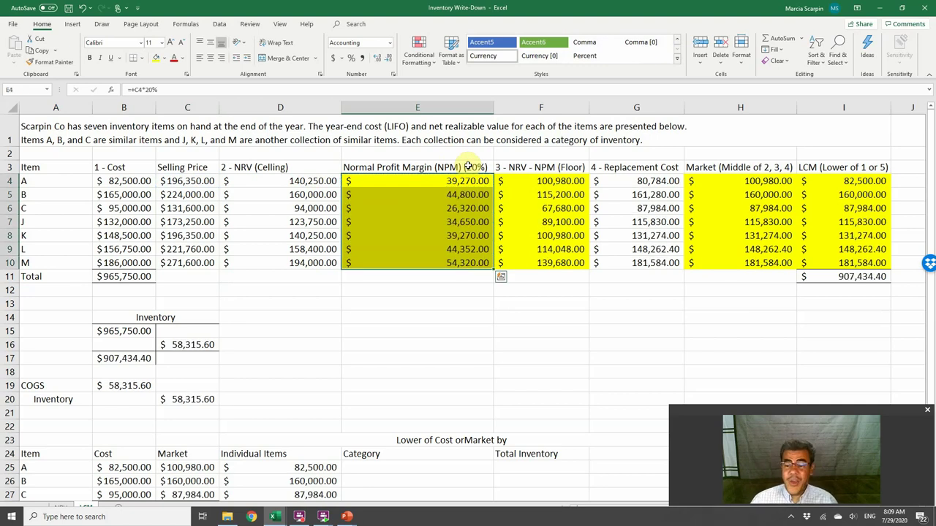
# Clear the NRV - NPM (Floor) amounts in F4:F10
pyautogui.press('Right')
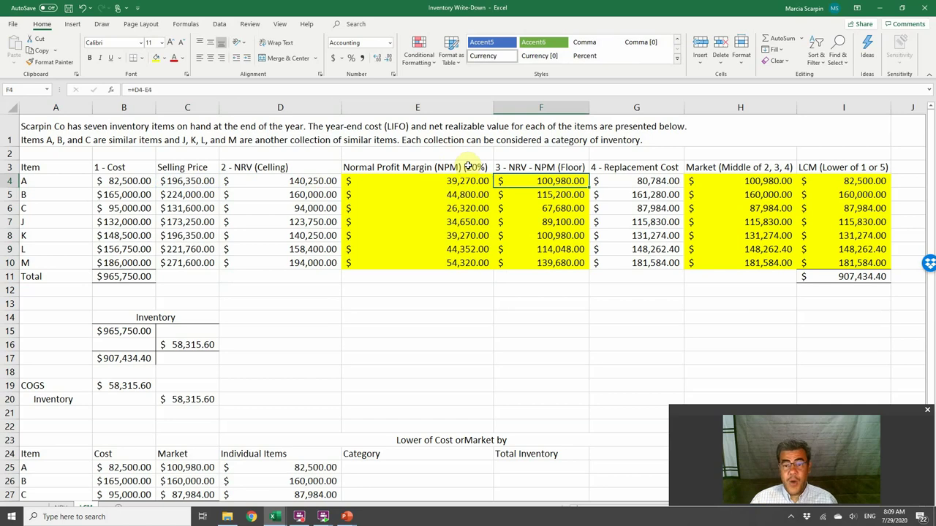
pyautogui.hotkey('shift', 'Down')
pyautogui.hotkey('shift', 'Down')
pyautogui.hotkey('shift', 'Down')
pyautogui.hotkey('shift', 'Down')
pyautogui.hotkey('shift', 'Down')
pyautogui.hotkey('shift', 'Down')
pyautogui.press('Delete')
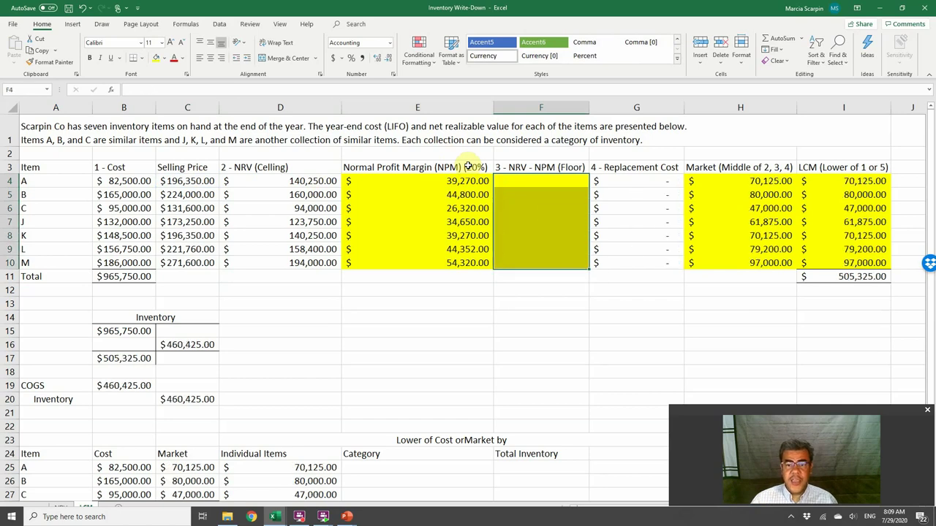
# Calculate item A's floor in F4 by subtracting the profit margin from NRV with +D4-E4
pyautogui.write('+')
pyautogui.press('Left')
pyautogui.press('Left')
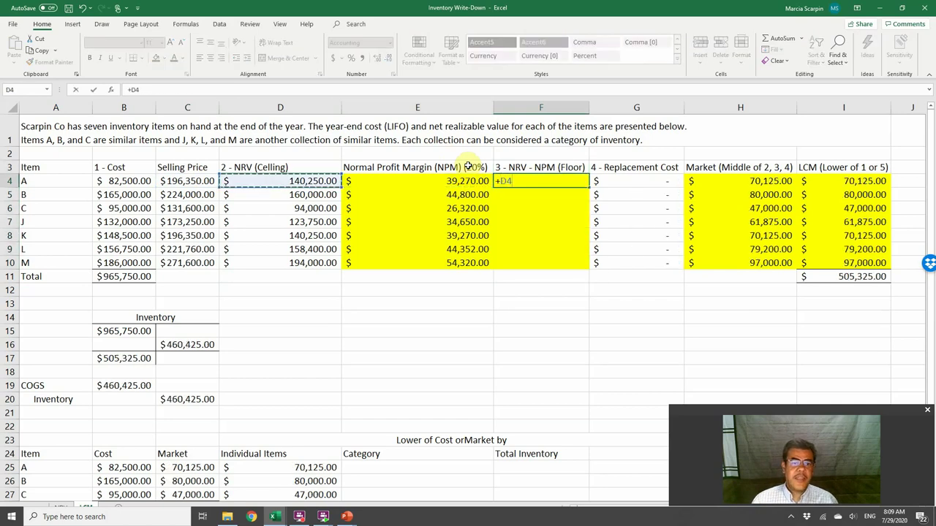
pyautogui.write('-')
pyautogui.press('Left')
pyautogui.press('Return')
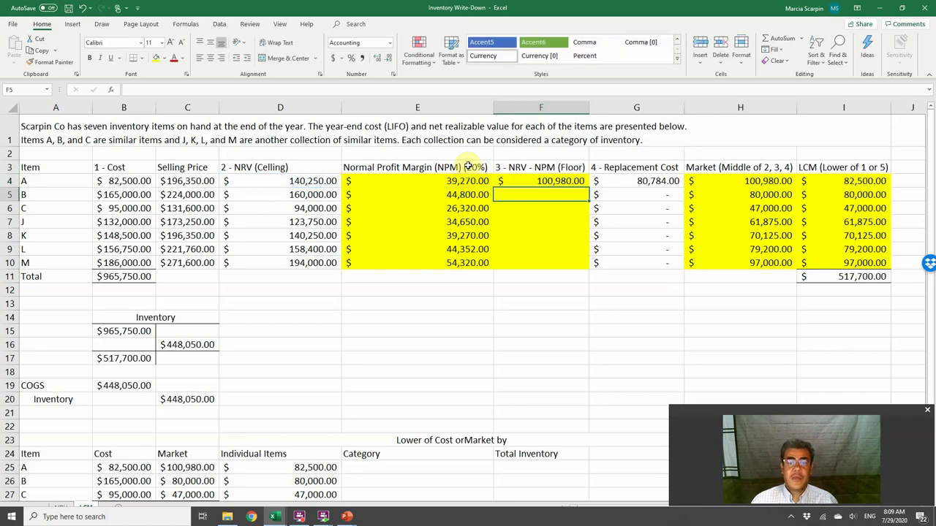
# Change the Normal Profit Margin heading in E3 to 30% and the formula in E4 to +C4*30%
pyautogui.click(468, 167)
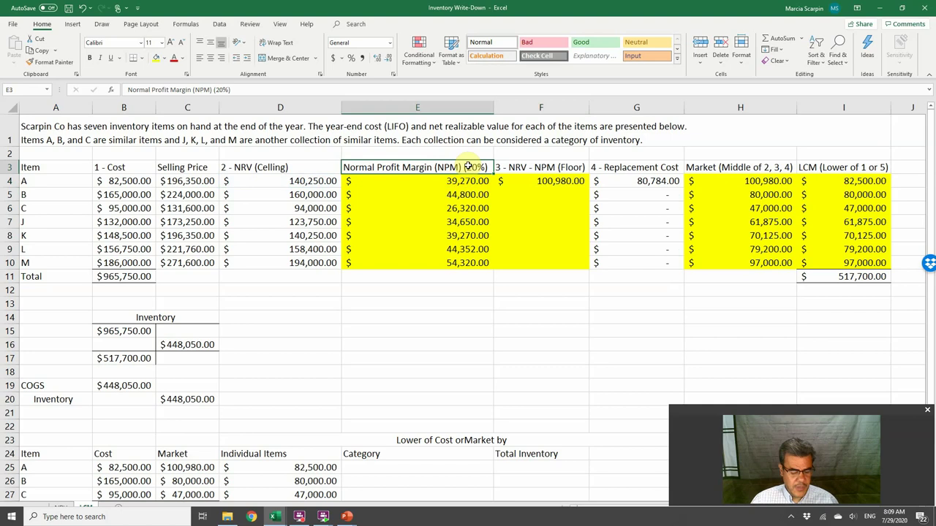
pyautogui.doubleClick(468, 167)
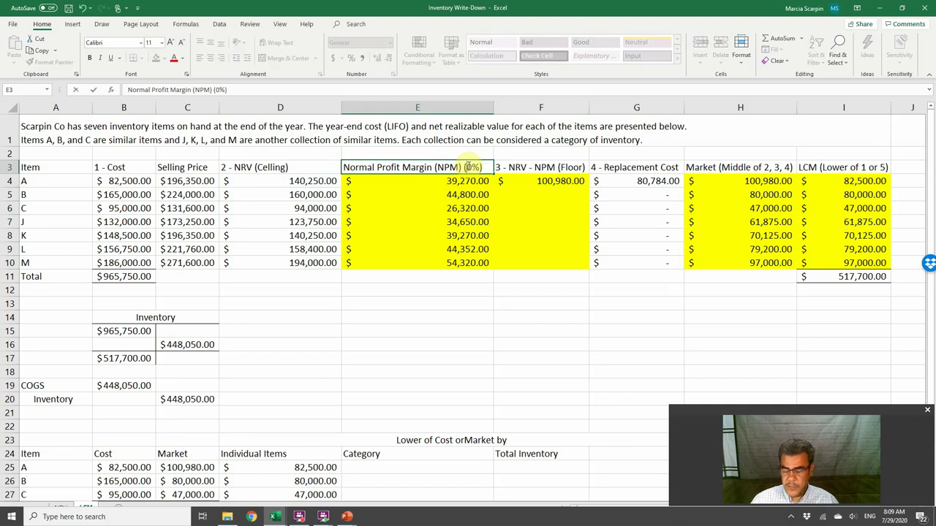
pyautogui.press('Return')
pyautogui.write('=+C4*20%')
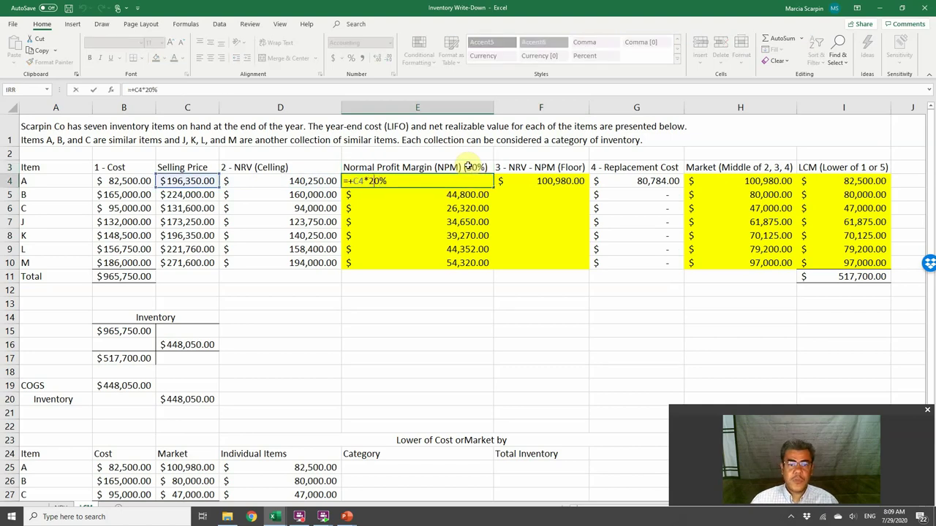
pyautogui.press('Return')
pyautogui.press('Up')
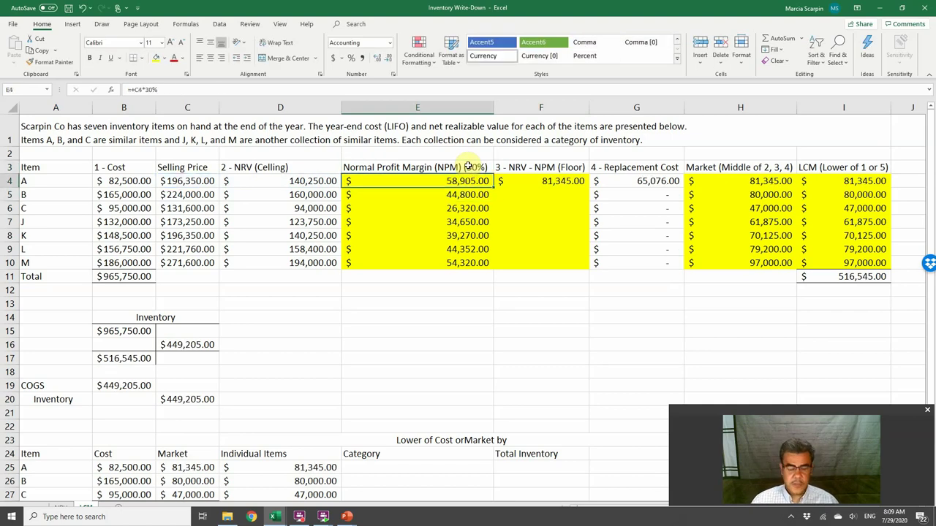
# Fill the 30% profit margin formula from E4 down through E10
pyautogui.hotkey('ctrl', 'c')
pyautogui.hotkey('shift', 'Down')
pyautogui.hotkey('shift', 'Down')
pyautogui.hotkey('shift', 'Down')
pyautogui.hotkey('shift', 'Down')
pyautogui.hotkey('shift', 'Down')
pyautogui.hotkey('shift', 'Down')
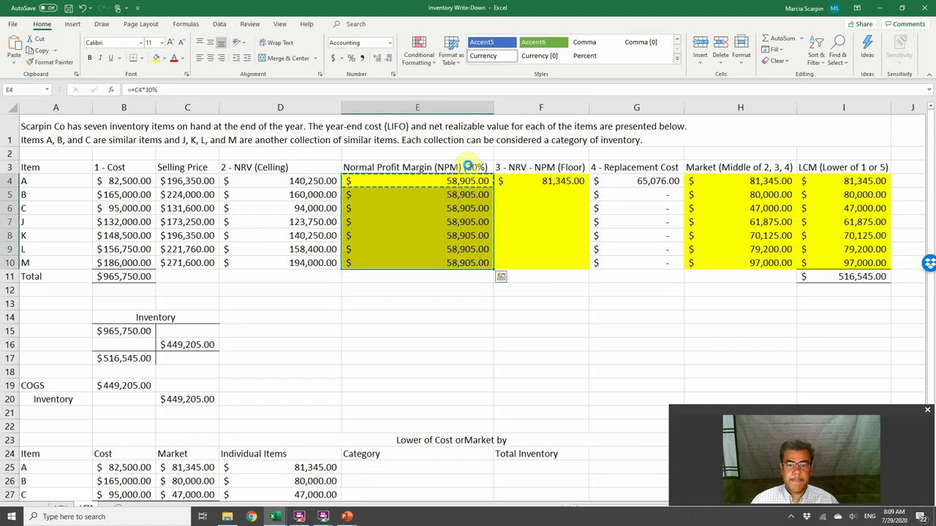
pyautogui.press('Return')
pyautogui.press('Right')
pyautogui.press('Right')
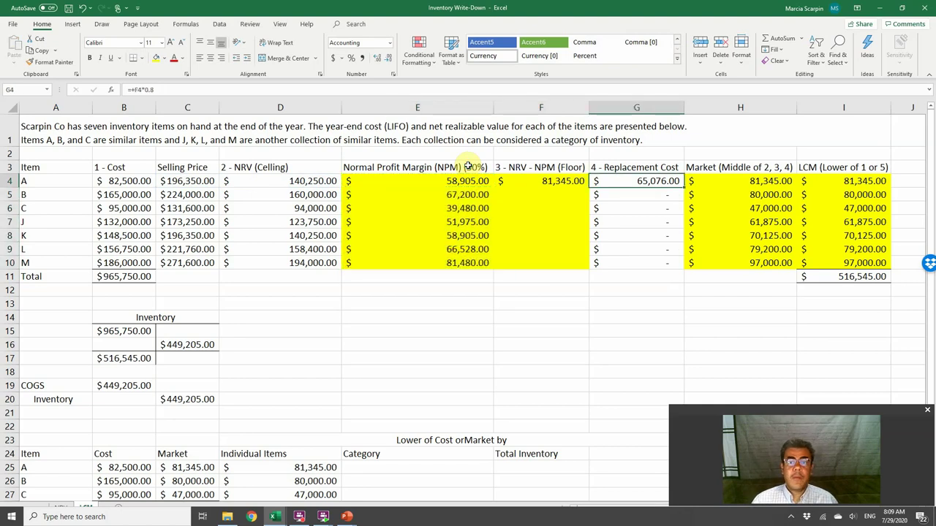
pyautogui.write('+')
pyautogui.press('Left')
pyautogui.write('*1')
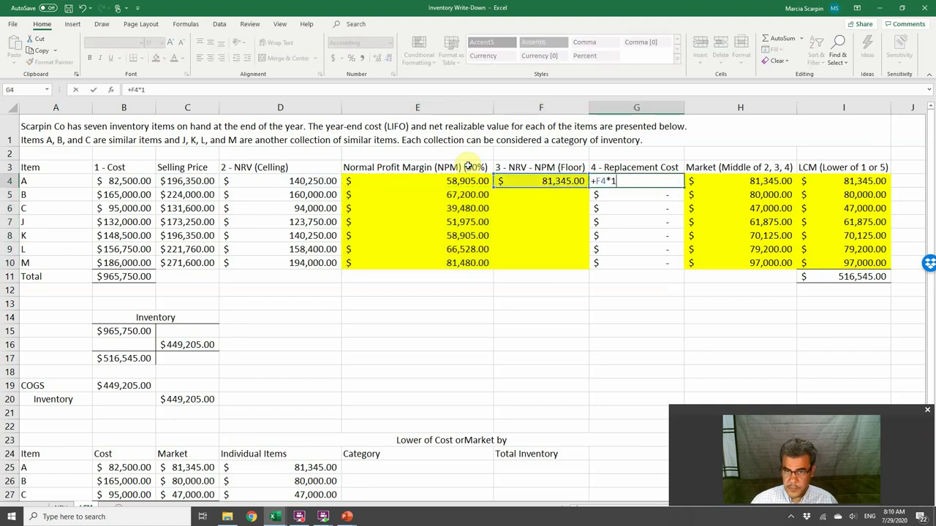
pyautogui.write('8')
pyautogui.press('Return')
# Copy the floor formula from F4 down through F10 for the remaining items
pyautogui.press('Left')
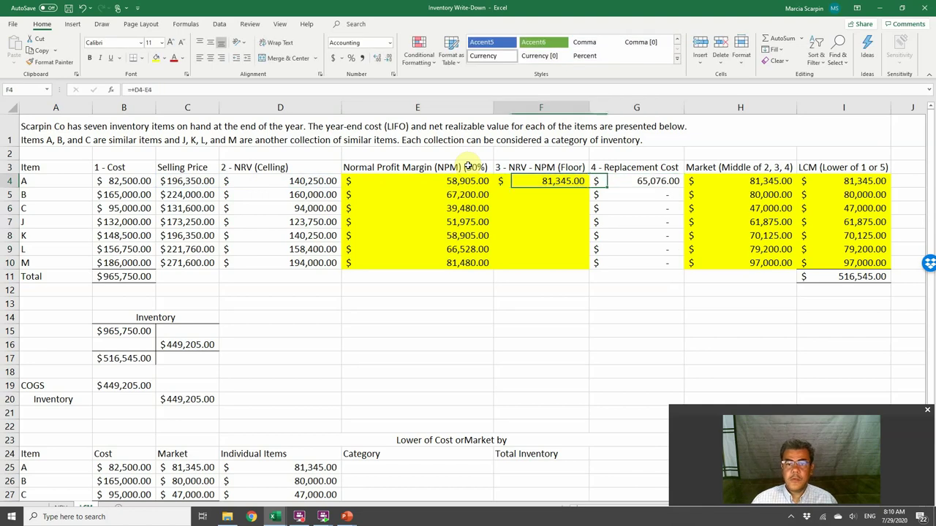
pyautogui.hotkey('ctrl', 'c')
pyautogui.hotkey('shift', 'Down')
pyautogui.hotkey('shift', 'Down')
pyautogui.hotkey('shift', 'Down')
pyautogui.hotkey('shift', 'Down')
pyautogui.hotkey('shift', 'Down')
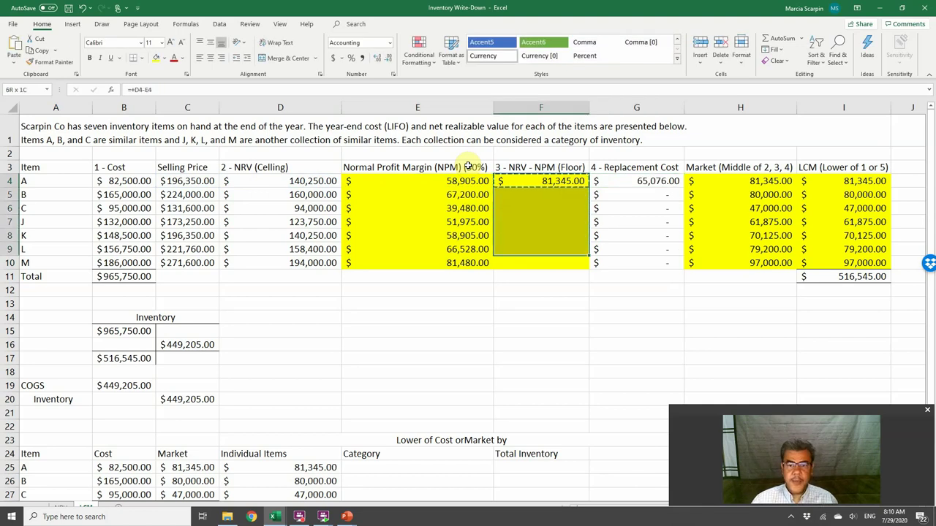
pyautogui.hotkey('shift', 'Down')
pyautogui.hotkey('ctrl', 'v')
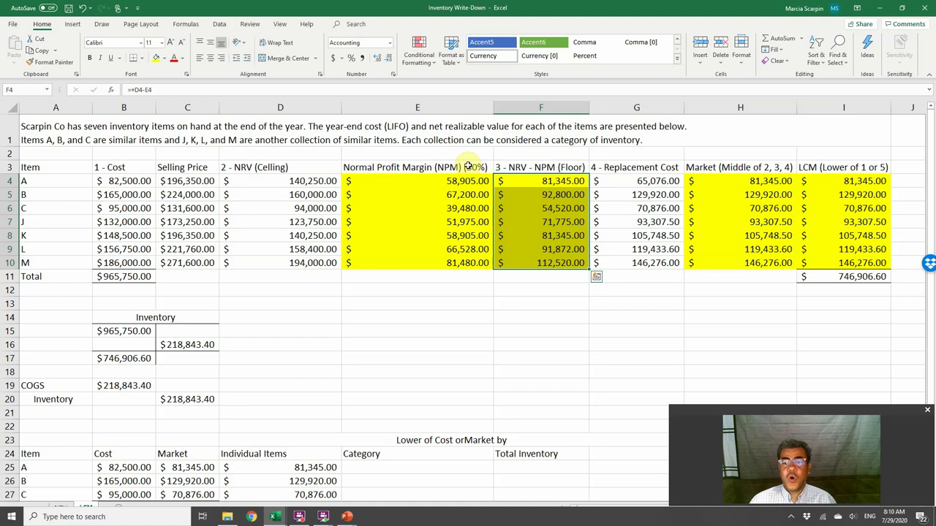
# Replace the Replacement Cost formulas in G4:G10 with their plain values and return to G4
pyautogui.press('Right')
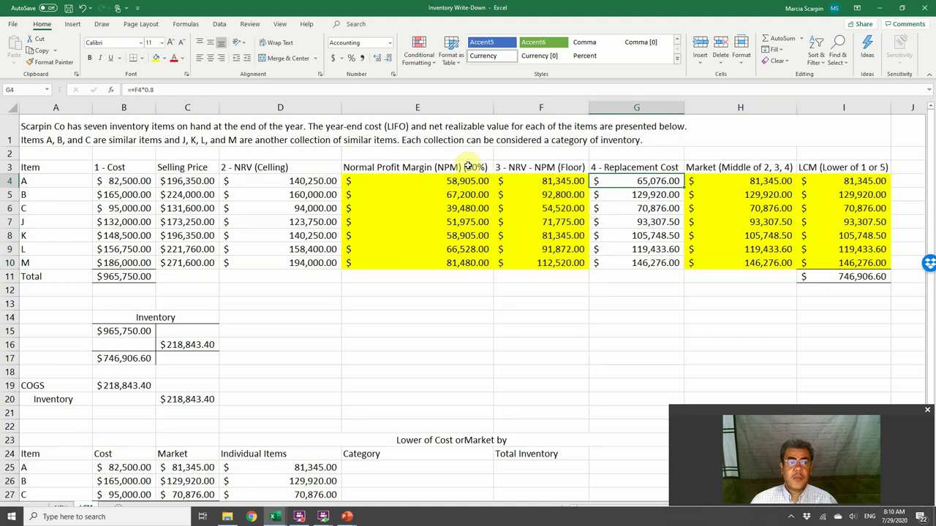
pyautogui.hotkey('ctrl', 'c')
pyautogui.hotkey('shift', 'Down')
pyautogui.hotkey('shift', 'Down')
pyautogui.hotkey('shift', 'Down')
pyautogui.hotkey('shift', 'Down')
pyautogui.hotkey('shift', 'Down')
pyautogui.hotkey('shift', 'Down')
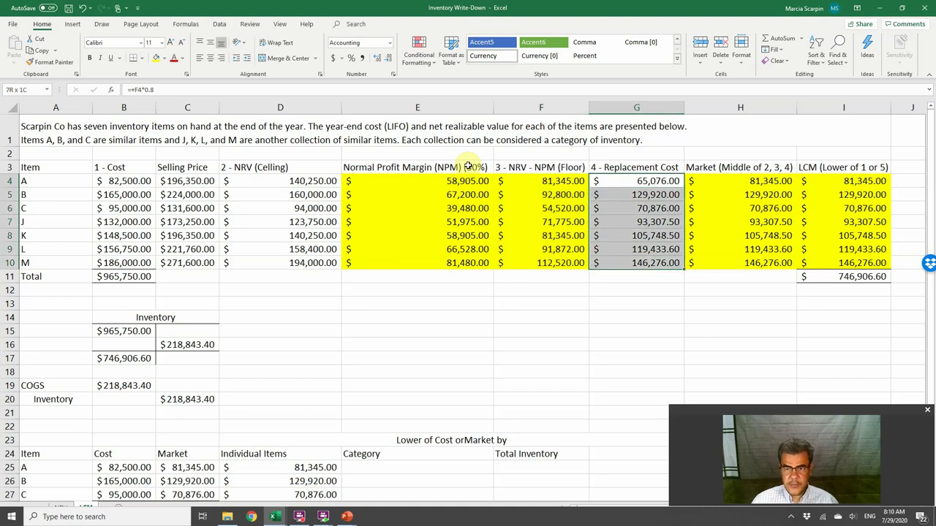
pyautogui.hotkey('ctrl', 'v')
pyautogui.rightClick(636, 223)
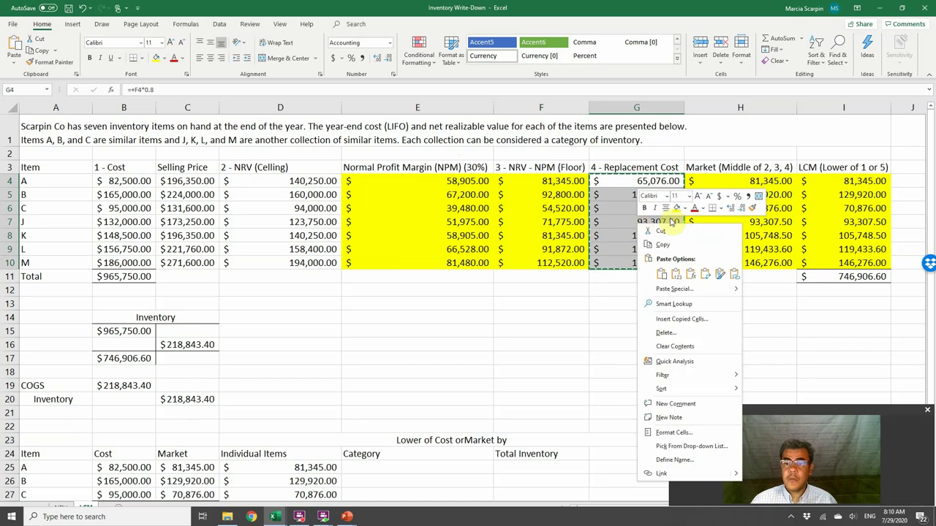
pyautogui.click(688, 275)
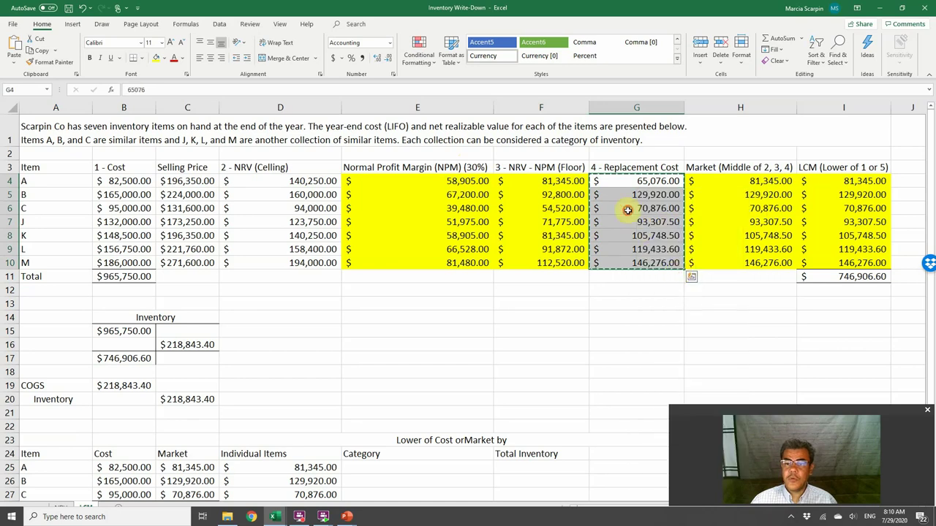
pyautogui.click(627, 210)
pyautogui.press('Escape')
pyautogui.press('Up')
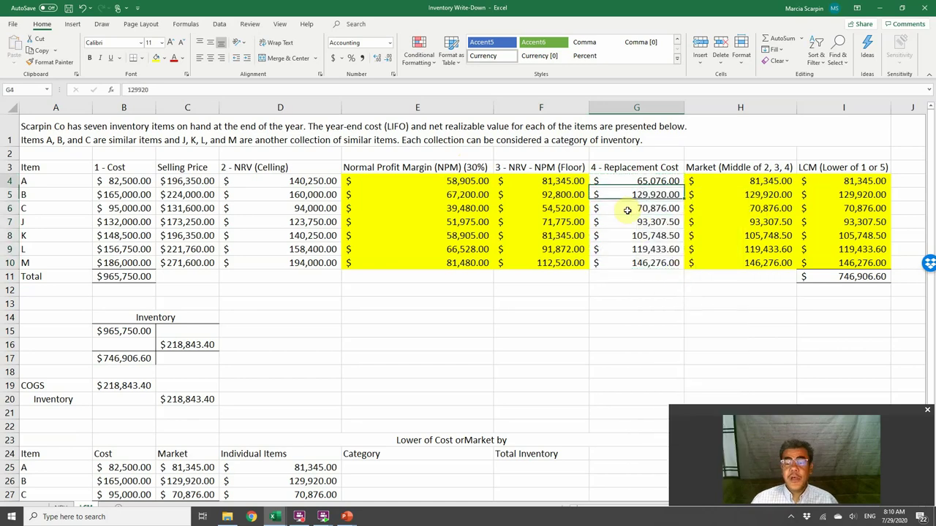
pyautogui.press('Up')
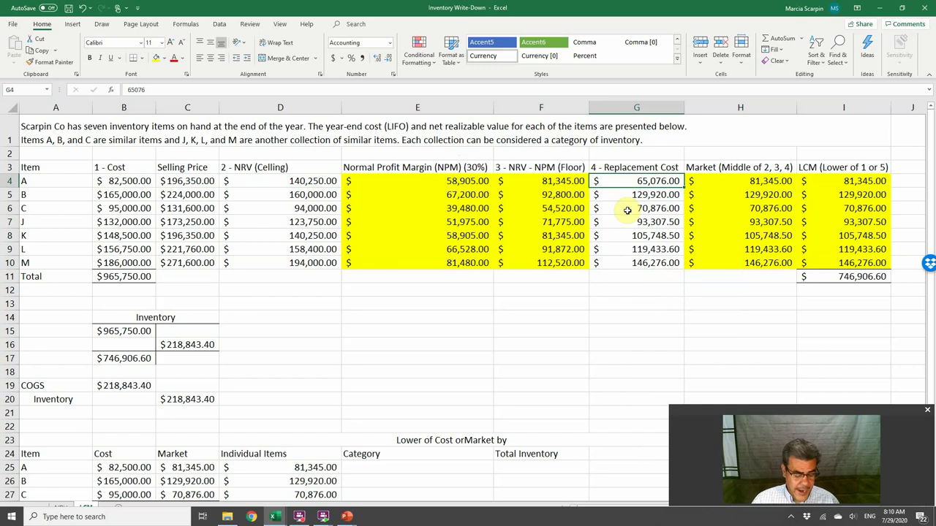
pyautogui.hotkey('alt', 'Tab')
pyautogui.hotkey('alt', 'Tab')
pyautogui.hotkey('alt', 'Tab')
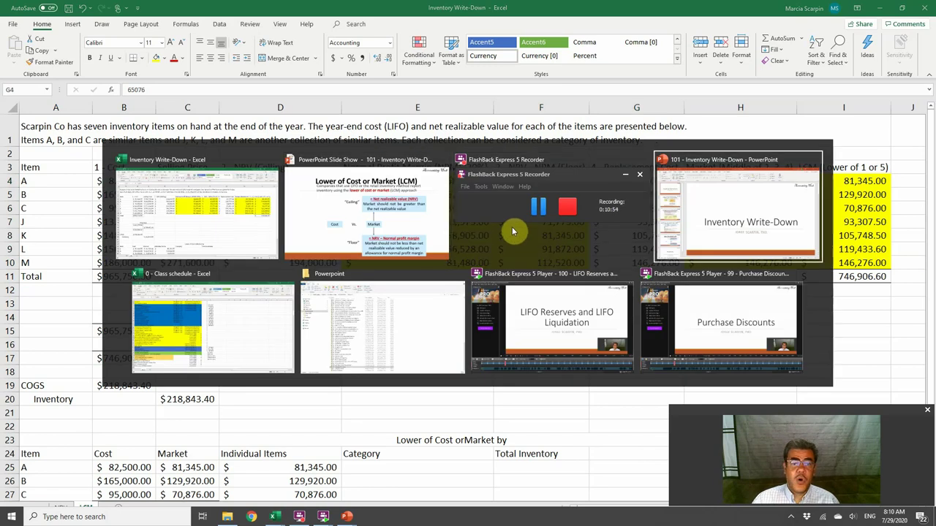
pyautogui.hotkey('alt', 'Tab')
pyautogui.hotkey('alt', 'Tab')
pyautogui.hotkey('alt', 'Tab')
pyautogui.hotkey('alt', 'Tab')
pyautogui.hotkey('alt', 'Tab')
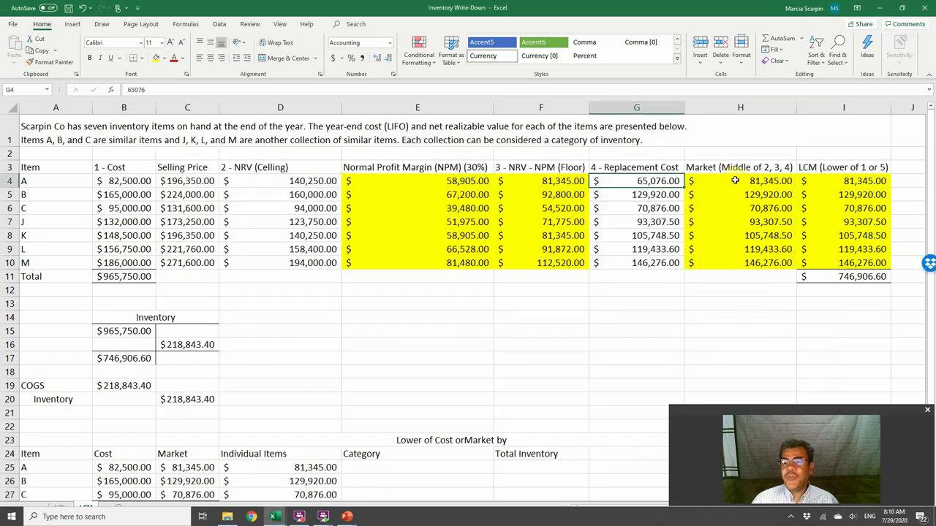
# Clear the Market (Middle of 2, 3, 4) formulas in H4:H10
pyautogui.moveTo(734, 181); pyautogui.dragTo(741, 259)
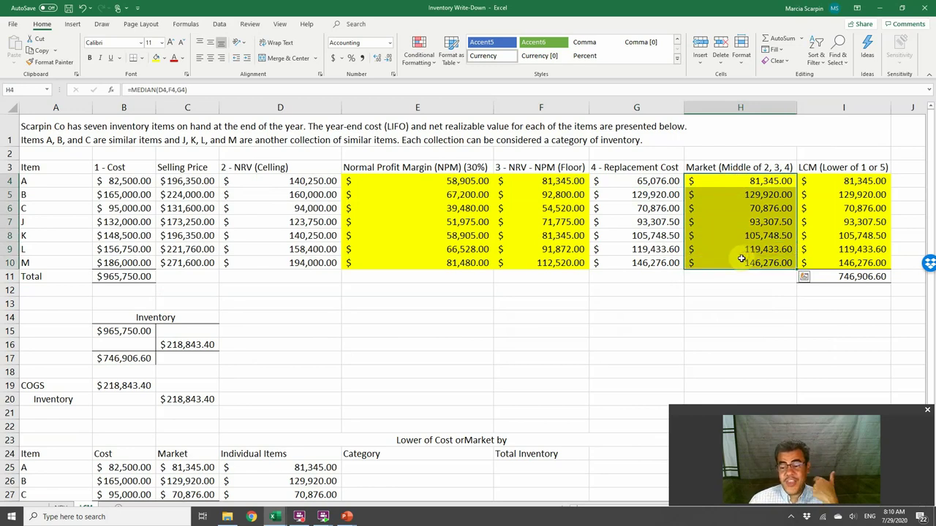
pyautogui.press('Delete')
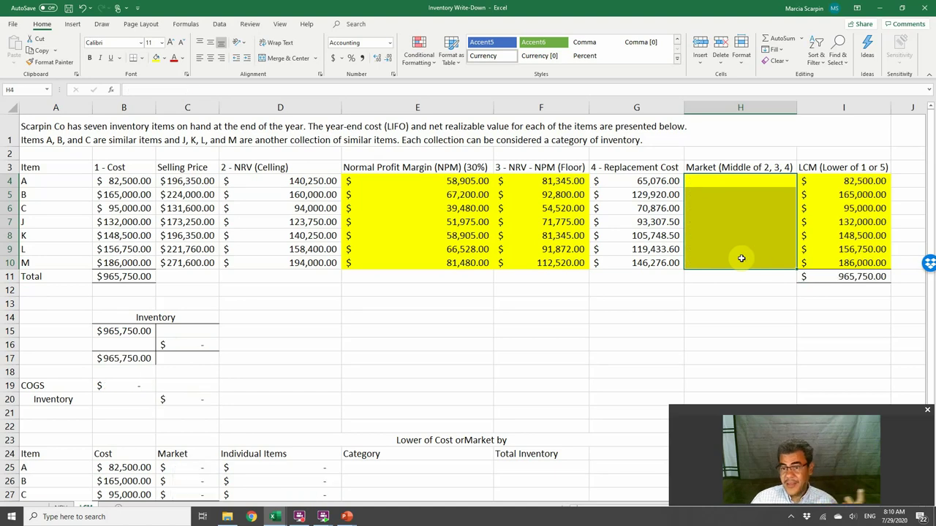
pyautogui.press('Down')
pyautogui.press('Down')
pyautogui.press('Down')
pyautogui.press('Down')
pyautogui.press('Down')
pyautogui.press('Down')
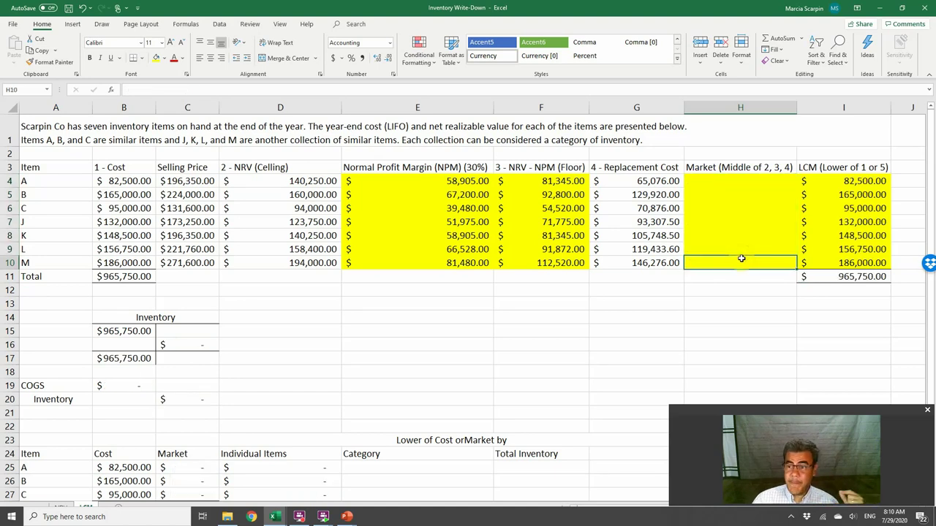
pyautogui.press('Up')
pyautogui.press('Up')
pyautogui.press('Up')
pyautogui.press('Up')
pyautogui.press('Up')
pyautogui.press('Up')
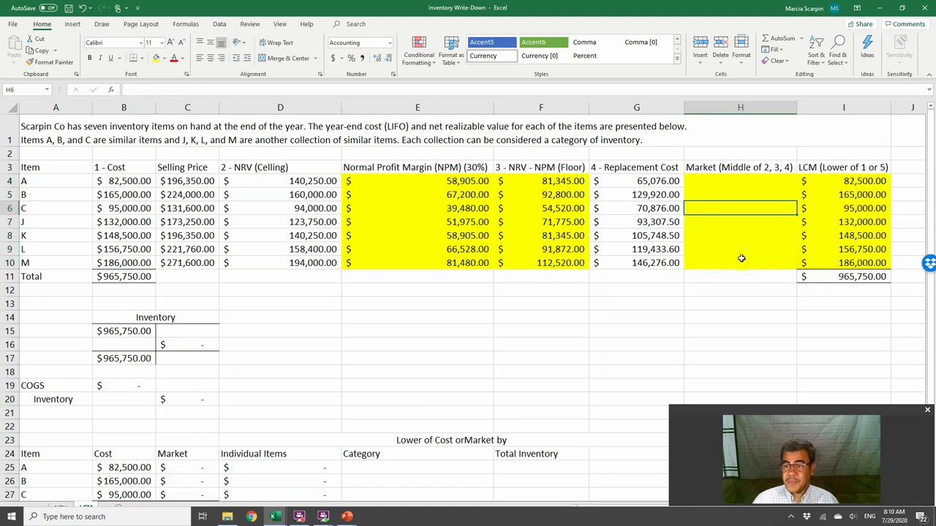
# Clear the LCM (Lower of 1 or 5) formulas in I4:I10
pyautogui.press('Right')
pyautogui.hotkey('shift', 'Down')
pyautogui.hotkey('shift', 'Down')
pyautogui.hotkey('shift', 'Down')
pyautogui.hotkey('shift', 'Down')
pyautogui.hotkey('shift', 'Down')
pyautogui.hotkey('shift', 'Down')
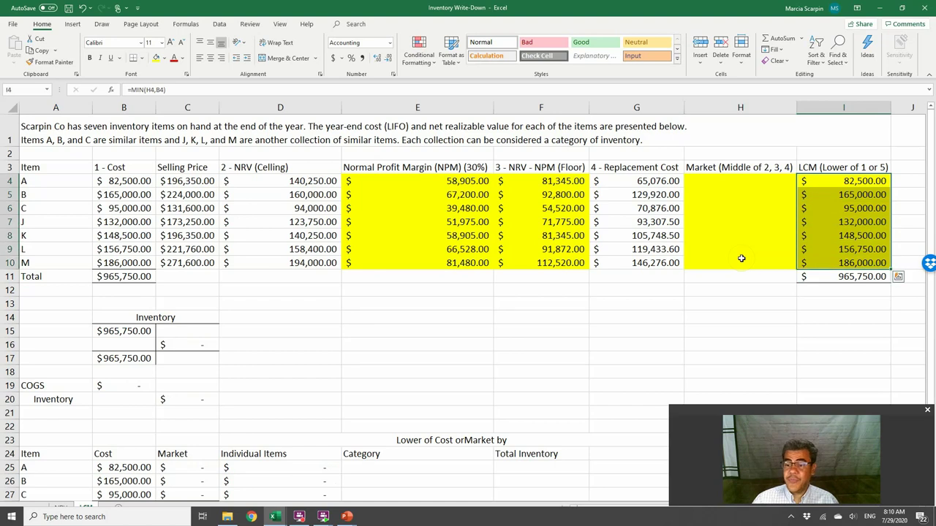
pyautogui.press('Delete')
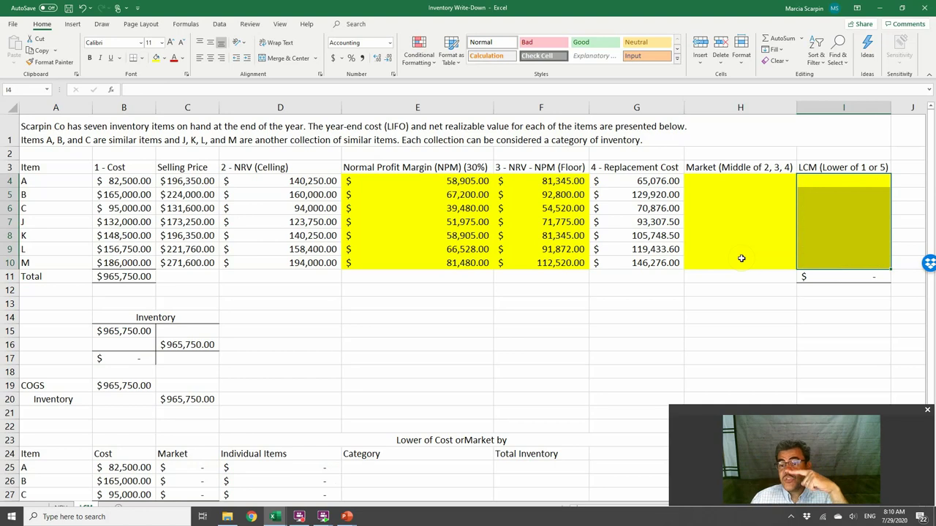
# Enter =MEDIAN(D4,F4,G4) in H4 to take item A's market value from the ceiling, floor and replacement cost
pyautogui.press('Left')
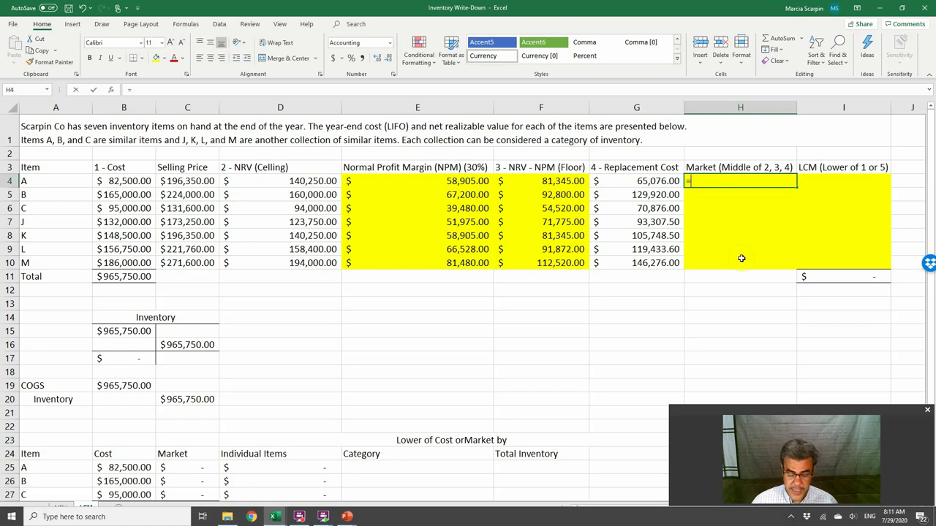
pyautogui.write('=med')
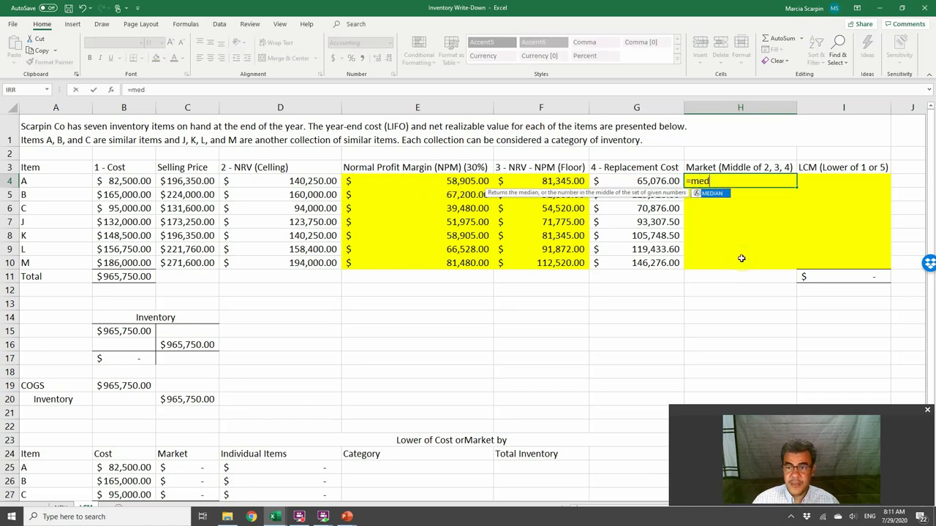
pyautogui.write('ian(')
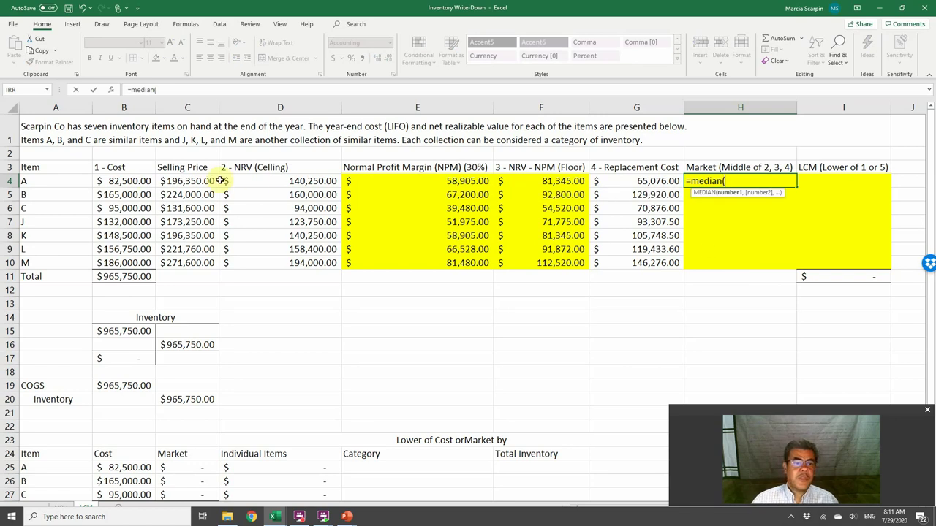
pyautogui.click(299, 179)
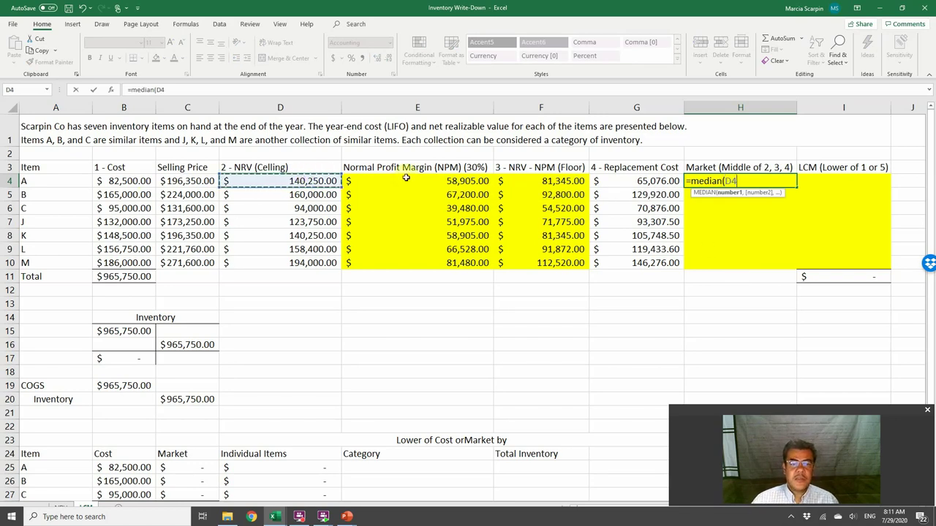
pyautogui.write(',')
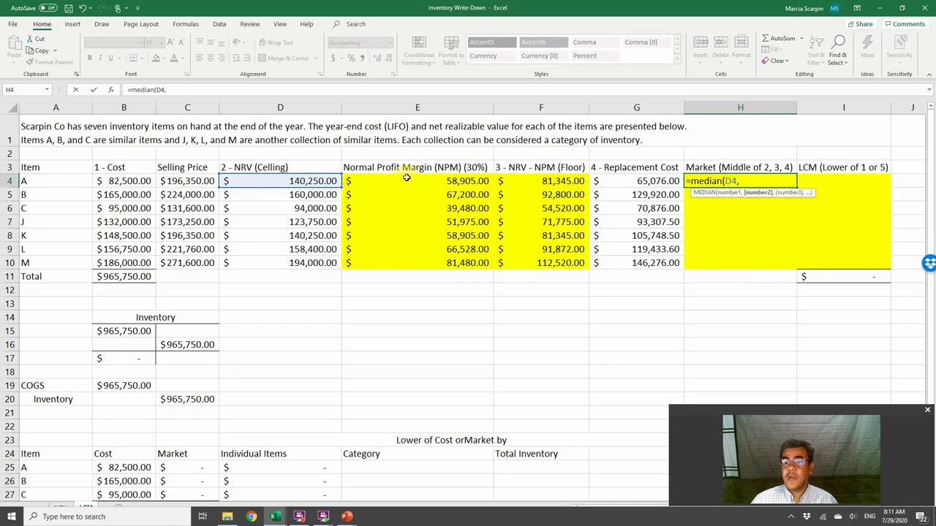
pyautogui.click(515, 180)
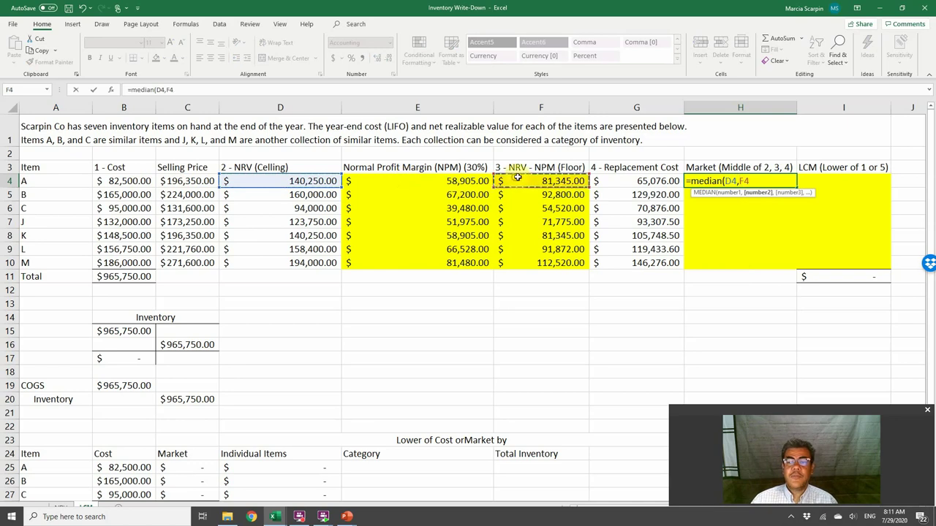
pyautogui.write(',')
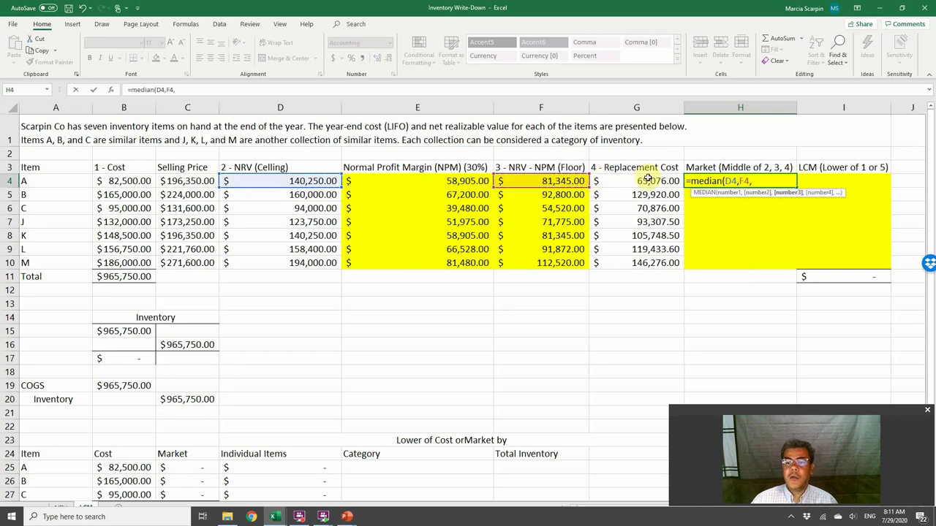
pyautogui.click(647, 181)
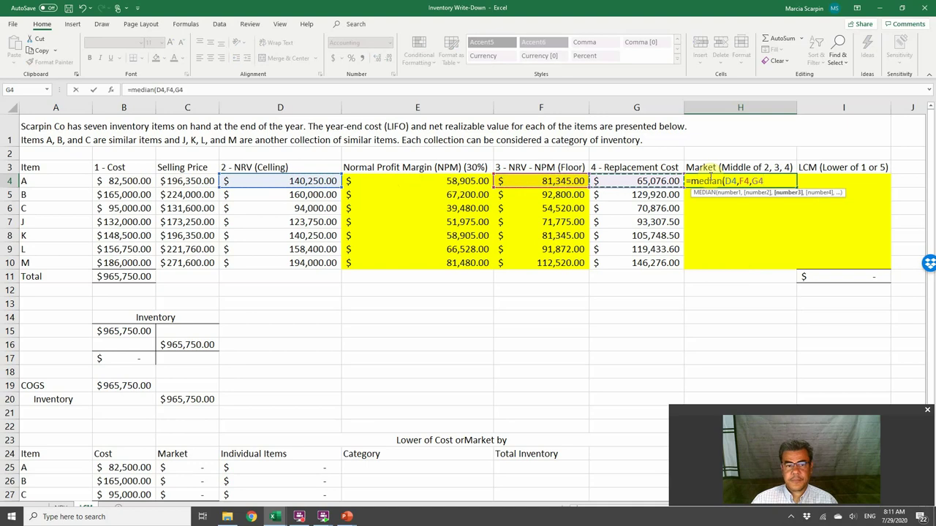
pyautogui.press('Return')
# Copy the median formula from H4 down through H10 for the remaining items
pyautogui.click(709, 176)
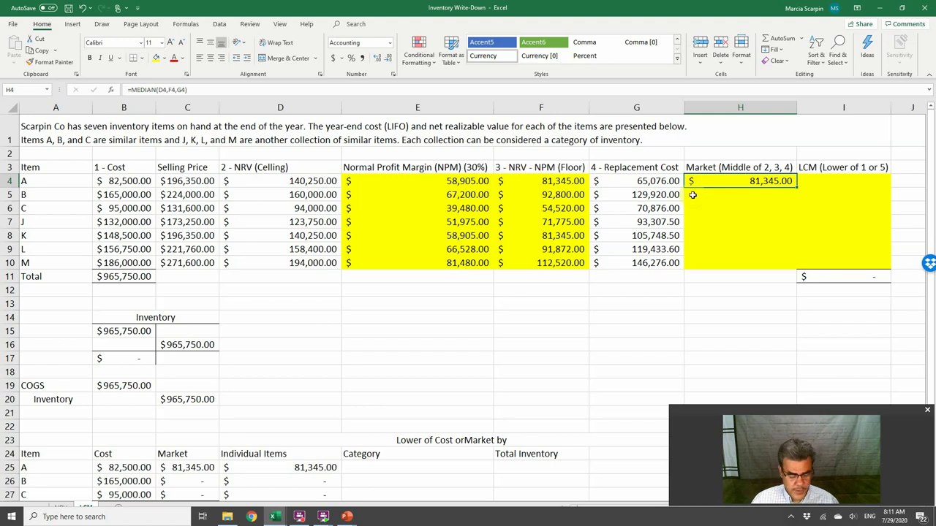
pyautogui.hotkey('ctrl', 'c')
pyautogui.press('Down')
pyautogui.hotkey('shift', 'Down')
pyautogui.hotkey('shift', 'Down')
pyautogui.hotkey('shift', 'Down')
pyautogui.hotkey('shift', 'Down')
pyautogui.hotkey('shift', 'Down')
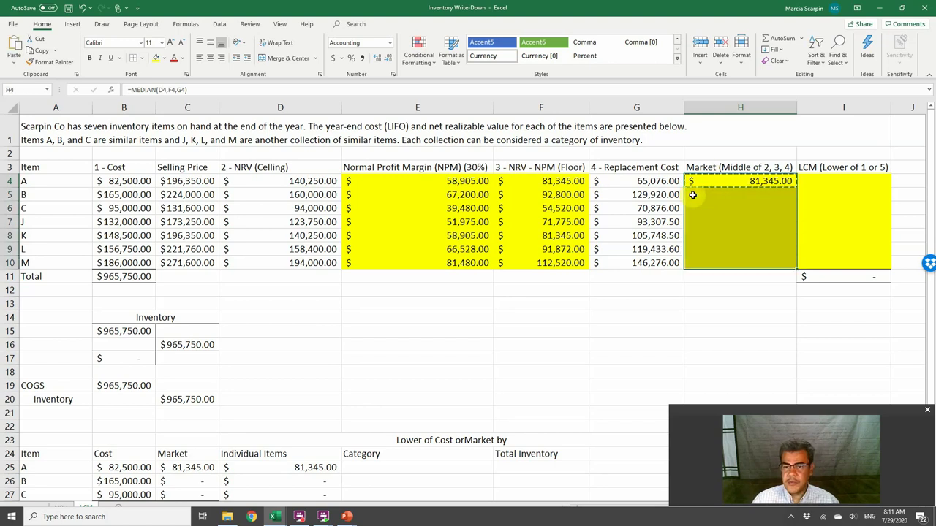
pyautogui.hotkey('ctrl', 'v')
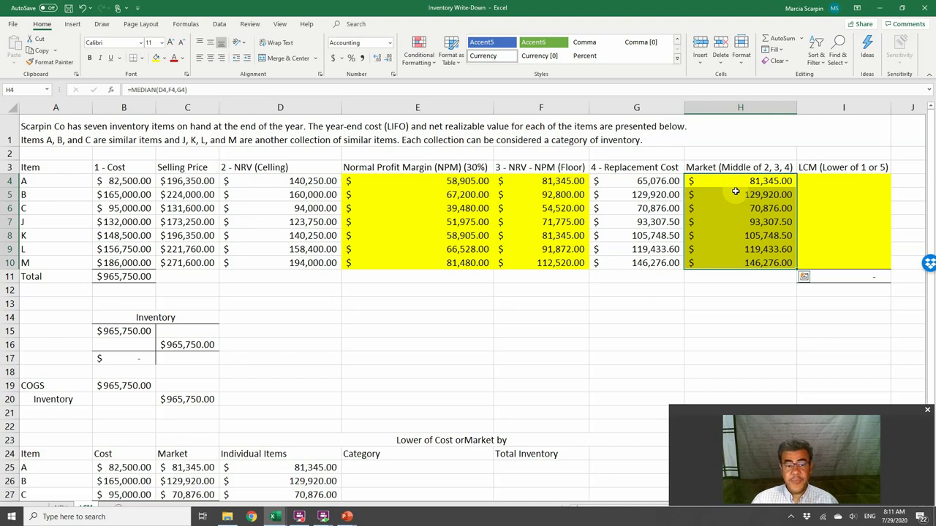
pyautogui.press('Escape')
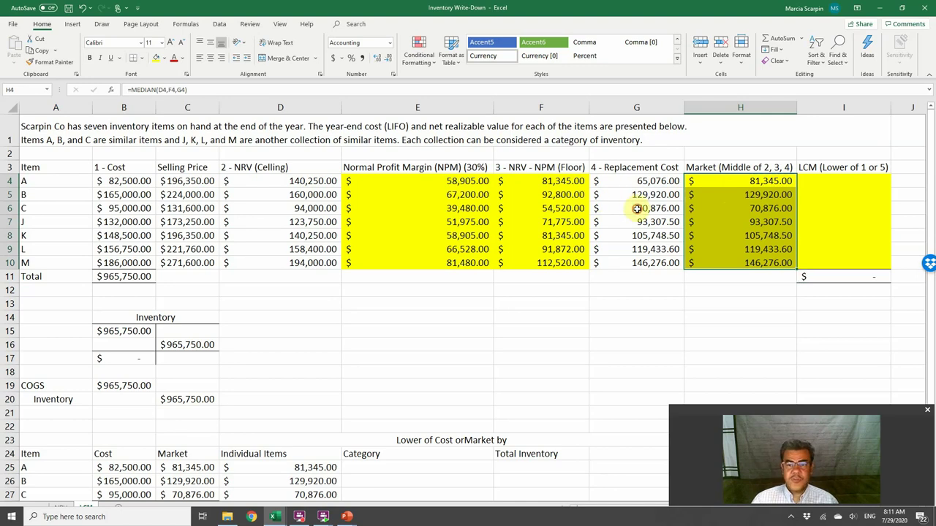
# Set item C's replacement cost in G6 to 95000 and compare its market value with the NRV ceiling
pyautogui.click(636, 209)
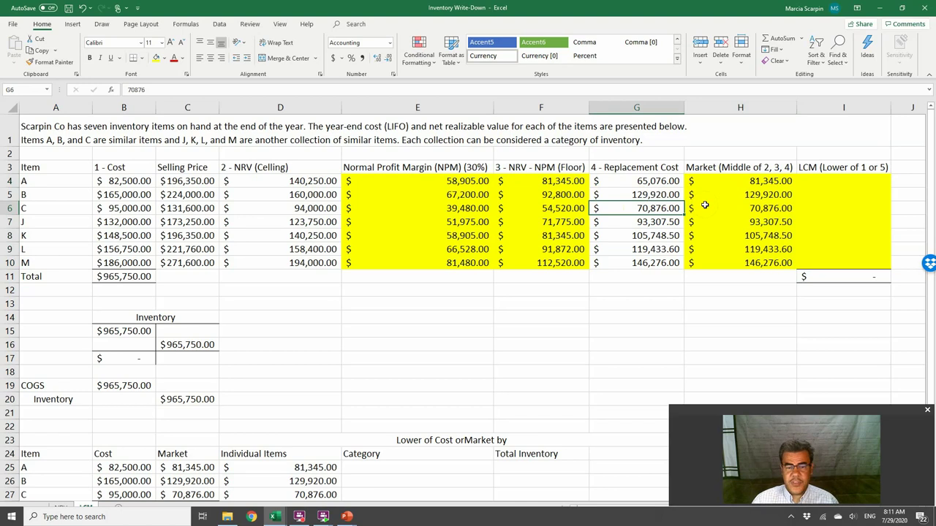
pyautogui.write('950000')
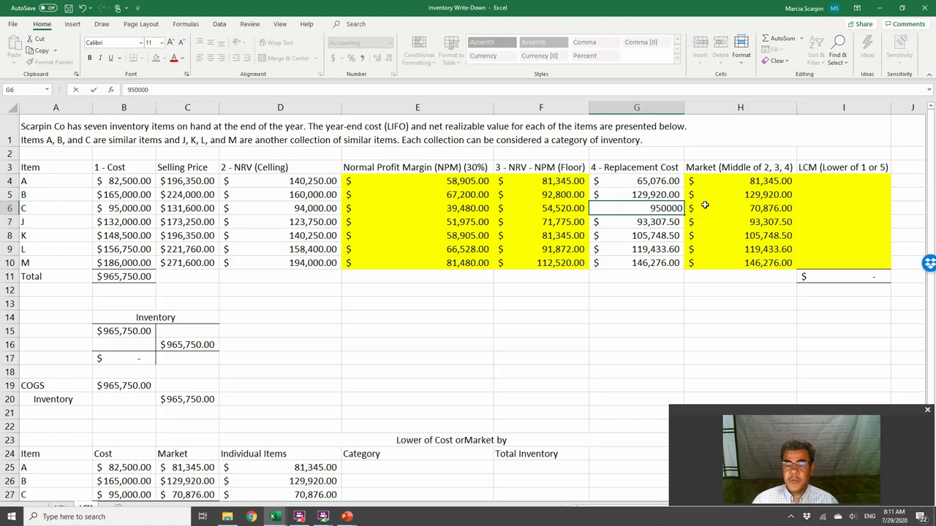
pyautogui.press('BackSpace')
pyautogui.press('Return')
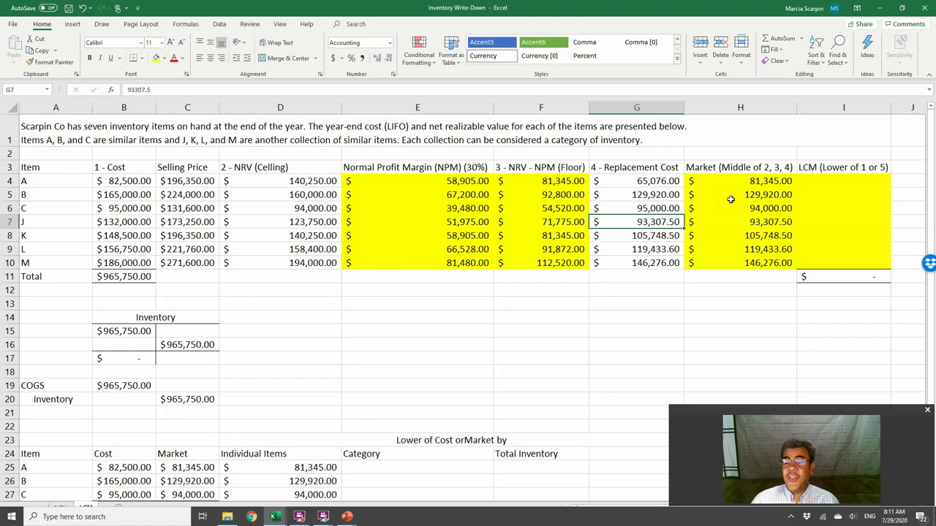
pyautogui.click(741, 208)
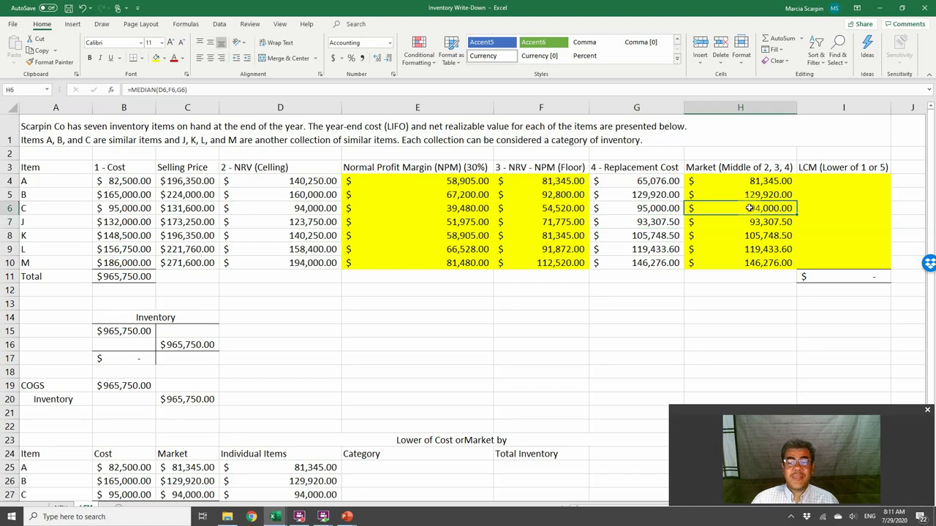
pyautogui.click(300, 205)
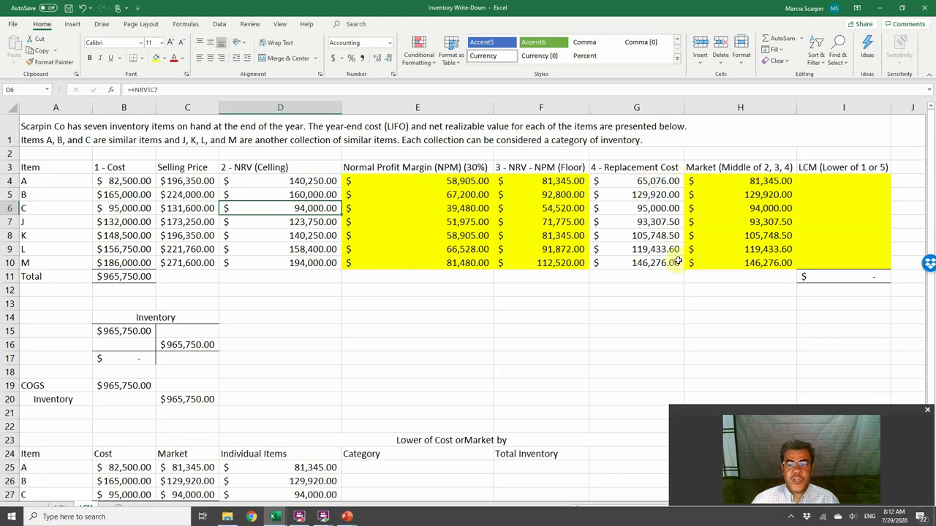
pyautogui.moveTo(648, 239); pyautogui.dragTo(647, 259)
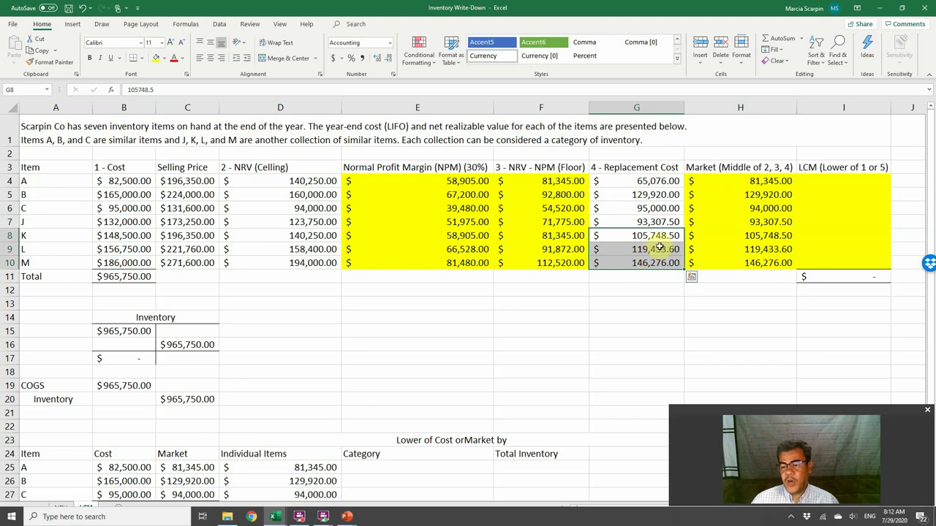
# Enter =MIN(B4,H4) in I4 to get item A's lower of cost or market
pyautogui.click(851, 182)
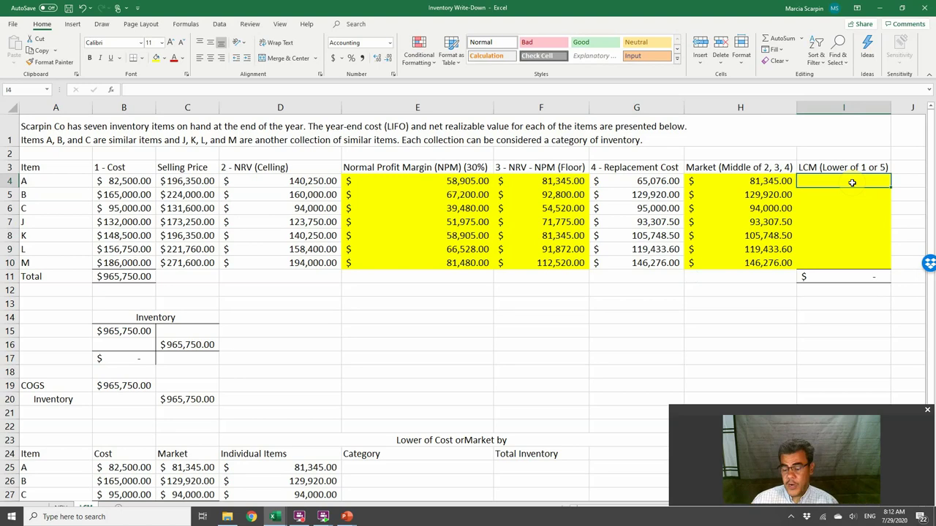
pyautogui.write('=min(')
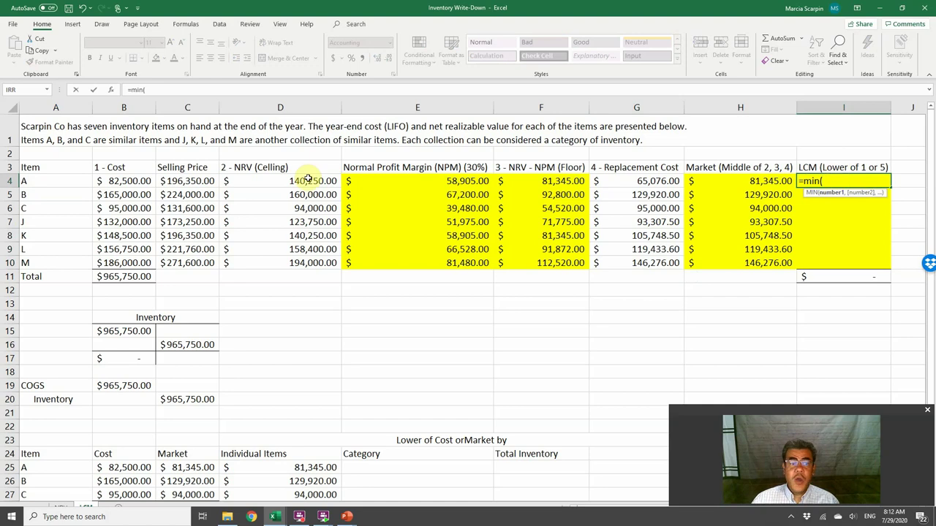
pyautogui.click(113, 179)
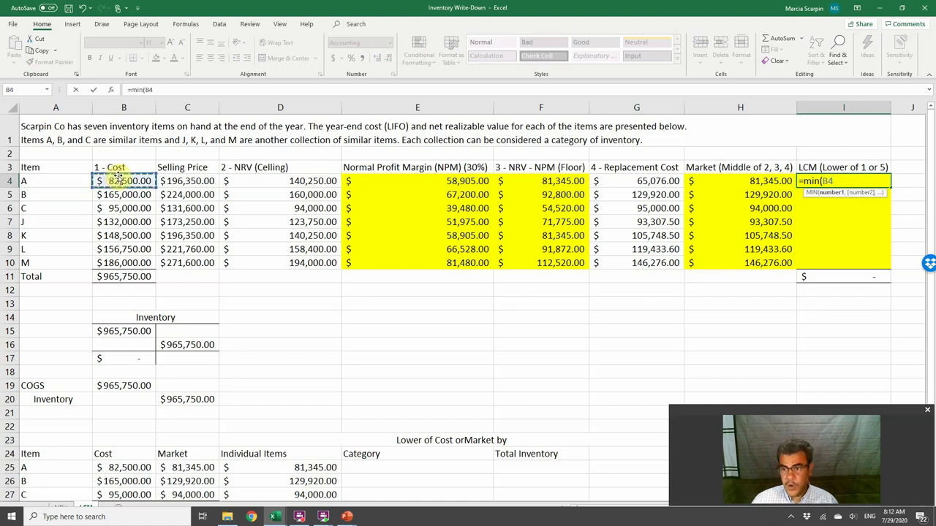
pyautogui.write(',')
pyautogui.click(729, 181)
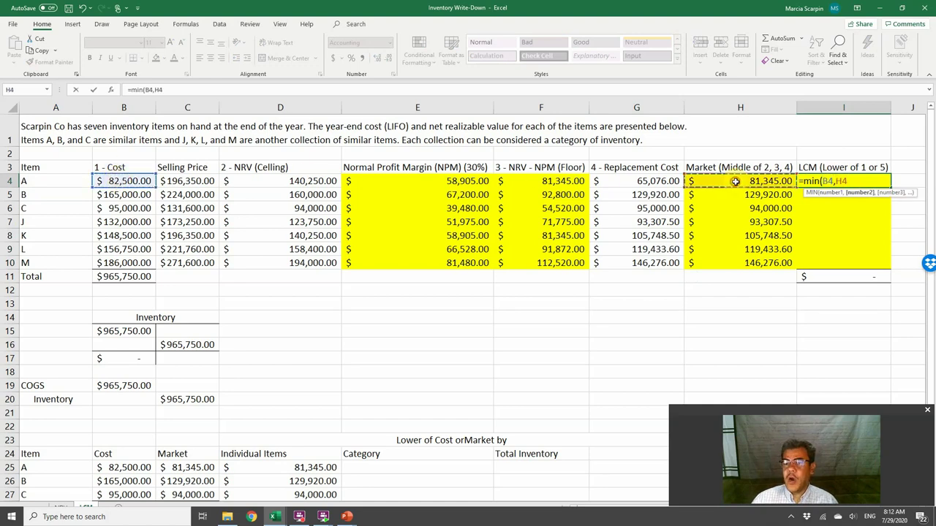
pyautogui.hotkey('ctrl', 'Return')
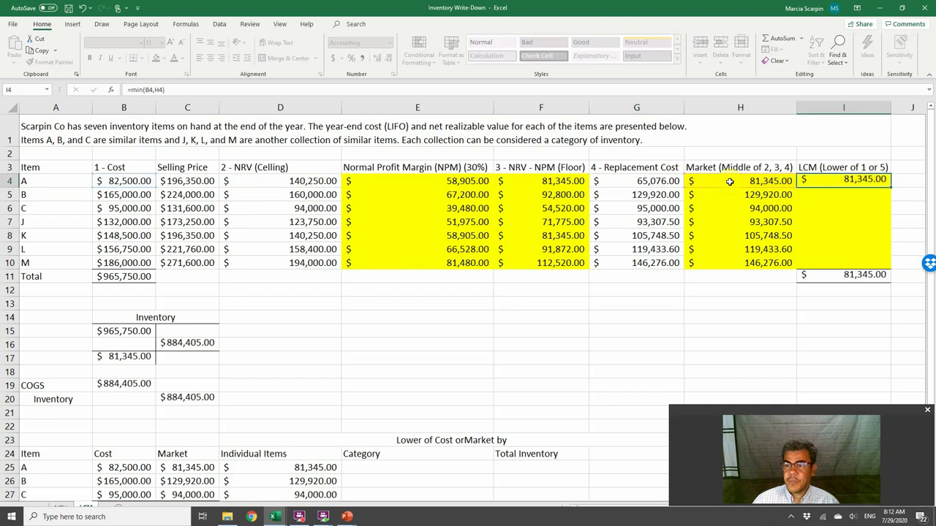
# Fill the LCM formula from I4 down through I10 and check the LCM and cost totals in row 11
pyautogui.hotkey('shift', 'Down')
pyautogui.hotkey('shift', 'Down')
pyautogui.hotkey('shift', 'Down')
pyautogui.hotkey('shift', 'Down')
pyautogui.hotkey('shift', 'Down')
pyautogui.hotkey('shift', 'Down')
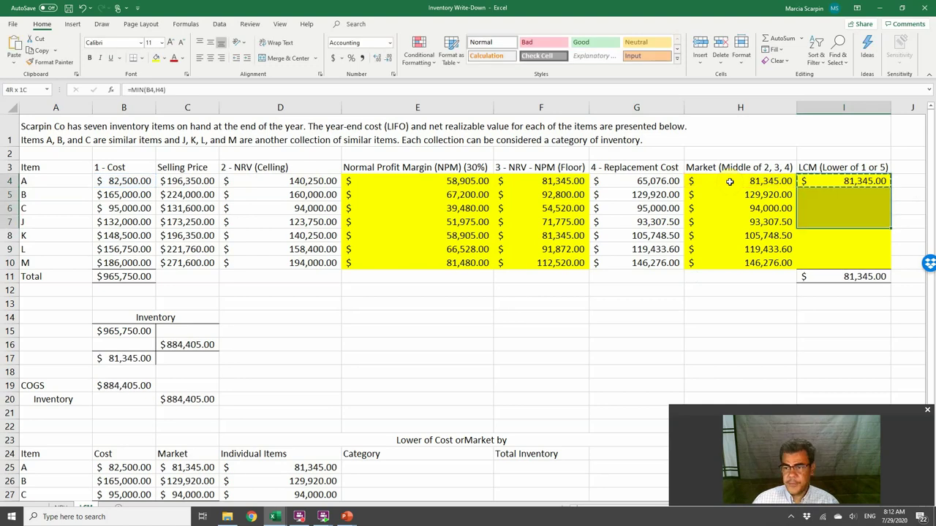
pyautogui.hotkey('ctrl', 'd')
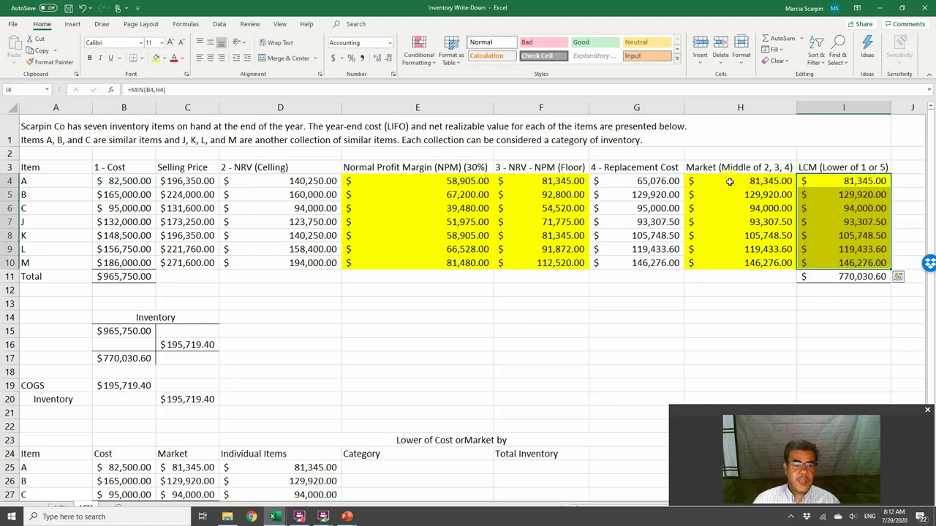
pyautogui.click(830, 276)
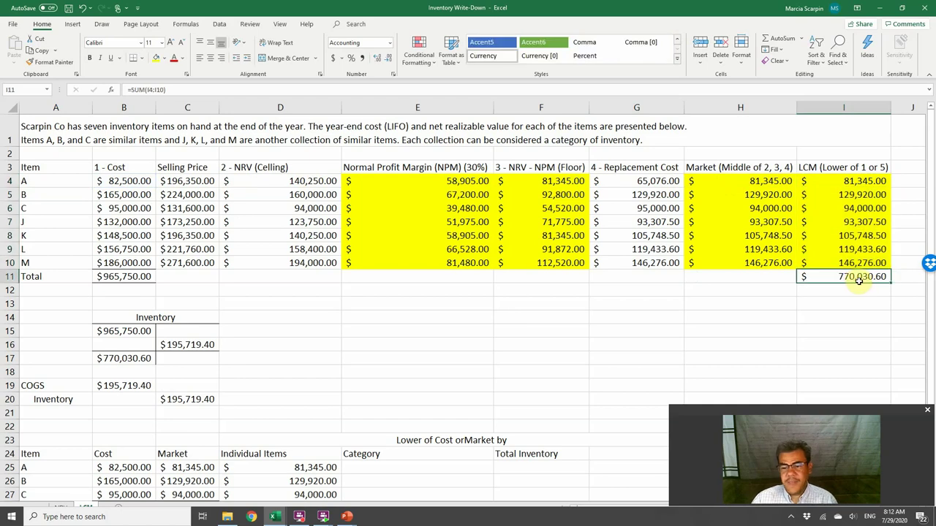
pyautogui.click(126, 276)
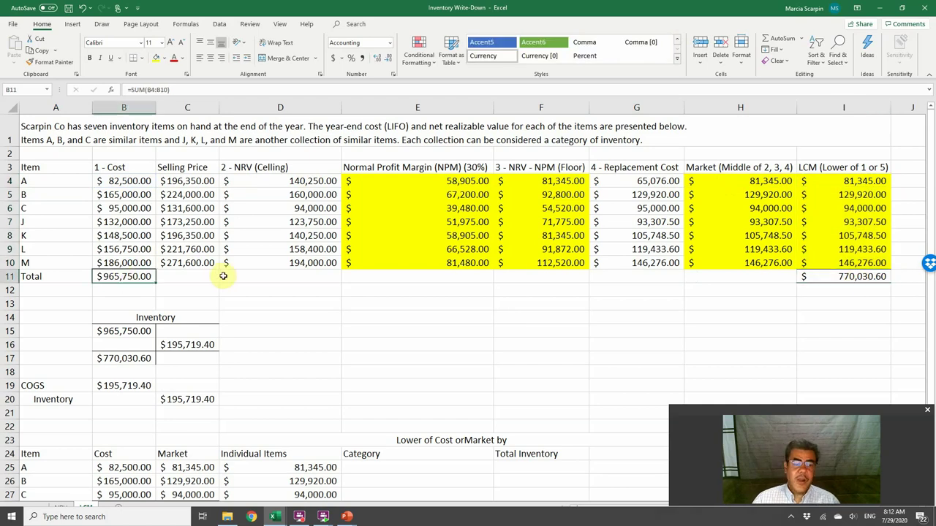
# Check the Inventory T-account's opening cost in B15, write-down credit in C16 and ending balance formula in B17
pyautogui.click(128, 333)
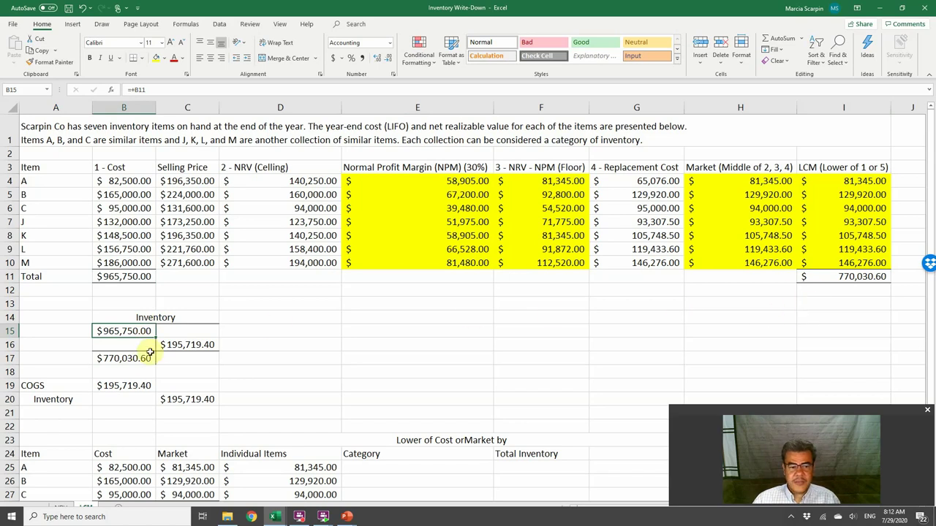
pyautogui.click(177, 345)
pyautogui.click(114, 358)
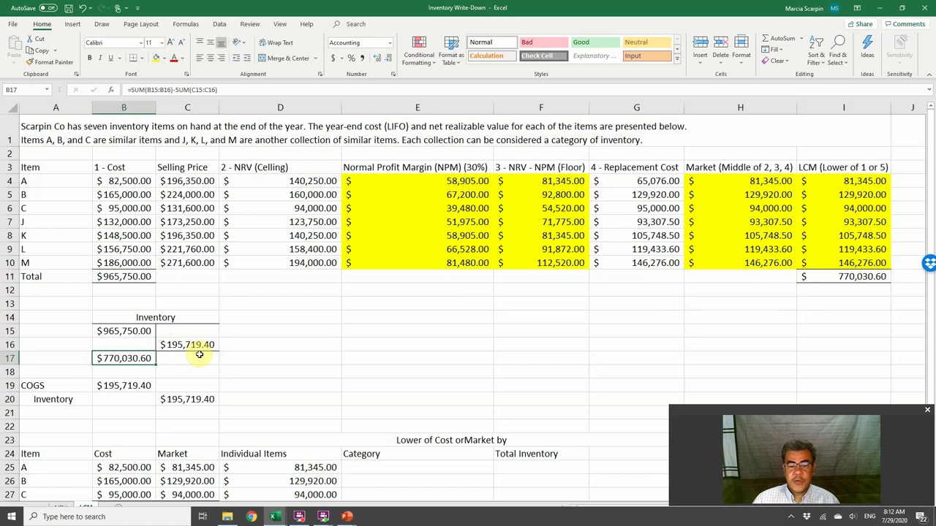
# Insert "(few countries)" after "IFRS" in the USGAAP note in cell A36
pyautogui.scroll(-2, 199, 357)
pyautogui.scroll(-1, 200, 356)
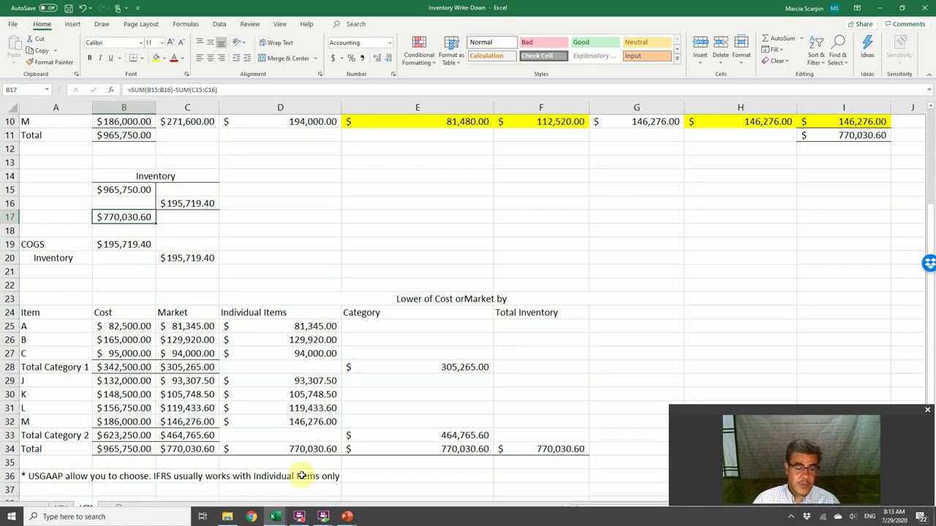
pyautogui.click(173, 476)
pyautogui.doubleClick(198, 472)
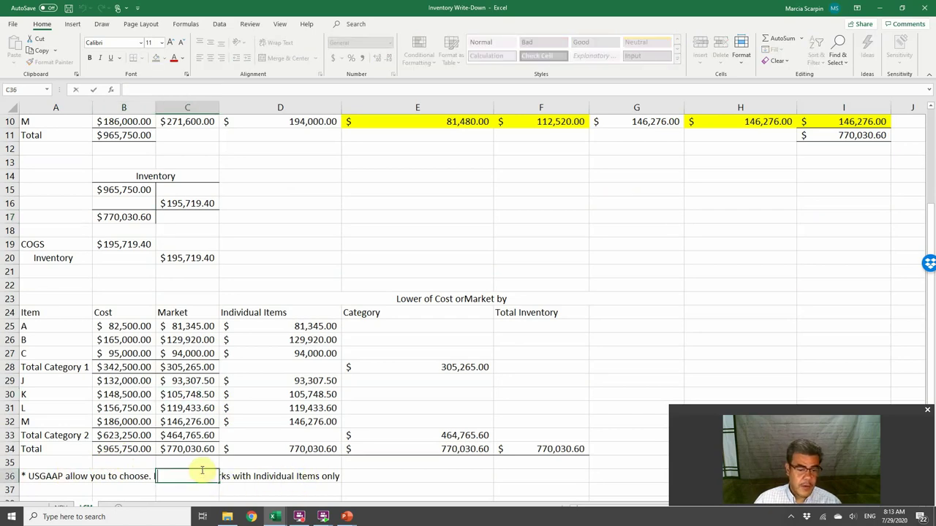
pyautogui.press('Escape')
pyautogui.press('Left')
pyautogui.press('Left')
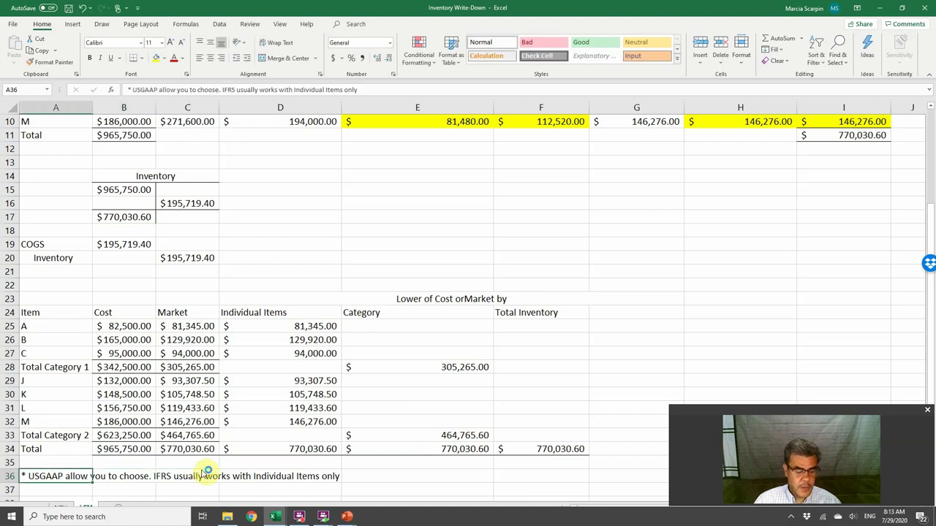
pyautogui.press('F1')
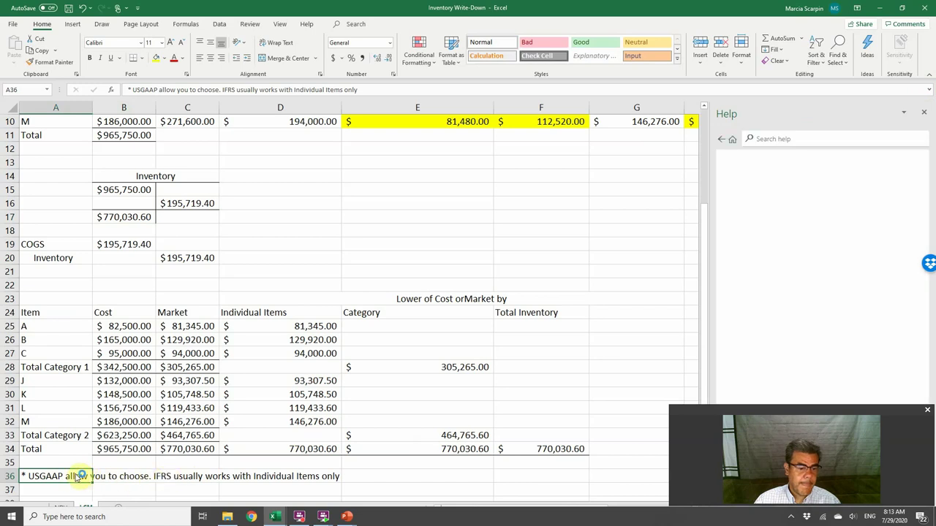
pyautogui.click(234, 89)
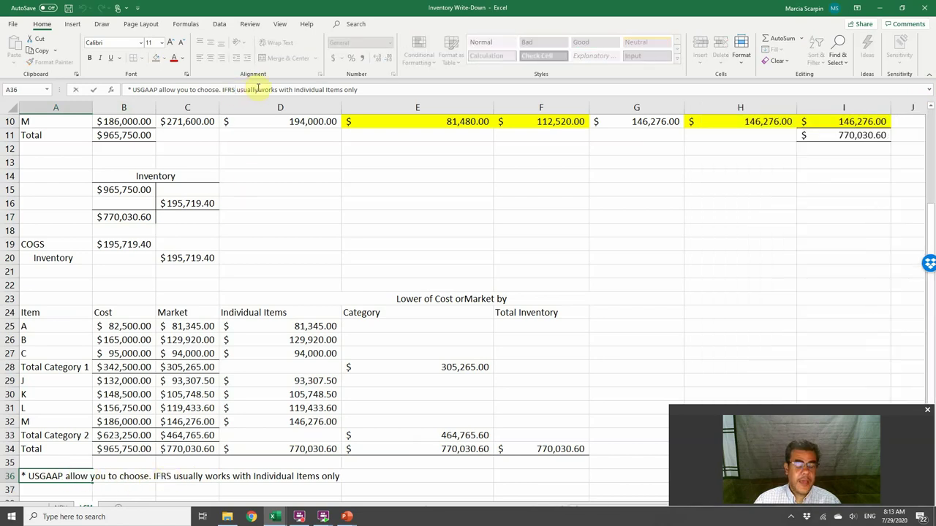
pyautogui.write('(few count')
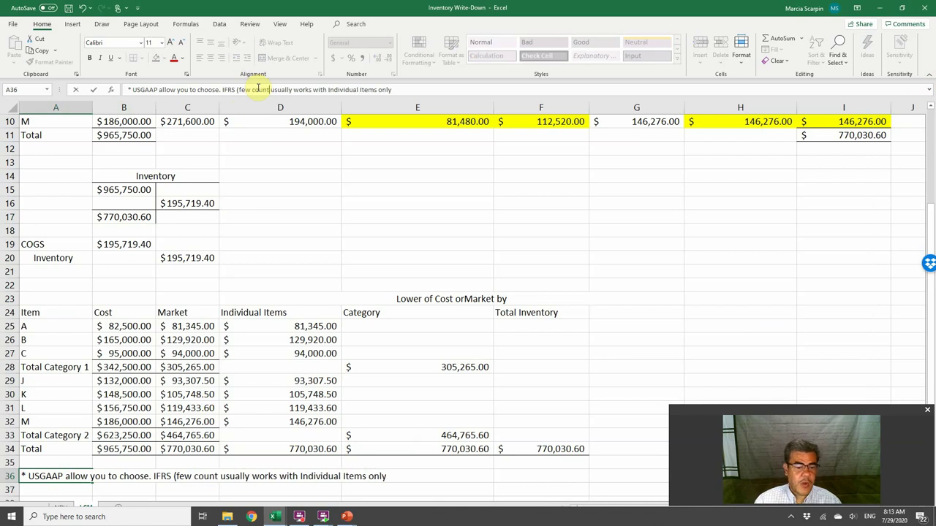
pyautogui.write('ries)')
pyautogui.press('Return')
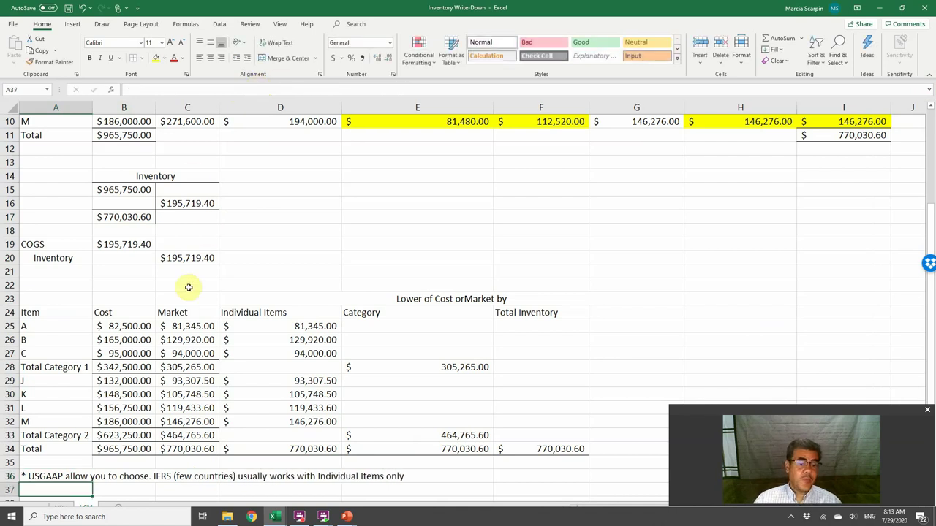
# Review the LCM calculation and the comparison by individual items, category and total inventory, and switch to the PowerPoint slide show
pyautogui.scroll(3, 560, 151)
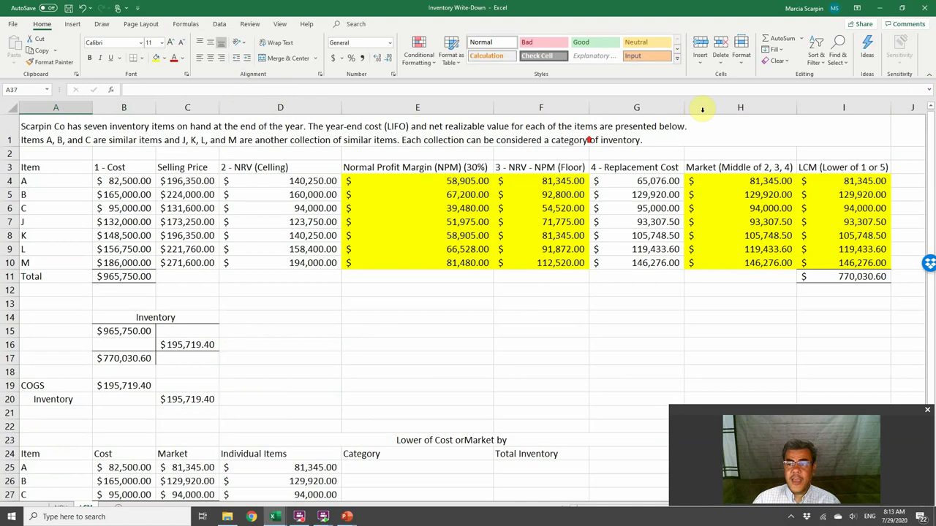
pyautogui.scroll(-3, 355, 349)
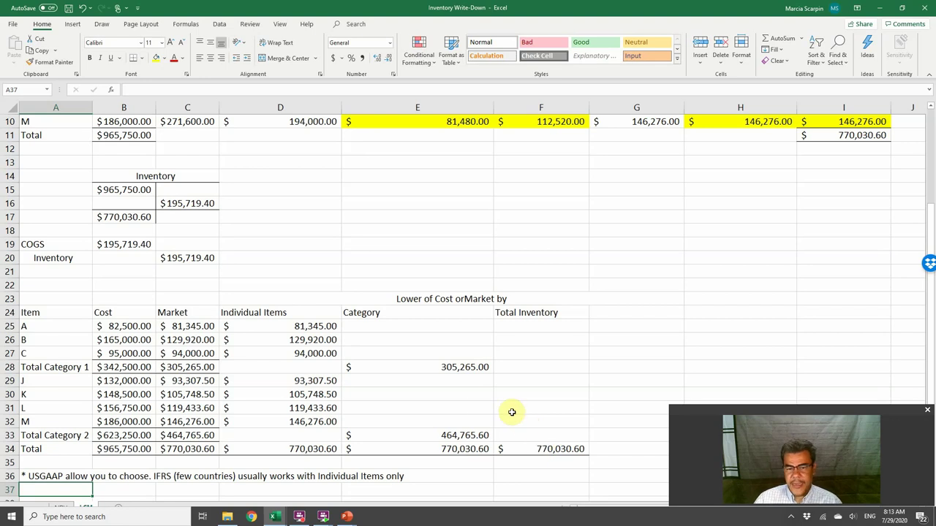
pyautogui.scroll(4, 455, 359)
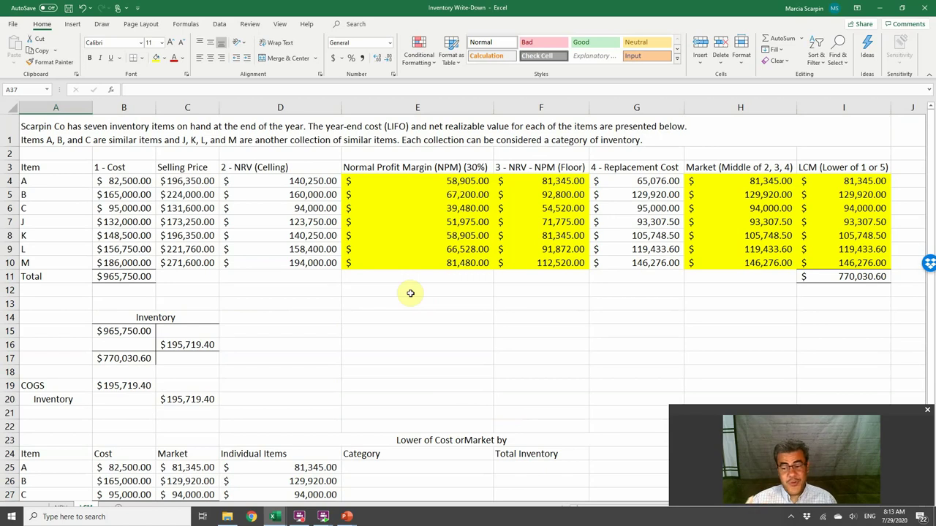
pyautogui.hotkey('alt', 'Tab')
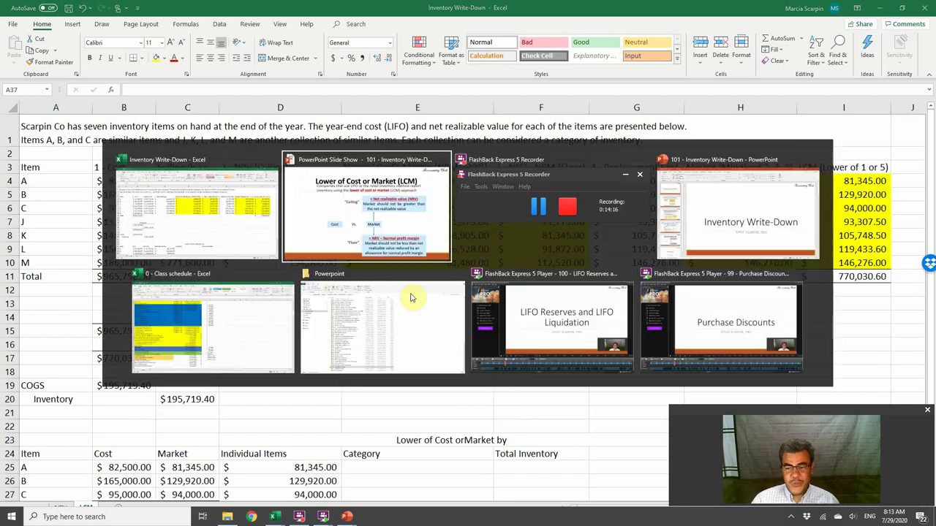